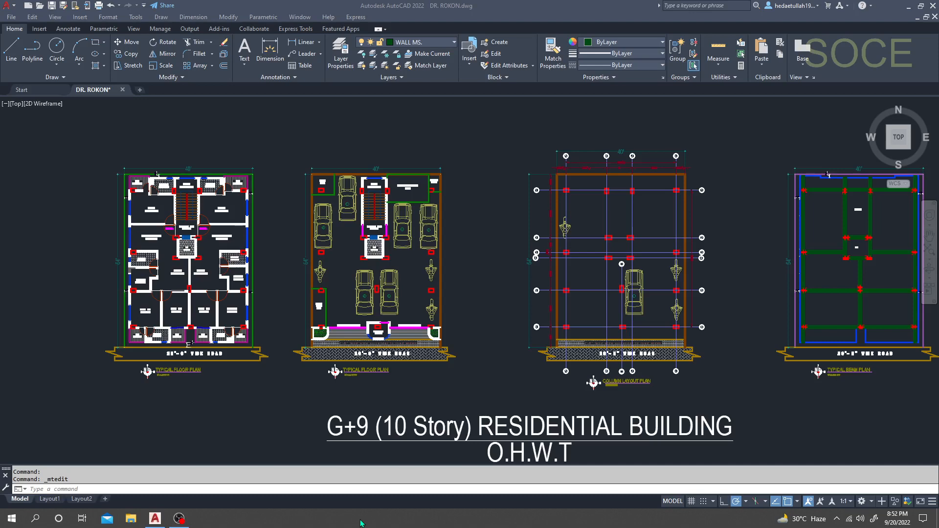
- Examine the residential building's typical floor, ground-floor parking, column layout and beam plans in the DR. ROKON.dwg drawing
scroll(112, 320, up, 6)
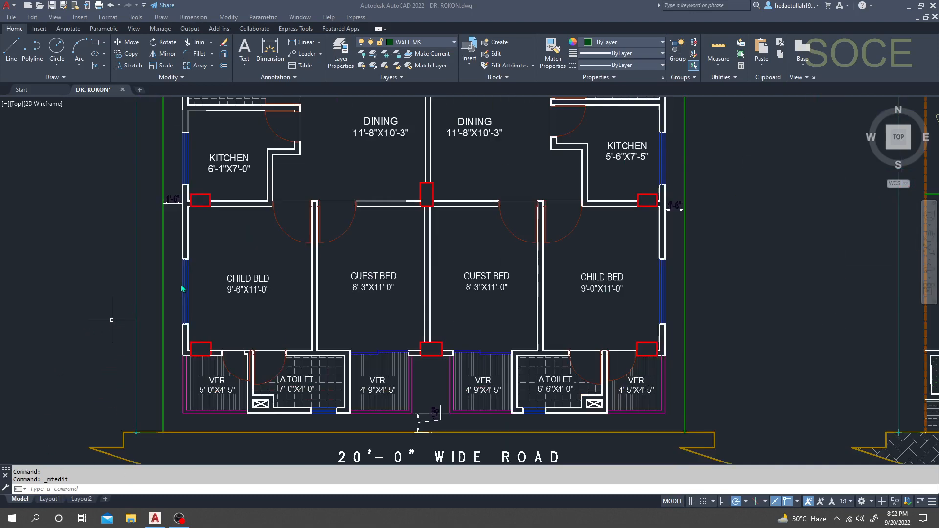
scroll(228, 342, down, 4)
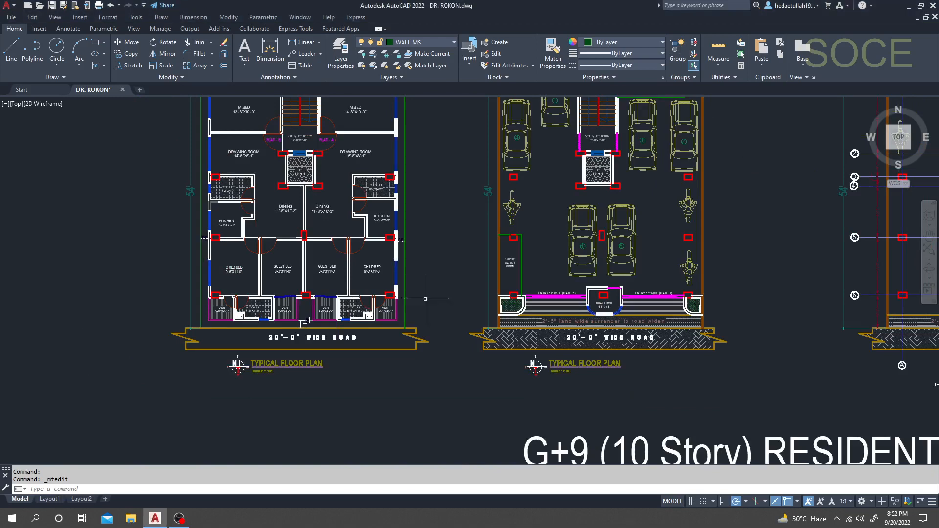
middle_drag(430, 294, 301, 373)
mouse_move(380, 253)
middle_down()
mouse_move(332, 289)
mouse_move(327, 308)
middle_up()
scroll(327, 303, up, 2)
scroll(330, 296, down, 4)
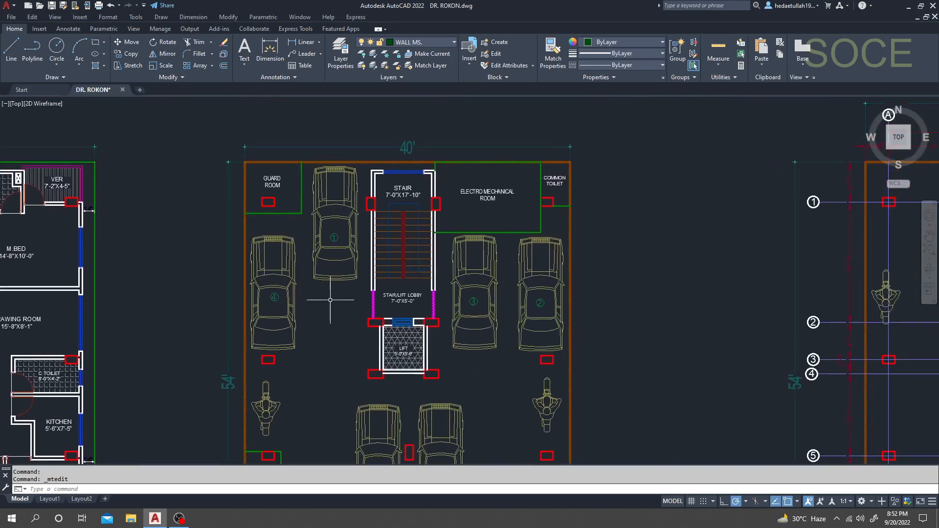
middle_drag(509, 321, 324, 320)
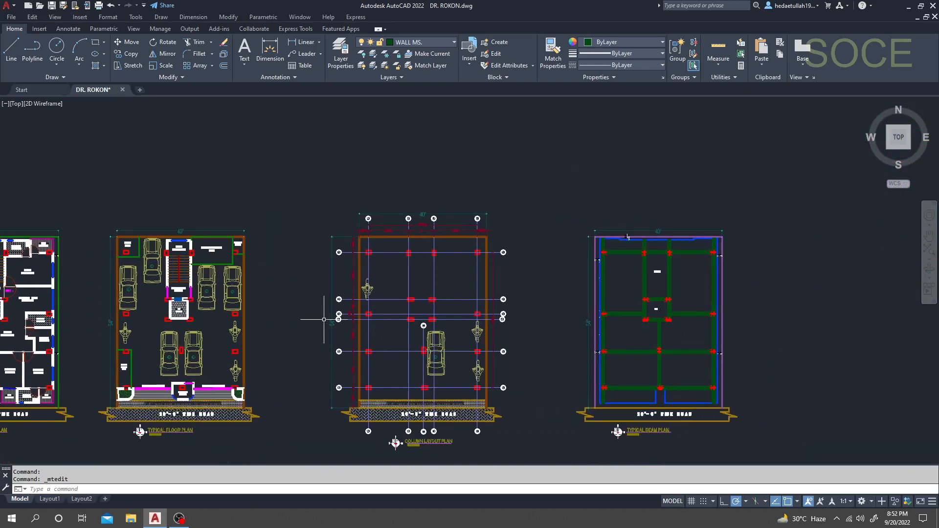
scroll(392, 329, up, 4)
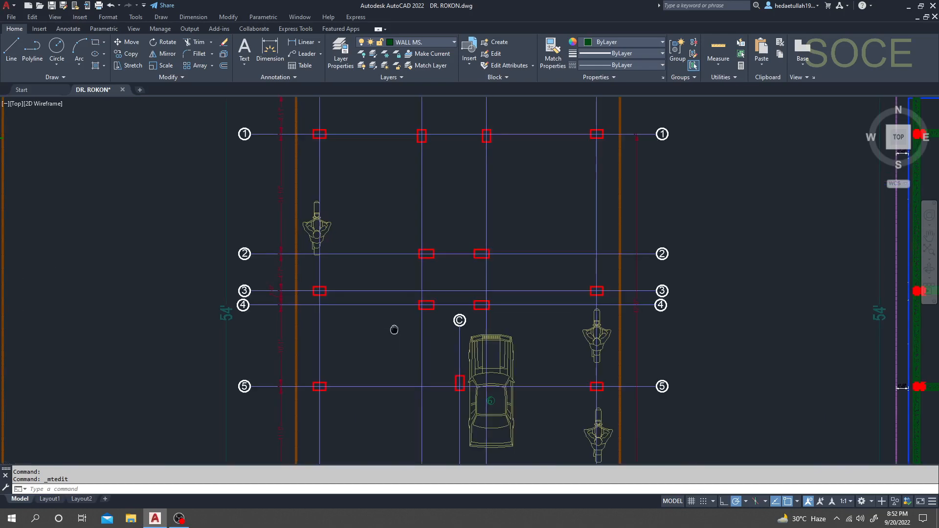
middle_drag(392, 329, 308, 325)
scroll(312, 258, down, 4)
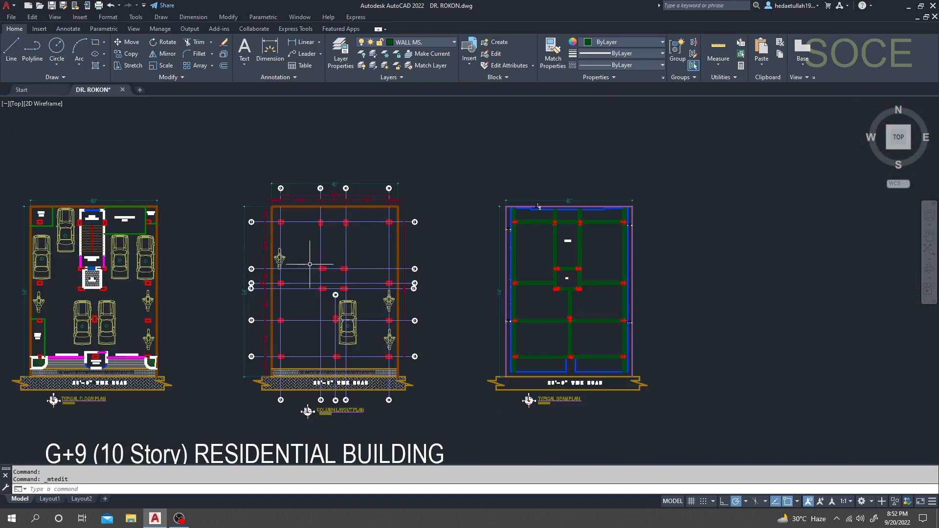
scroll(310, 266, up, 2)
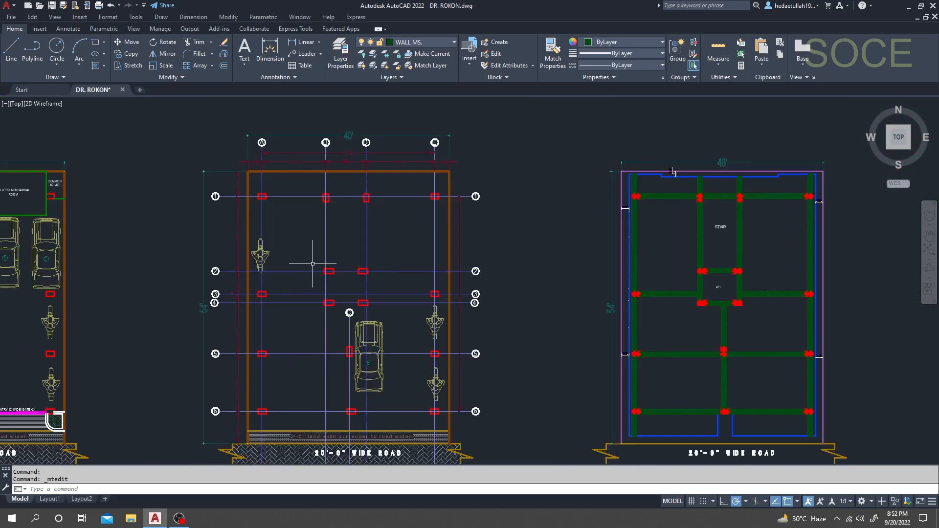
mouse_move(314, 263)
middle_down()
mouse_move(377, 185)
mouse_move(411, 210)
mouse_move(485, 224)
middle_up()
scroll(362, 271, down, 3)
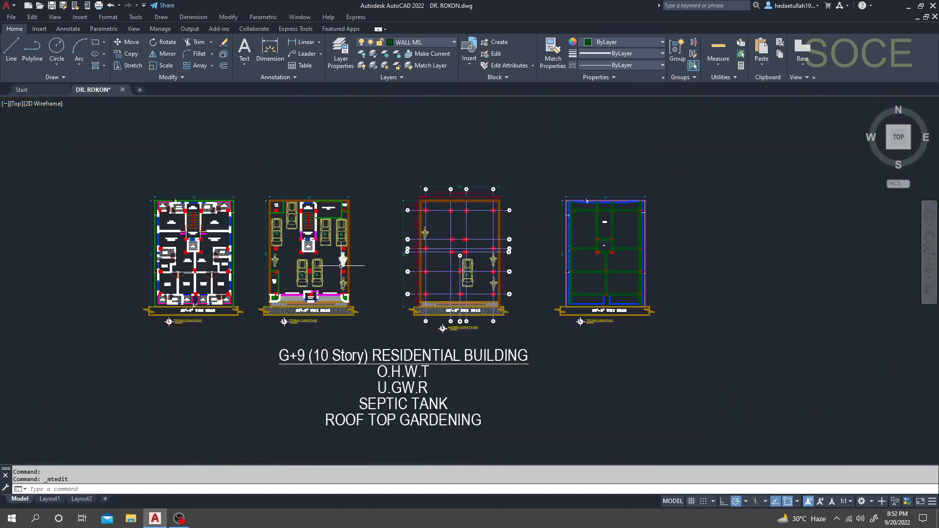
scroll(395, 234, up, 2)
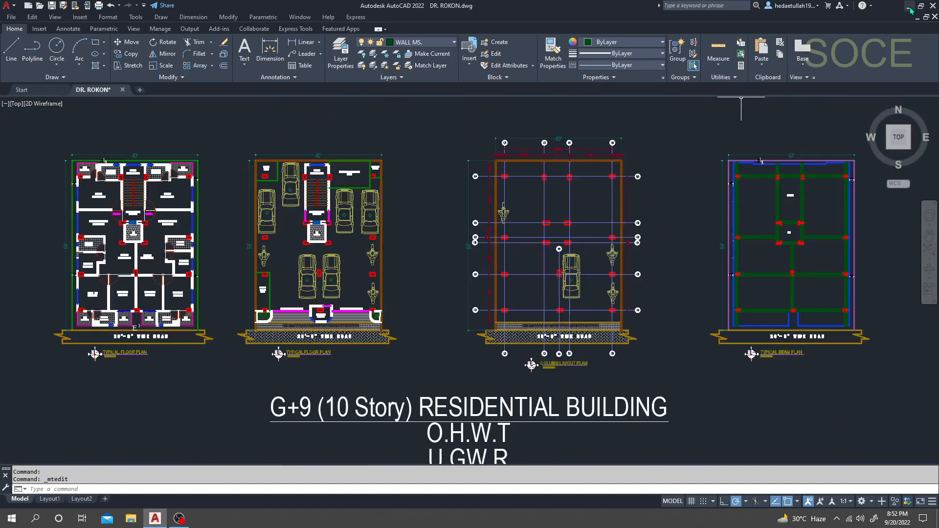
- Minimize the drawing, refresh the desktop and launch ETABS 20
click(909, 6)
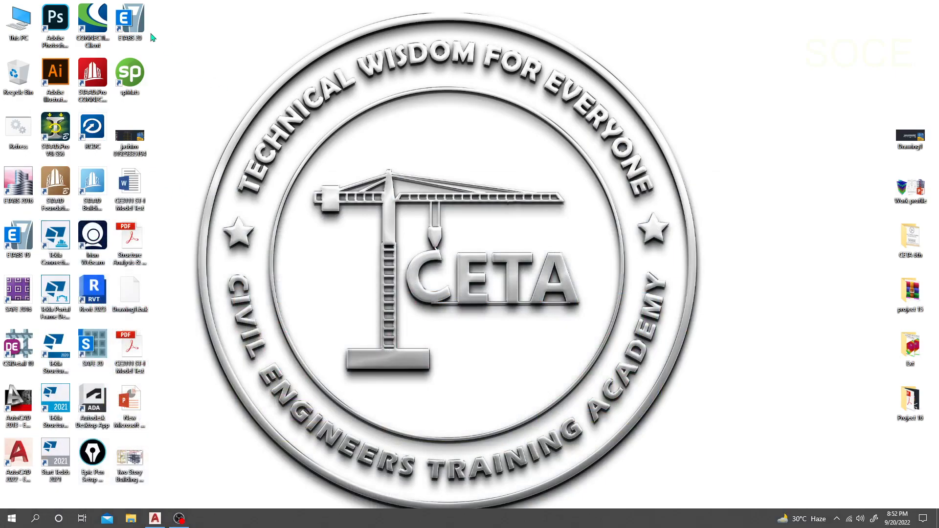
right_click(188, 33)
click(215, 67)
double_click(137, 34)
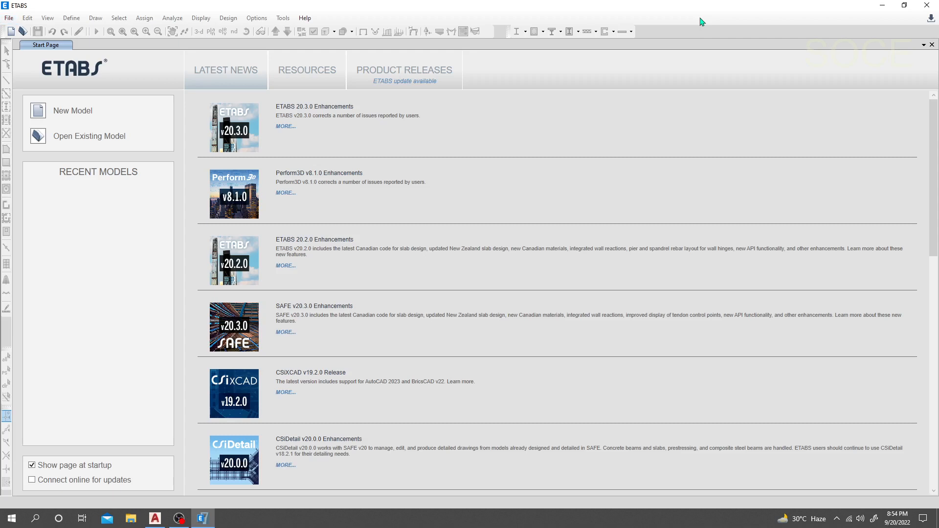
- Start a new model using built-in settings with U.S. Customary display units and United States as the default material region
click(12, 32)
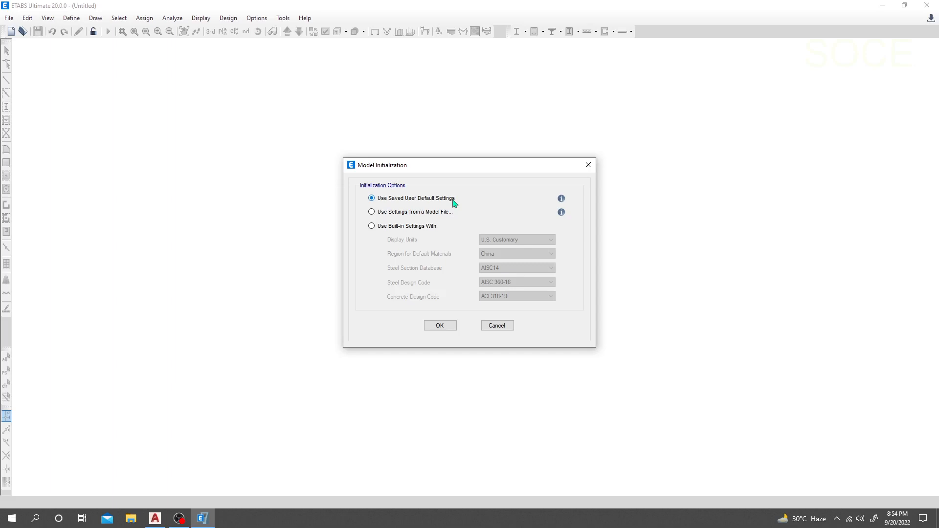
click(381, 216)
click(372, 226)
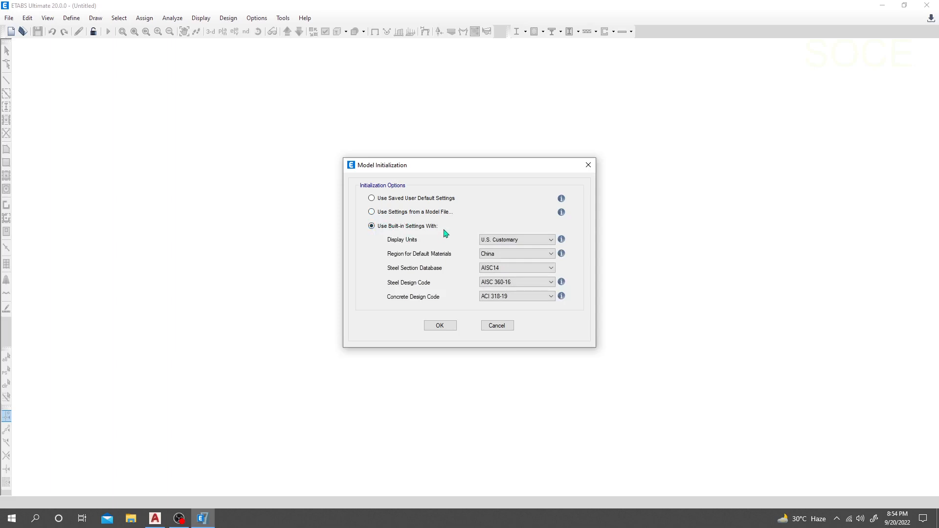
click(514, 242)
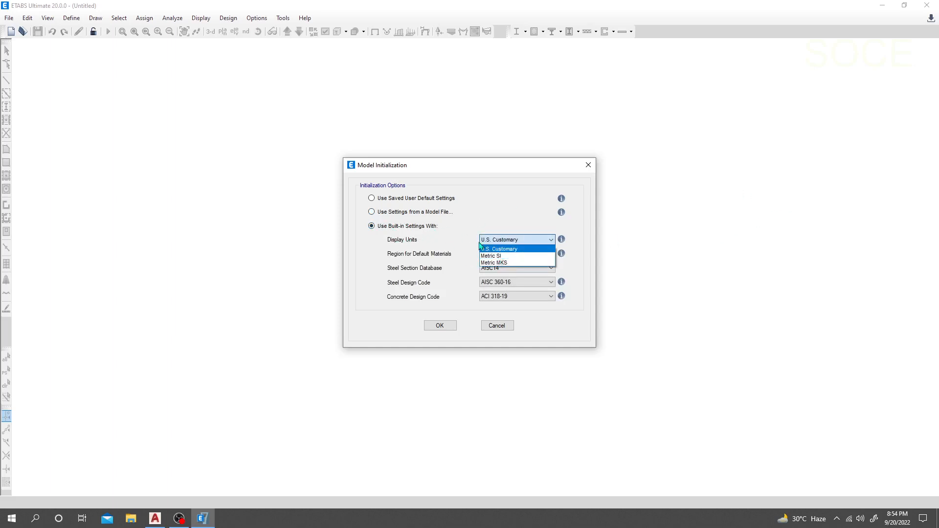
click(520, 249)
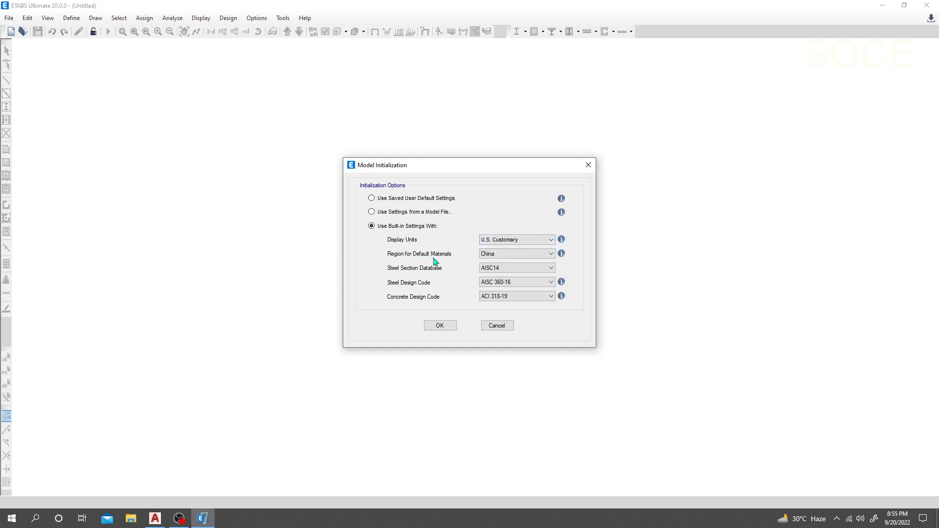
click(519, 253)
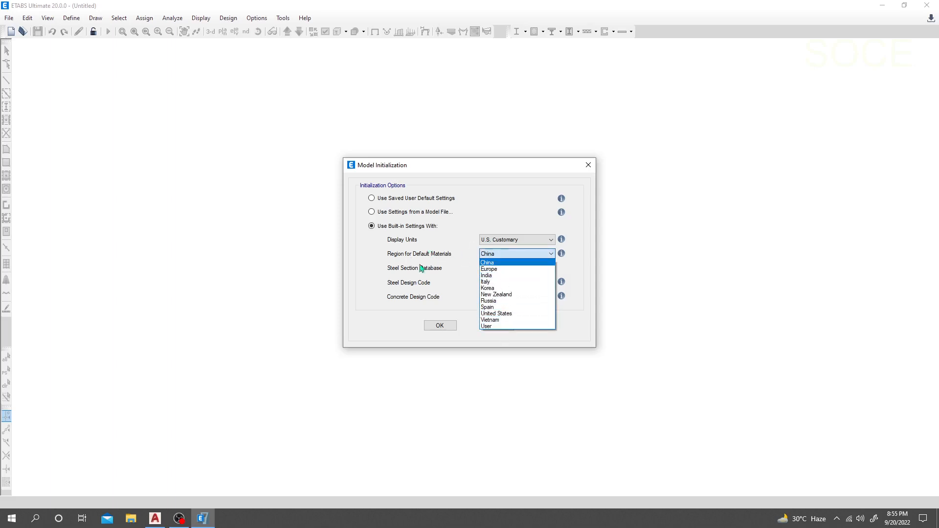
click(512, 314)
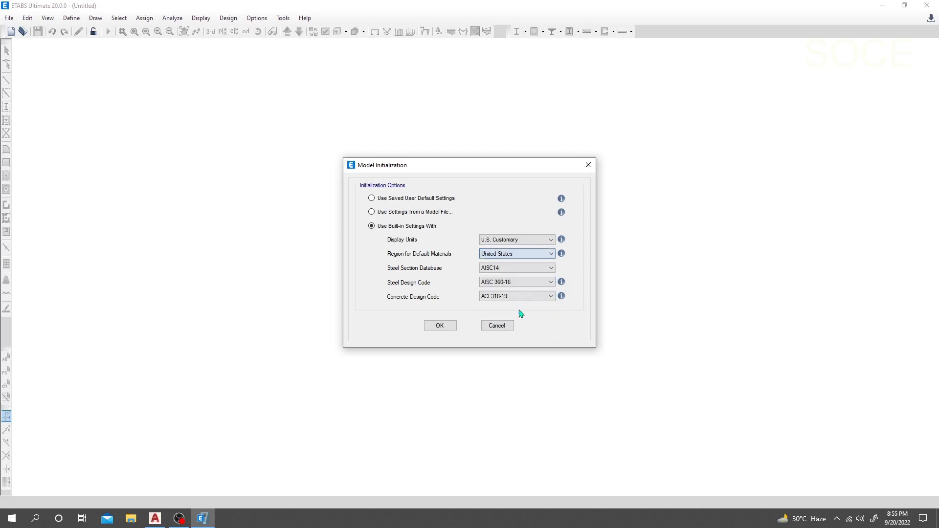
- Choose ACI 318-19 as the concrete design code and create the model from the Grid Only template
click(494, 274)
click(415, 270)
click(518, 296)
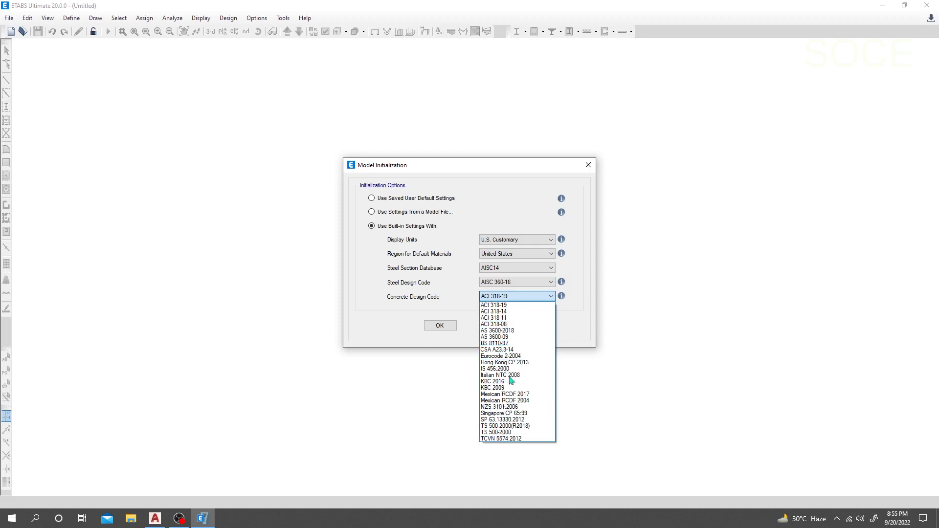
click(509, 306)
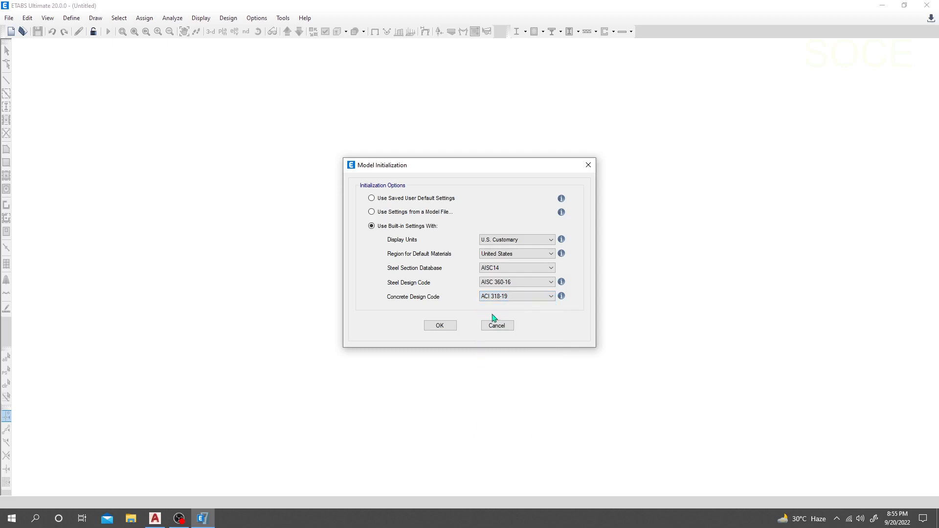
click(439, 326)
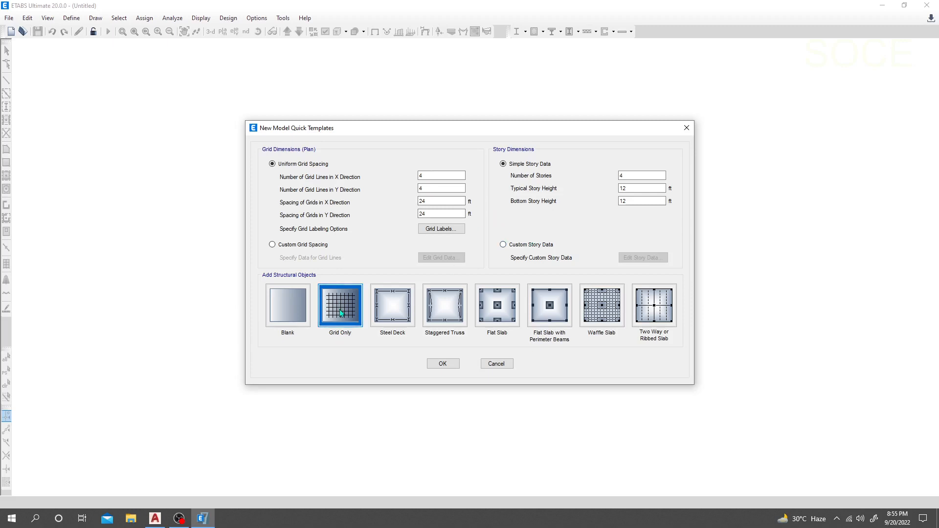
click(441, 364)
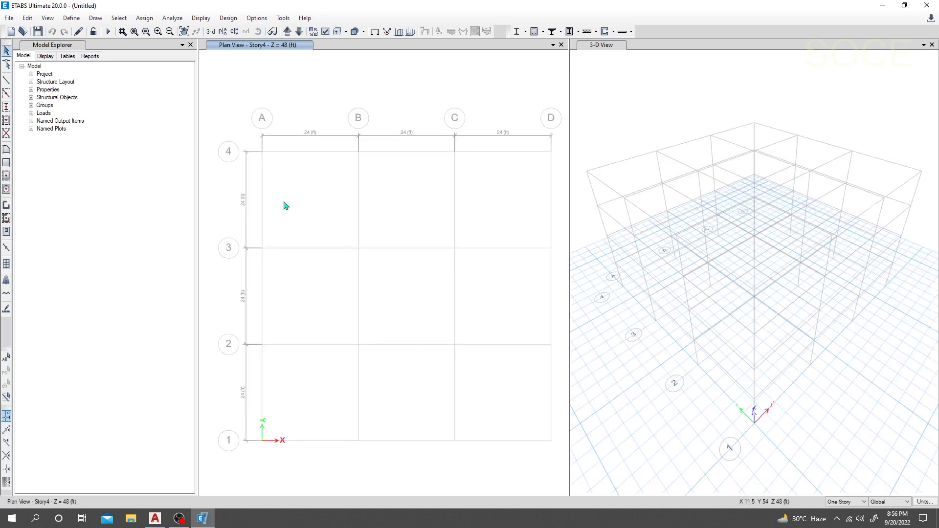
- Open the material definitions and look through the listed default materials
click(70, 20)
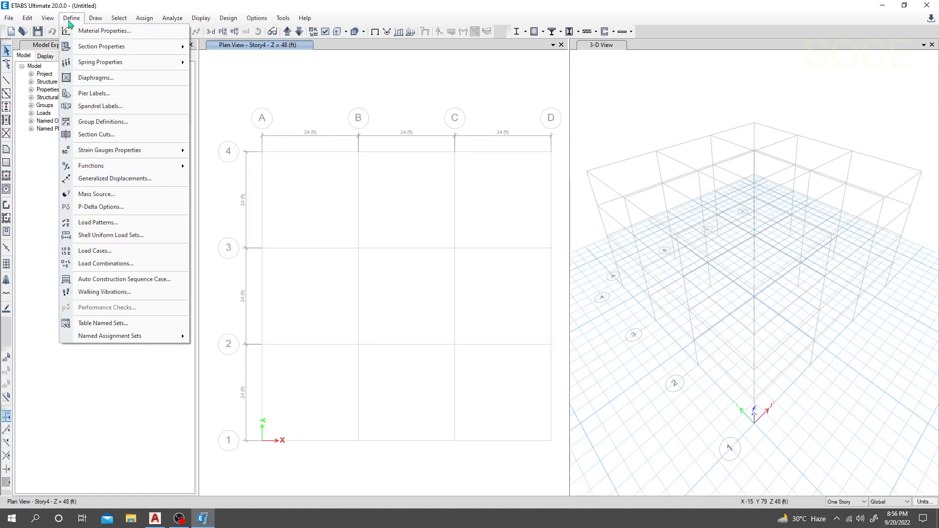
click(109, 33)
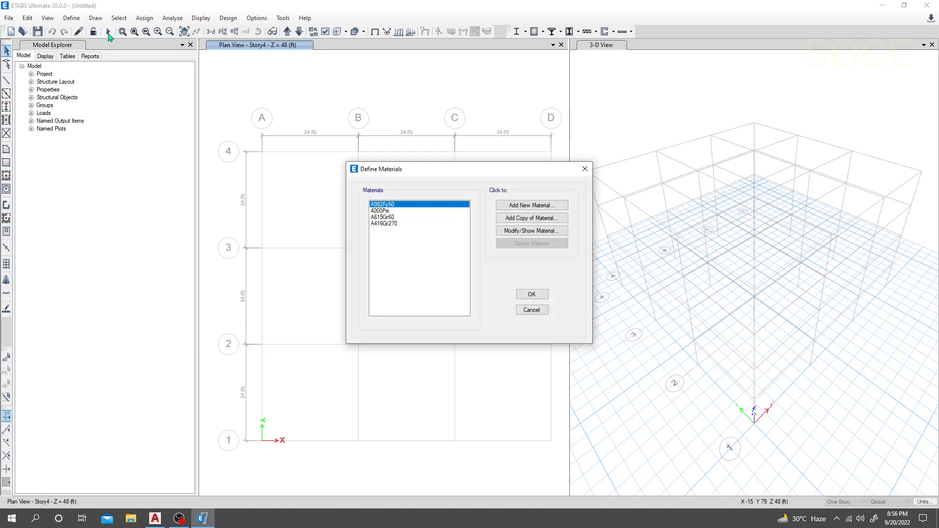
click(397, 224)
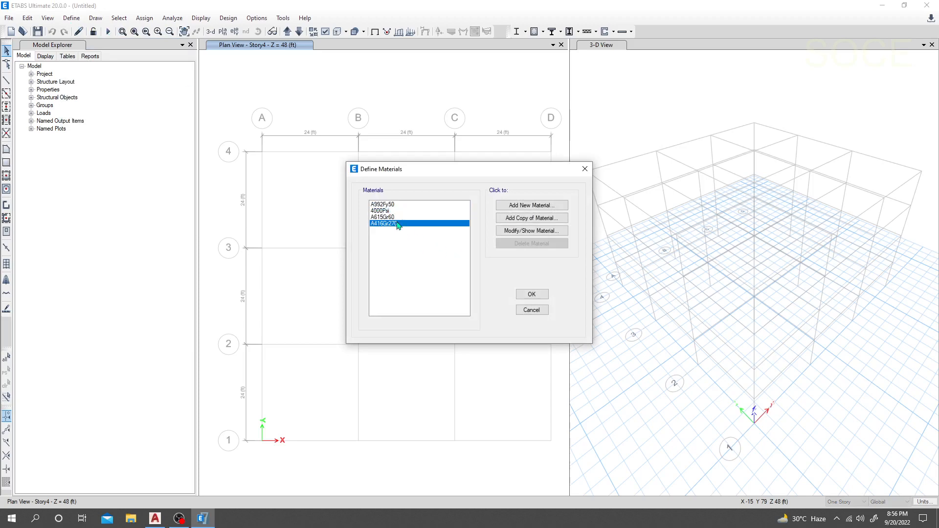
click(393, 216)
click(393, 206)
click(393, 217)
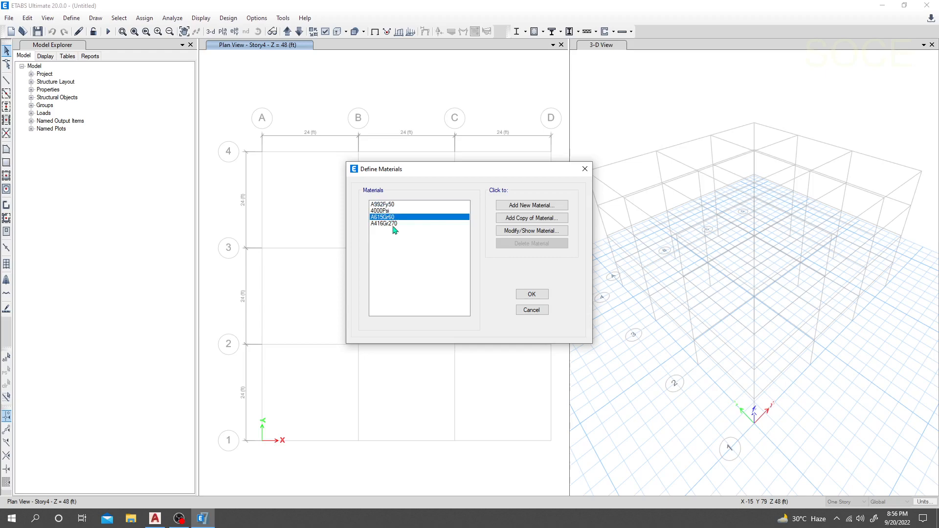
click(393, 211)
click(392, 205)
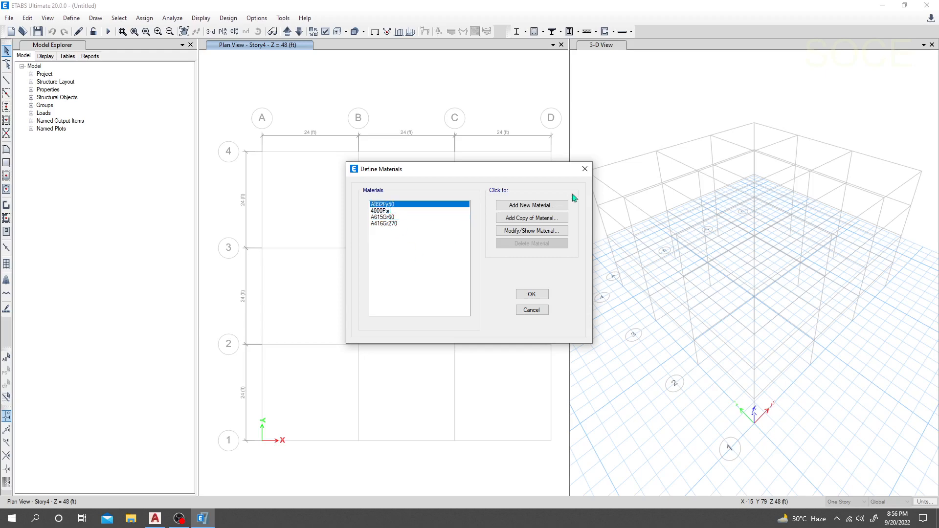
- Start adding a new material with region United States and material type Rebar
click(528, 211)
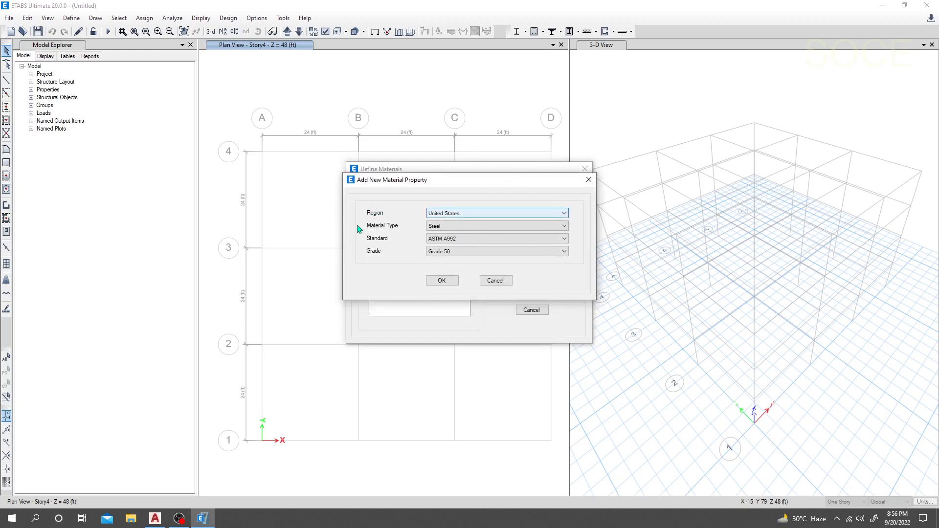
click(455, 214)
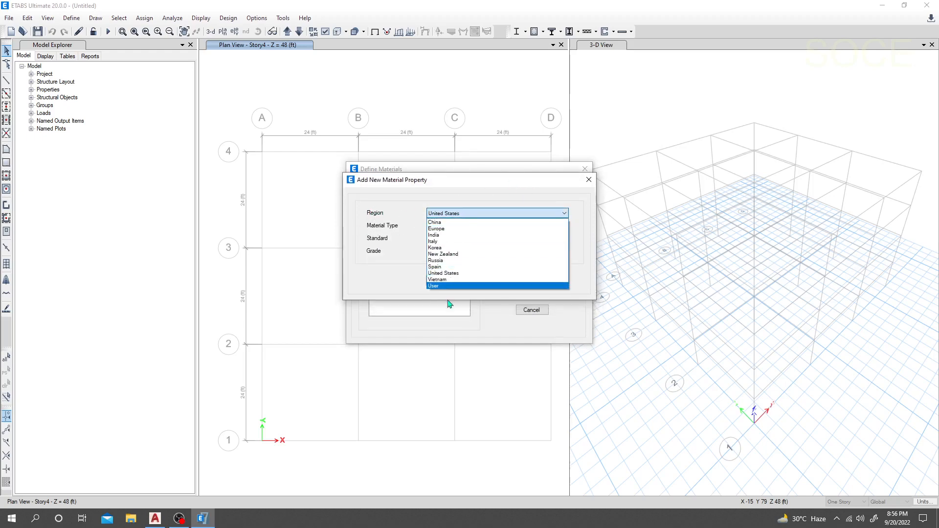
click(460, 273)
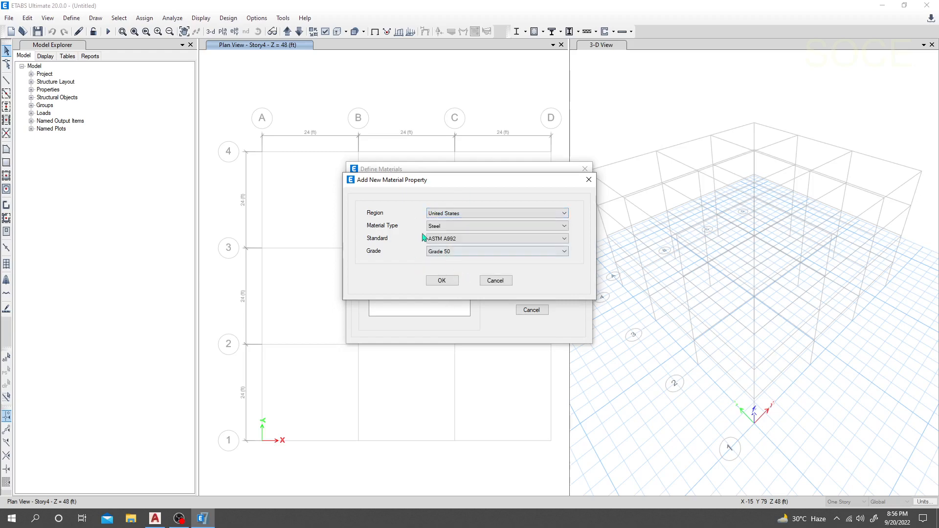
click(480, 226)
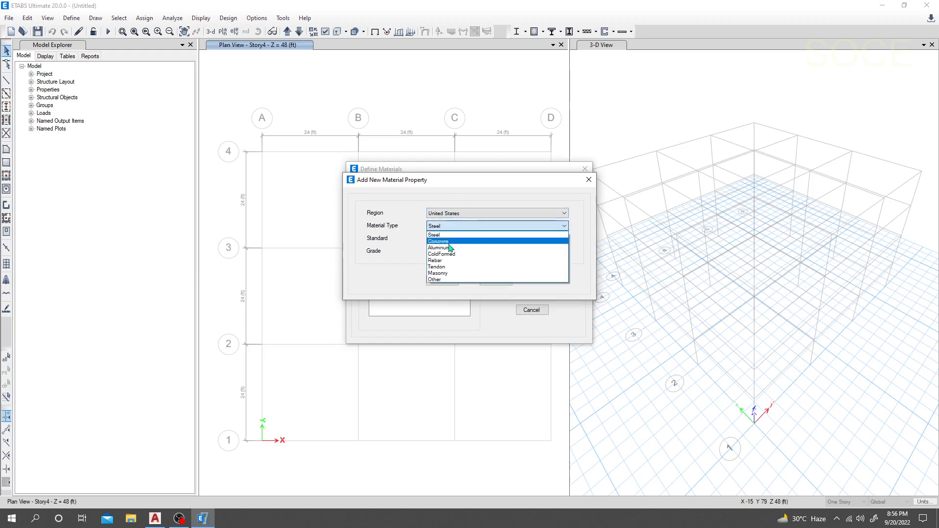
click(449, 261)
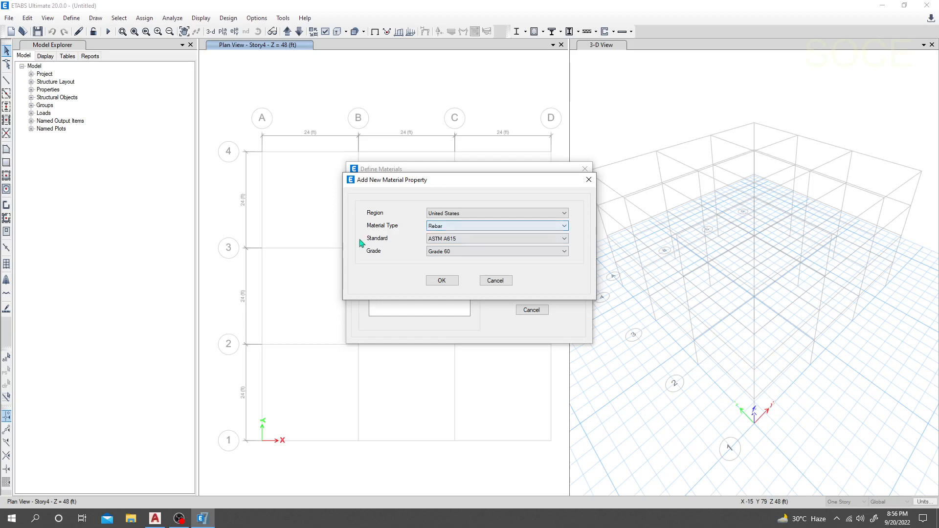
- Choose the ASTM A615 standard and Grade 60 for the new rebar material
click(454, 240)
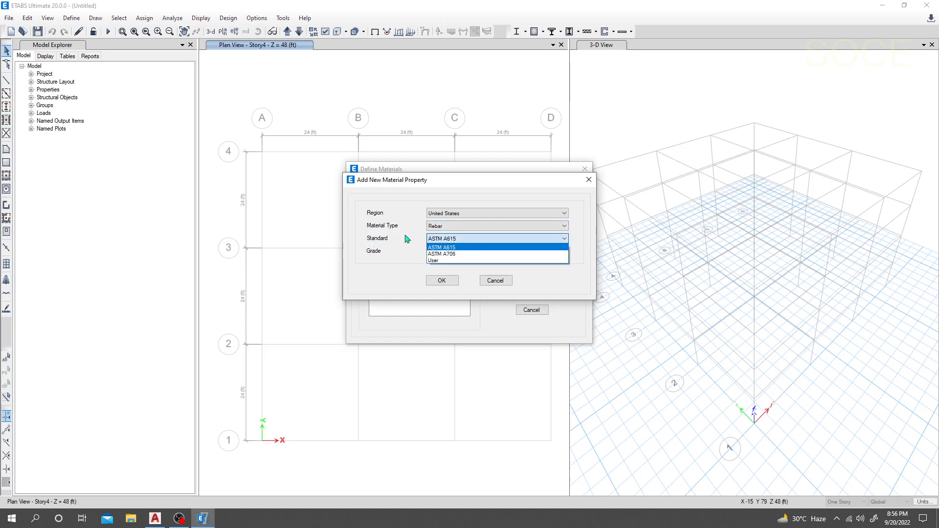
click(465, 248)
click(464, 251)
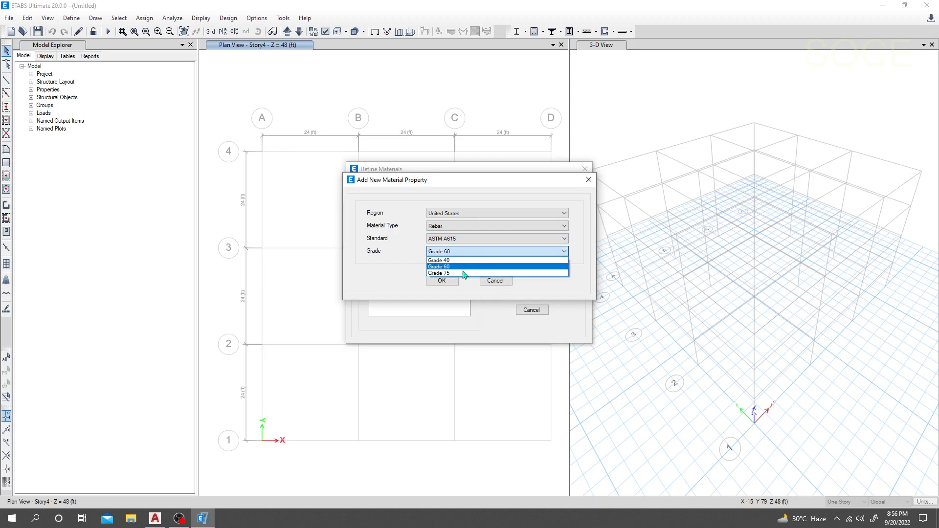
click(457, 267)
- Change the new rebar material's standard to User and continue to its property data
click(465, 240)
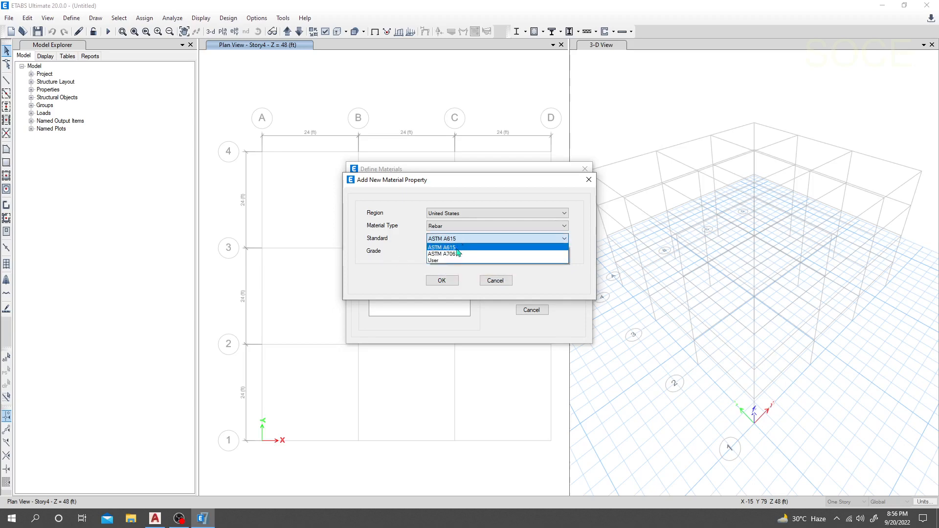
click(456, 258)
click(457, 251)
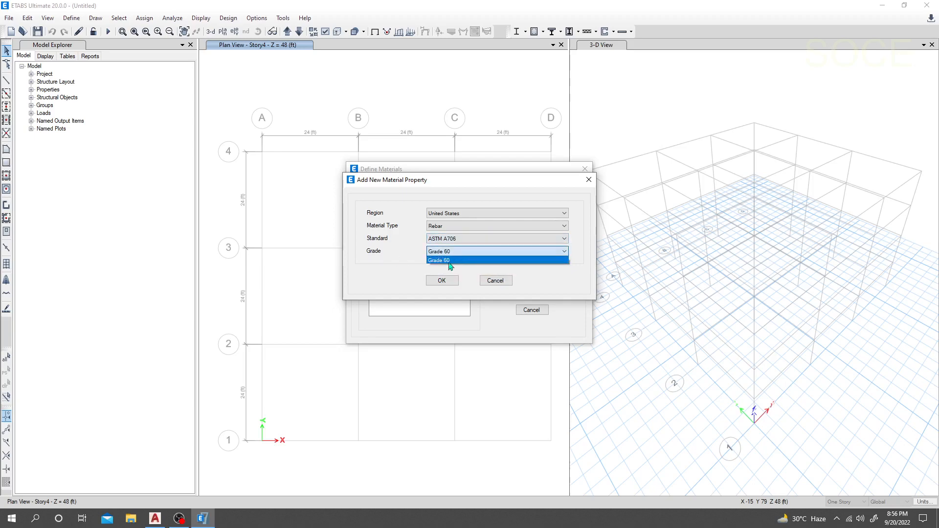
click(449, 261)
click(445, 239)
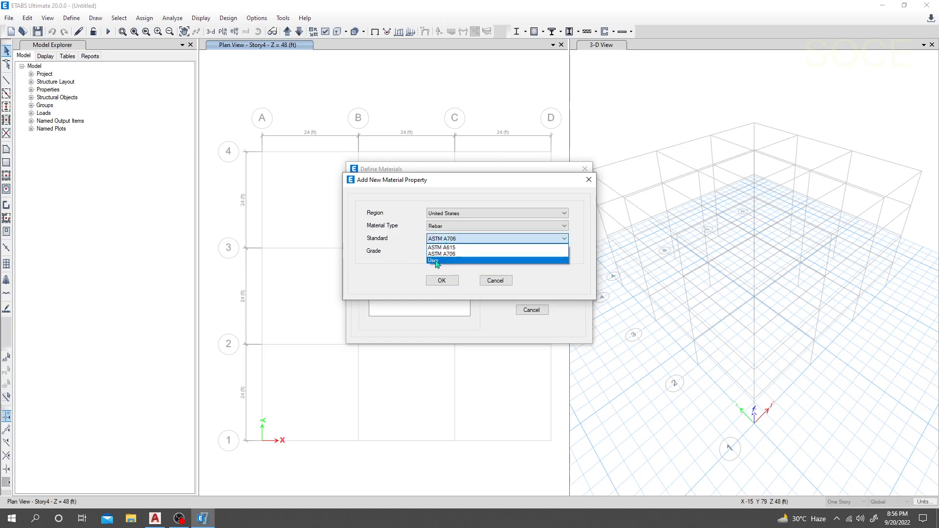
click(437, 262)
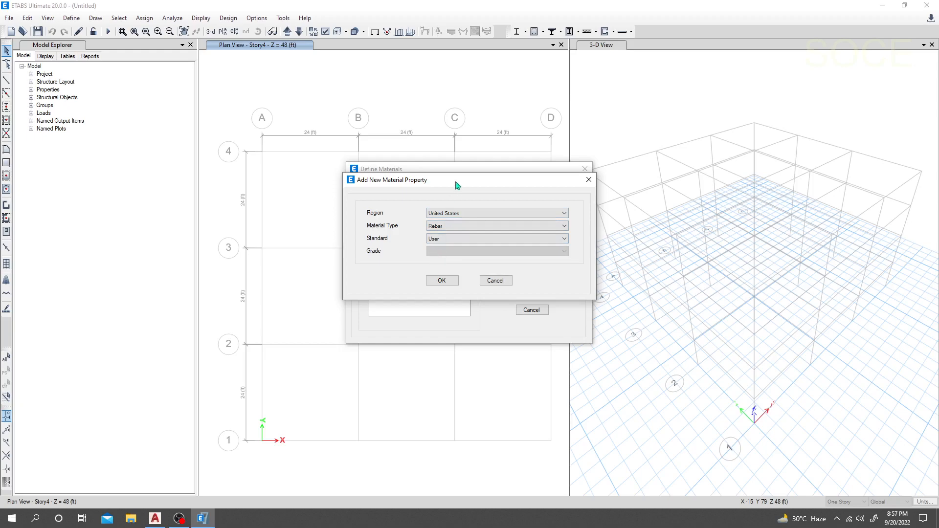
drag(455, 182, 459, 173)
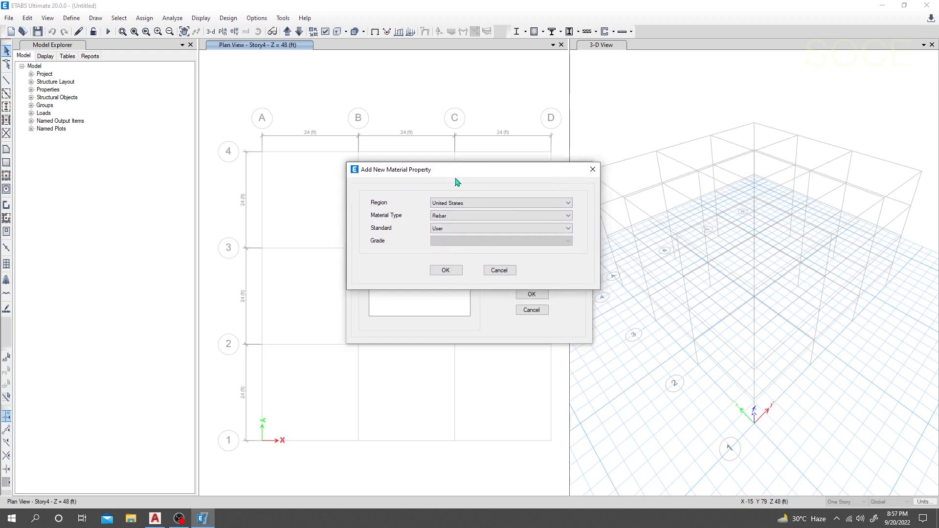
click(446, 271)
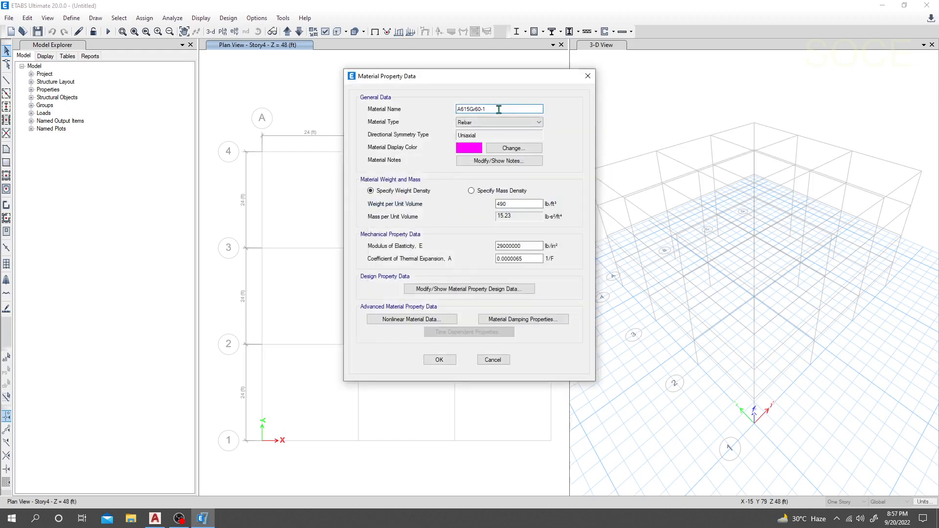
- Name the rebar material fy 72.5ksi and review its unit weight, modulus of elasticity and thermal expansion coefficient
drag(499, 107, 418, 116)
text(fy 72.5ksi)
drag(515, 204, 478, 204)
click(514, 204)
drag(524, 246, 455, 251)
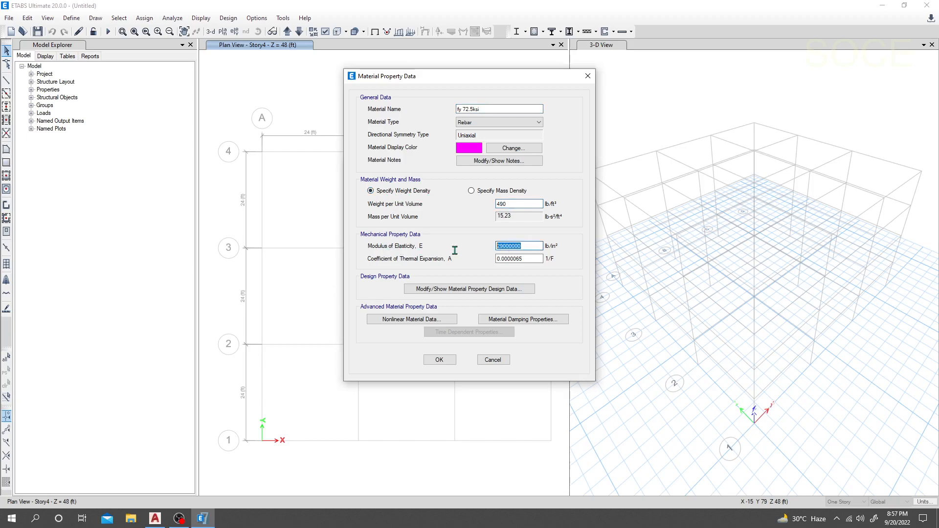
click(525, 247)
drag(511, 204, 487, 211)
drag(530, 246, 420, 252)
drag(536, 259, 471, 262)
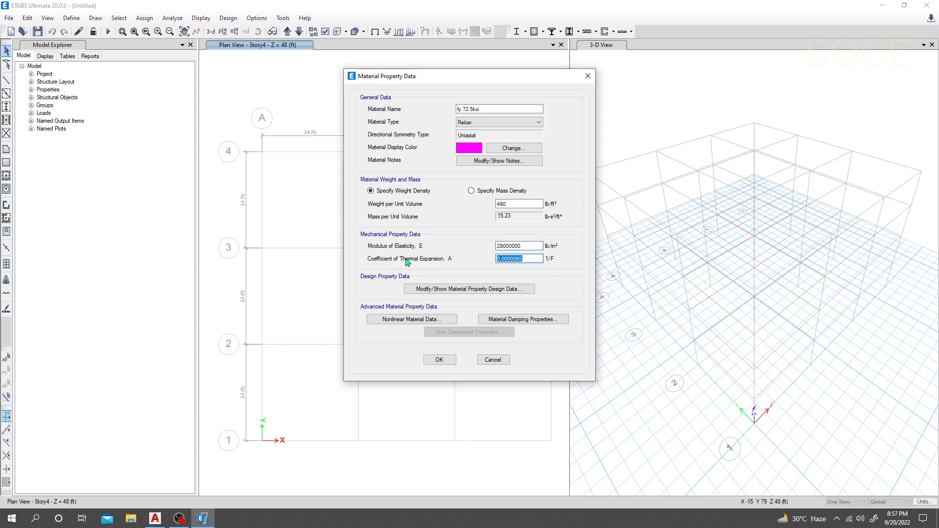
- Copy the material name fy 72.5ksi into the grade of the rebar's design property data
click(450, 292)
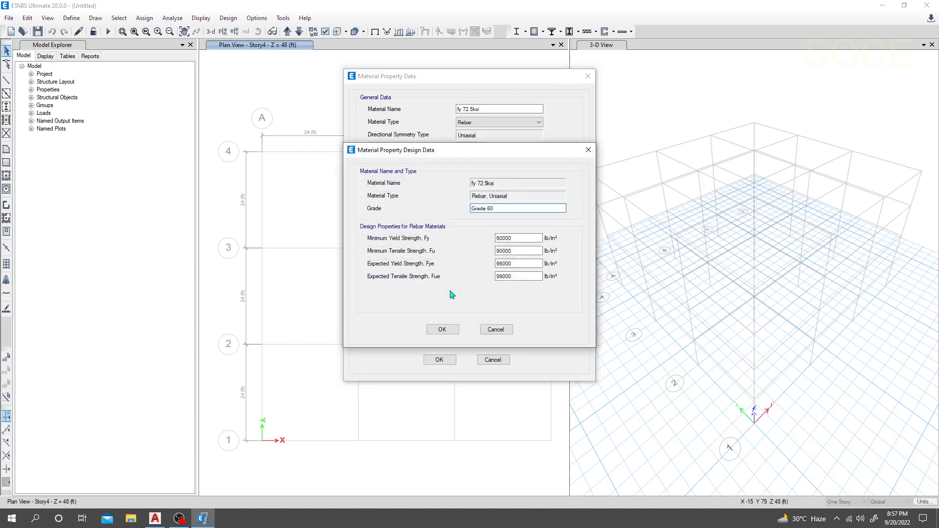
drag(498, 208, 464, 207)
click(589, 149)
drag(539, 108, 301, 114)
key(ctrl+c)
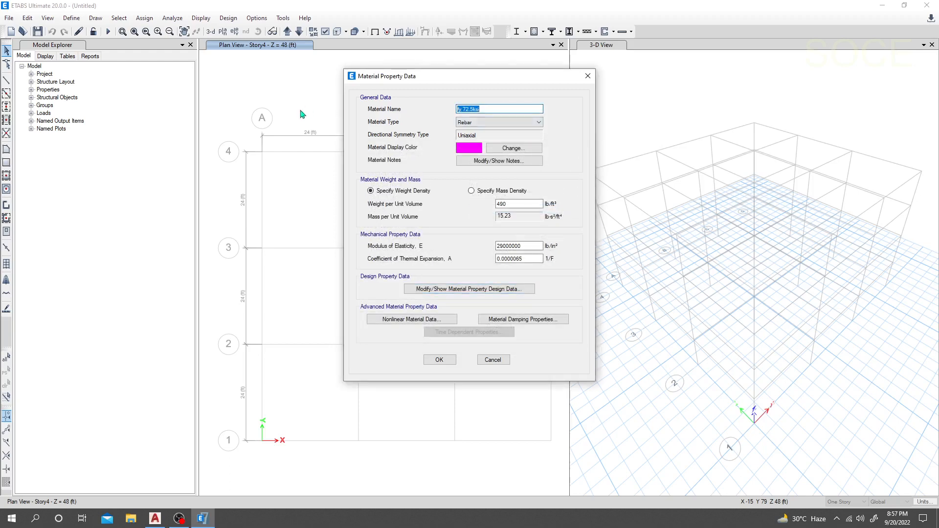
click(502, 290)
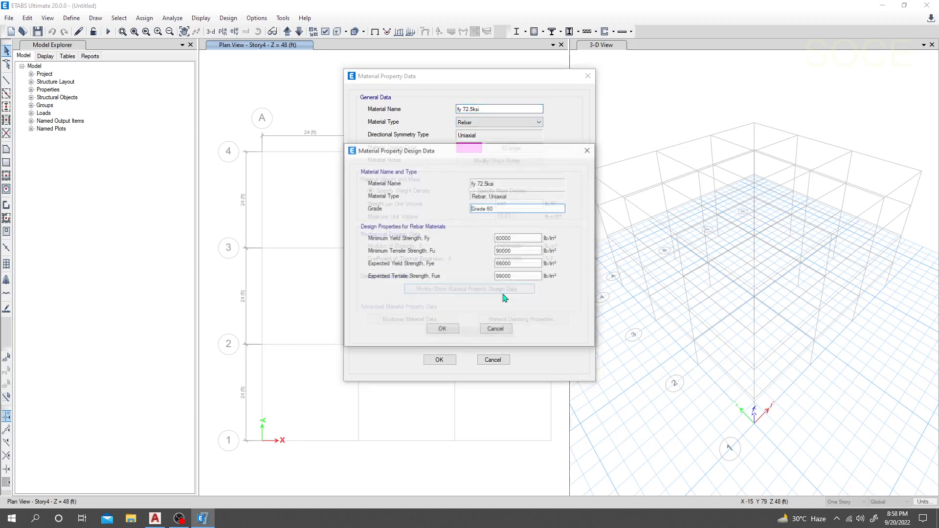
drag(562, 208, 387, 213)
key(ctrl+v)
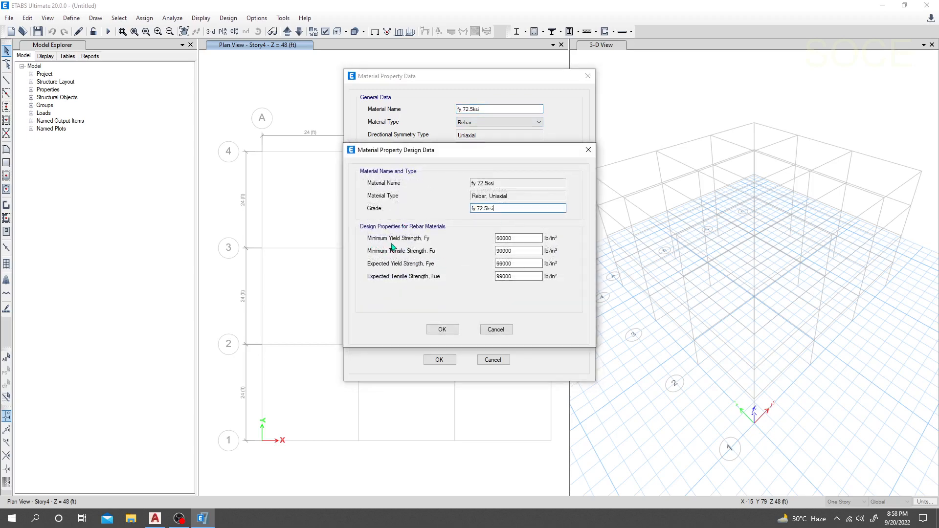
- Enter the rebar's minimum yield strength Fy and minimum tensile strength Fu in the design data
double_click(514, 238)
click(534, 239)
double_click(504, 238)
text(7)
drag(520, 238, 474, 243)
key(ctrl+c)
drag(511, 251, 467, 253)
drag(522, 250, 450, 255)
key(ctrl+v)
key(Return)
- Set the expected yield strength to 72500 lb/in², match the expected tensile strength to Fu, and confirm the rebar material
double_click(526, 263)
text(72500)
double_click(506, 251)
key(ctrl+c)
drag(526, 277, 445, 279)
key(ctrl+v)
click(443, 331)
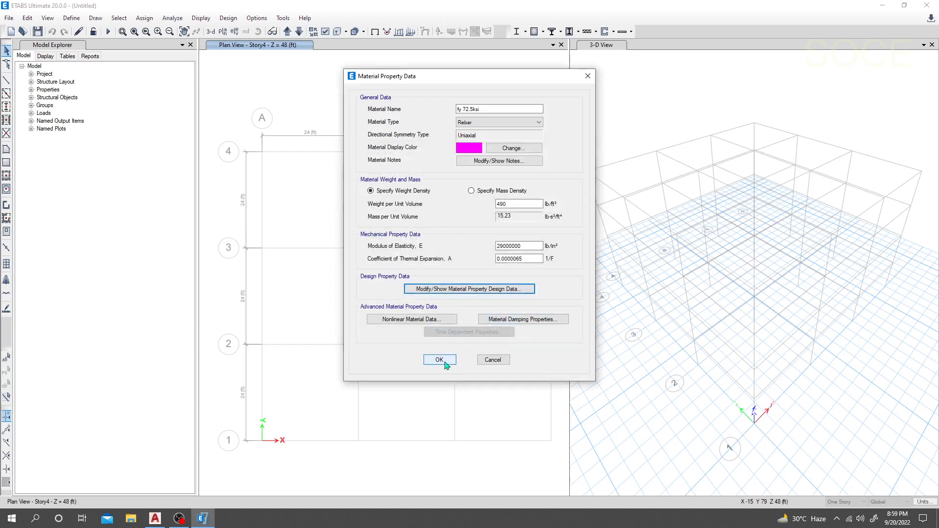
click(439, 360)
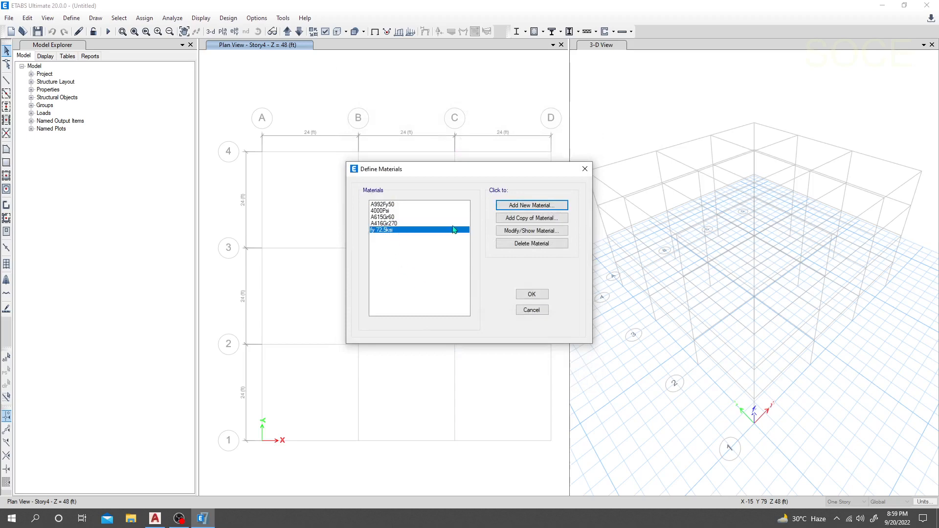
- Add another new material with region United States, material type Concrete and standard User
click(534, 210)
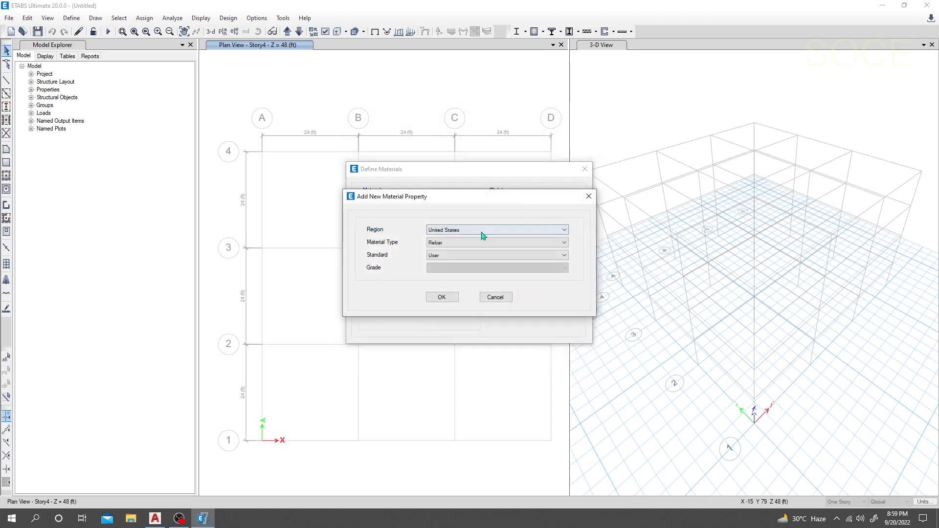
click(442, 244)
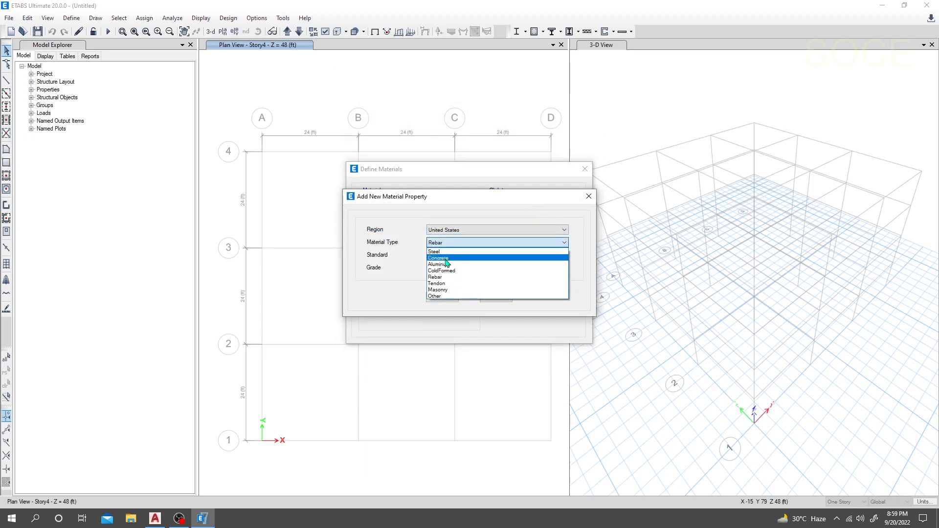
click(447, 257)
click(446, 259)
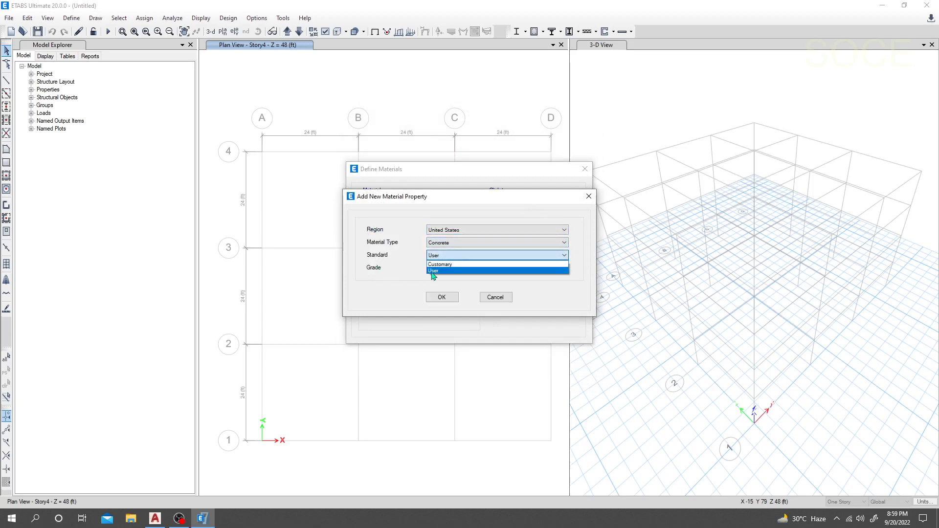
click(440, 275)
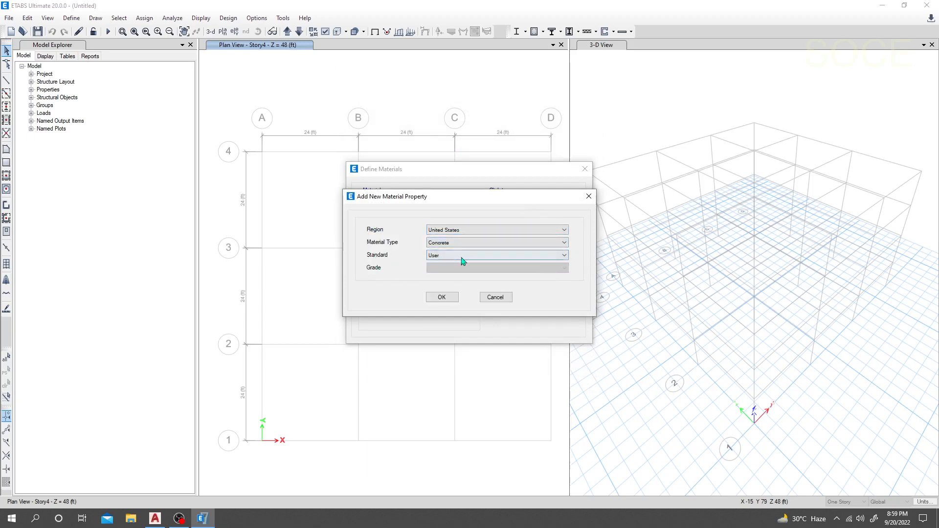
click(442, 297)
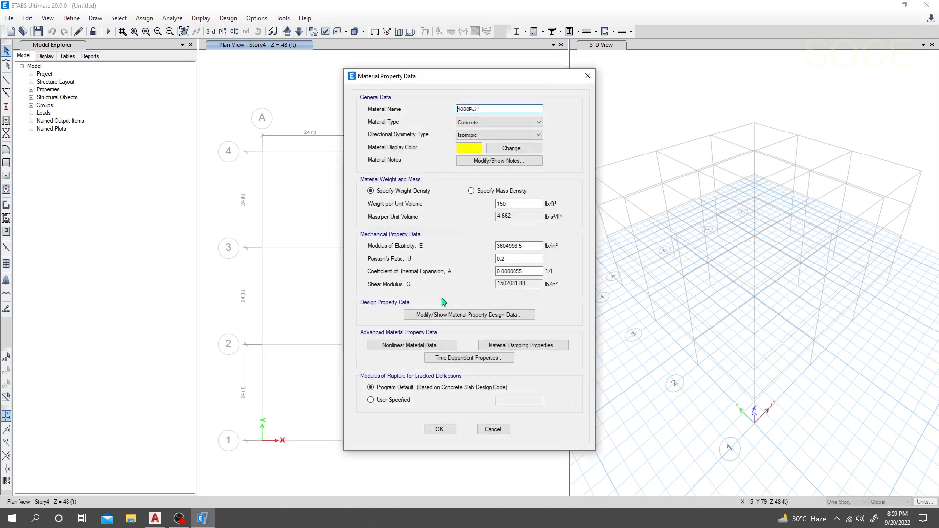
- Name the concrete material 4500 psi, keeping Isotropic symmetry and a weight of 150 lb/ft³
drag(495, 108, 456, 110)
drag(447, 78, 449, 172)
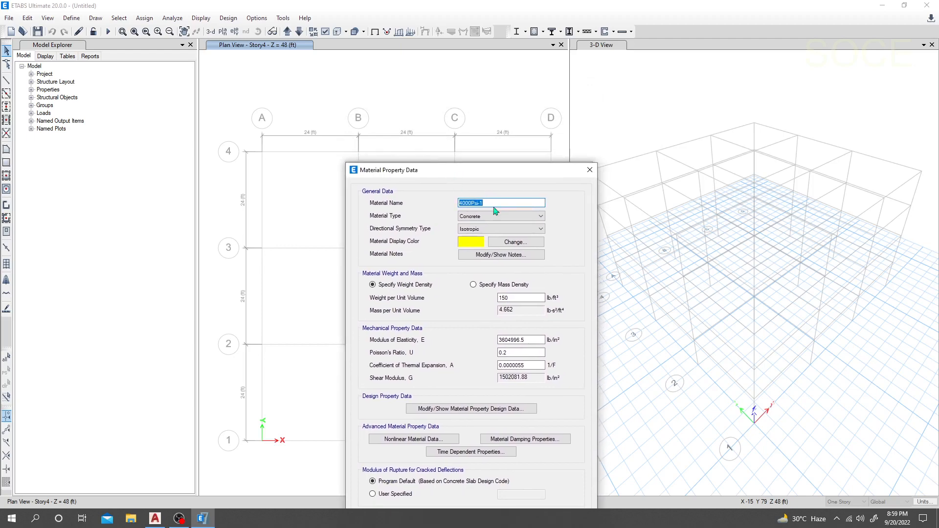
text(500 p)
click(472, 217)
click(471, 218)
click(482, 230)
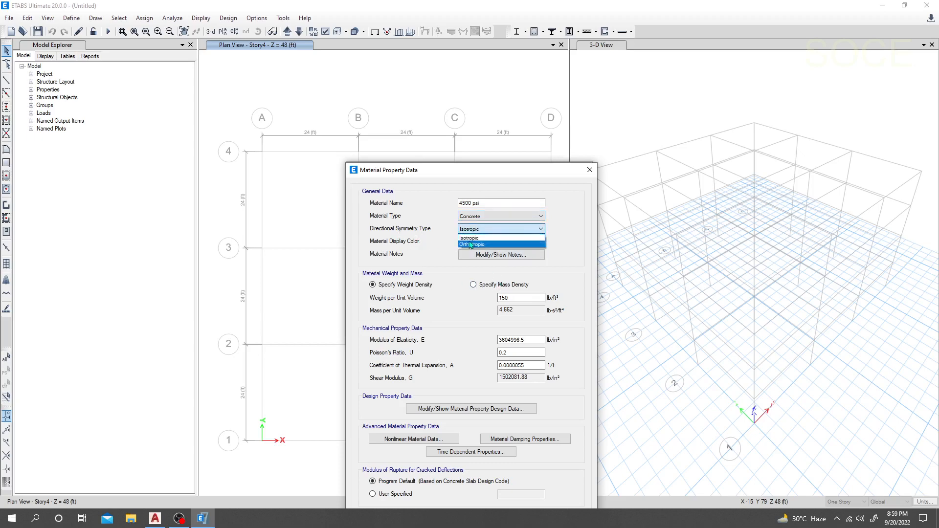
click(479, 237)
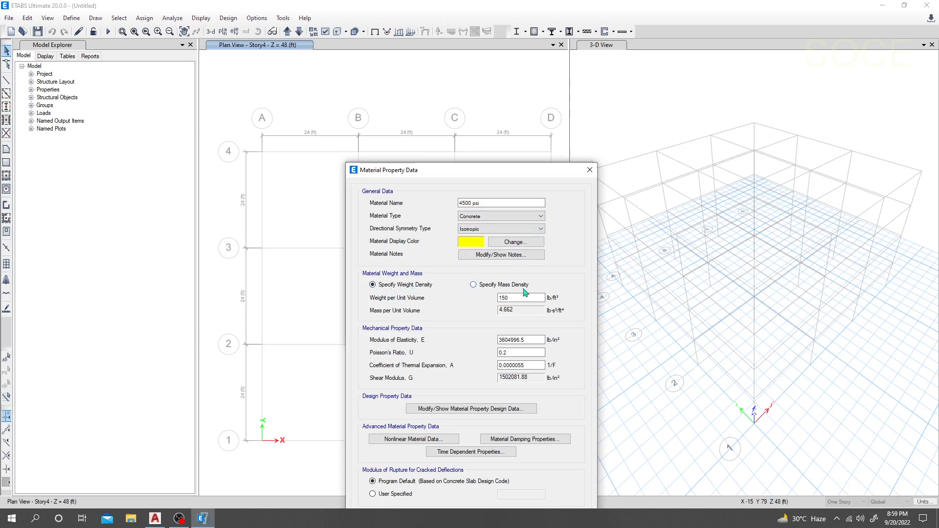
double_click(506, 297)
click(521, 300)
drag(515, 299, 490, 297)
click(520, 298)
- Set the 4500 psi concrete's modulus of elasticity to 3823676.24 lb/in² and check its Poisson's ratio and thermal expansion coefficient
double_click(530, 341)
text(57)
text(0008)
text(00)
key(BackSpace)
key(BackSpace)
key(Return)
click(515, 351)
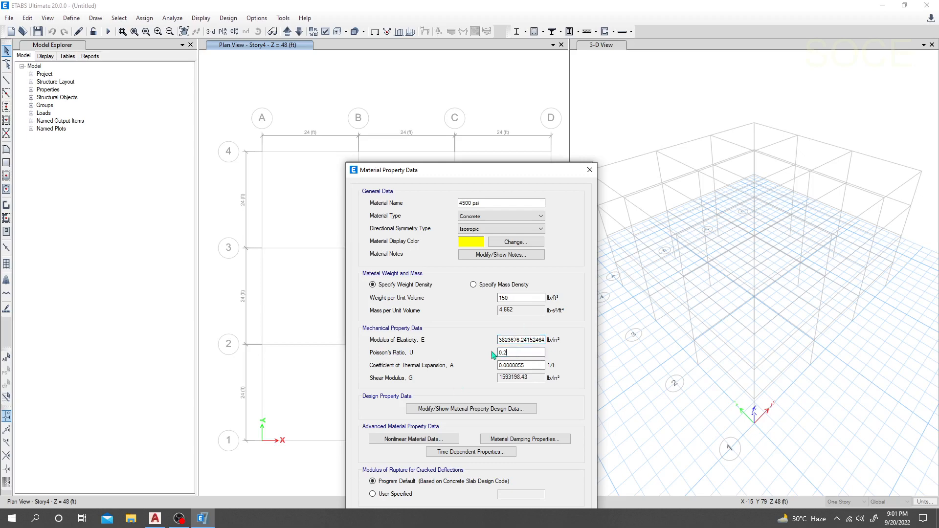
click(529, 365)
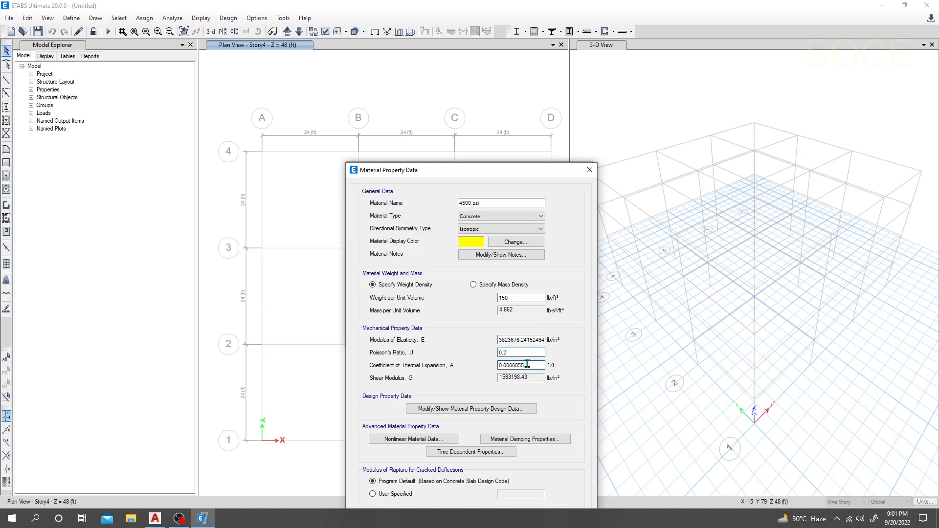
- In the concrete's design data, set the specified compressive strength to 4500 lb/in² and the grade to fc 4500 psi
click(461, 409)
double_click(511, 238)
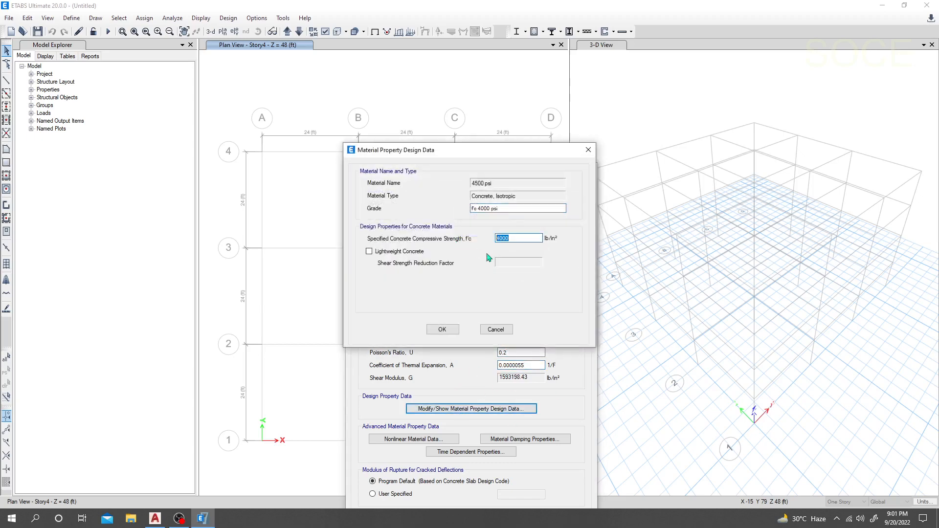
drag(497, 158, 504, 229)
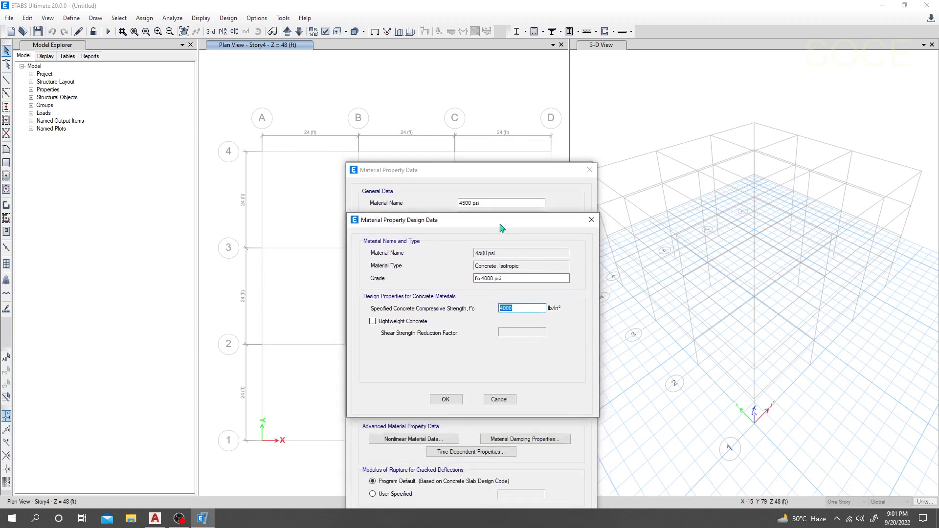
text(4500)
click(491, 278)
drag(488, 278, 484, 278)
text(5)
click(445, 399)
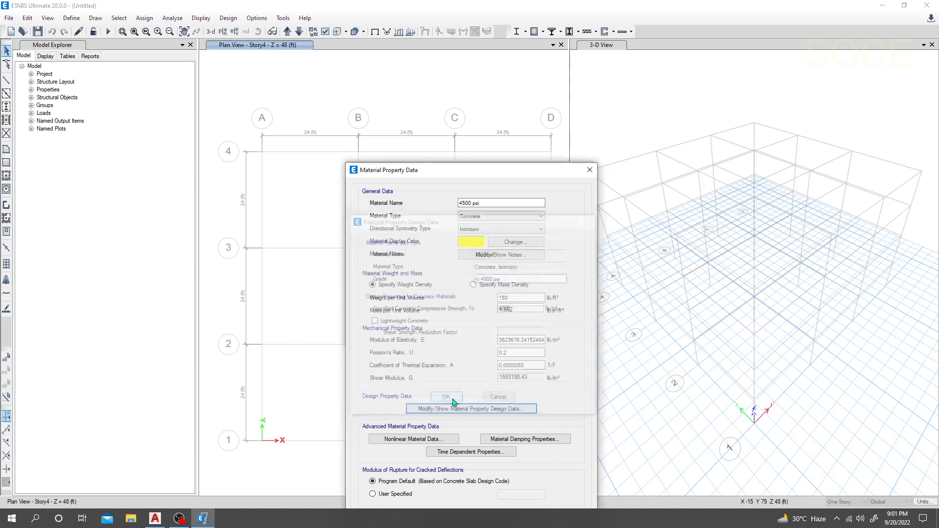
- Confirm the 4500 psi concrete material and accept the material definitions
drag(467, 169, 456, 102)
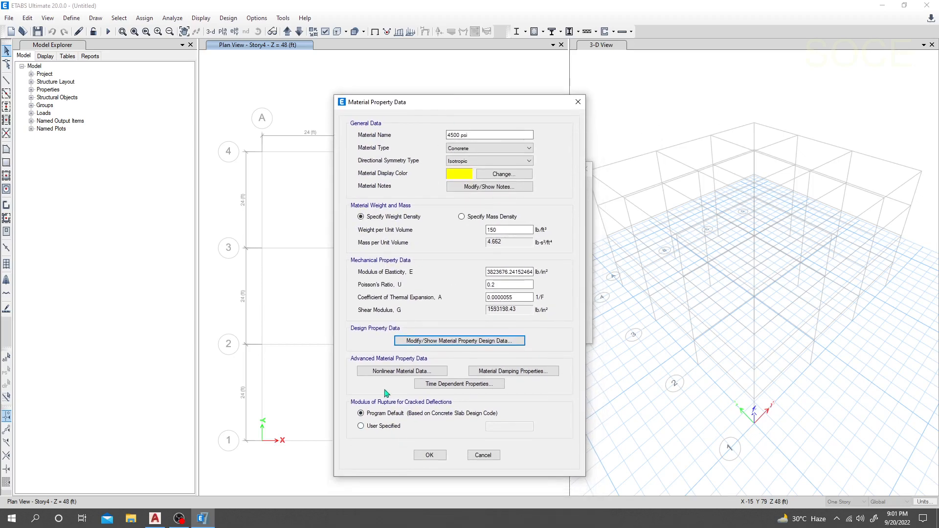
click(433, 457)
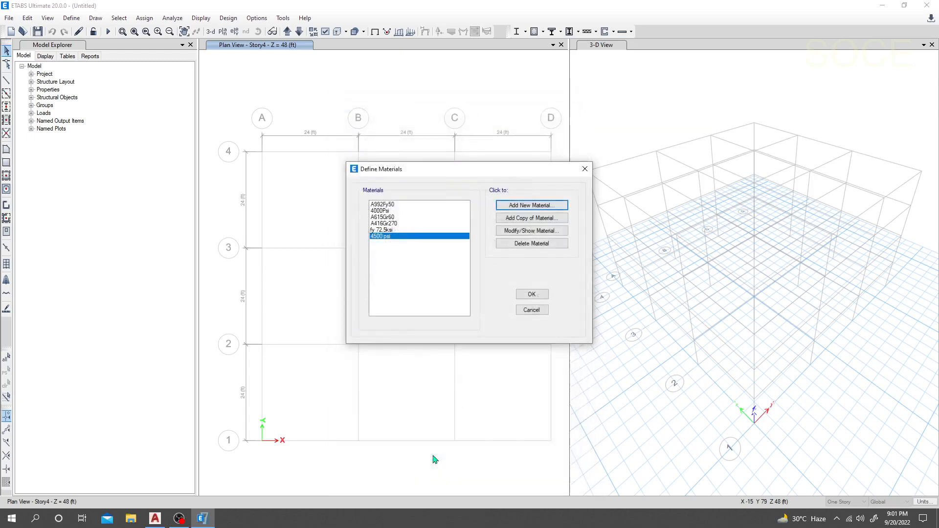
click(396, 236)
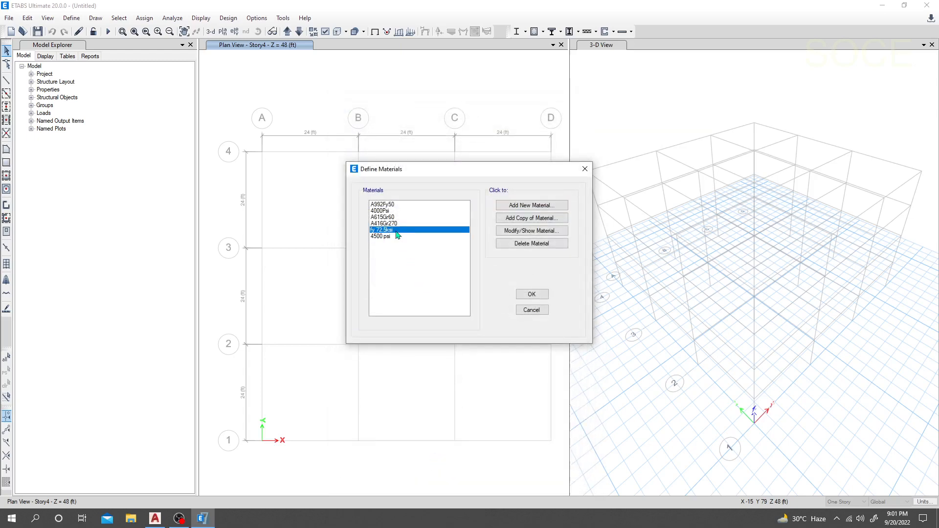
click(519, 295)
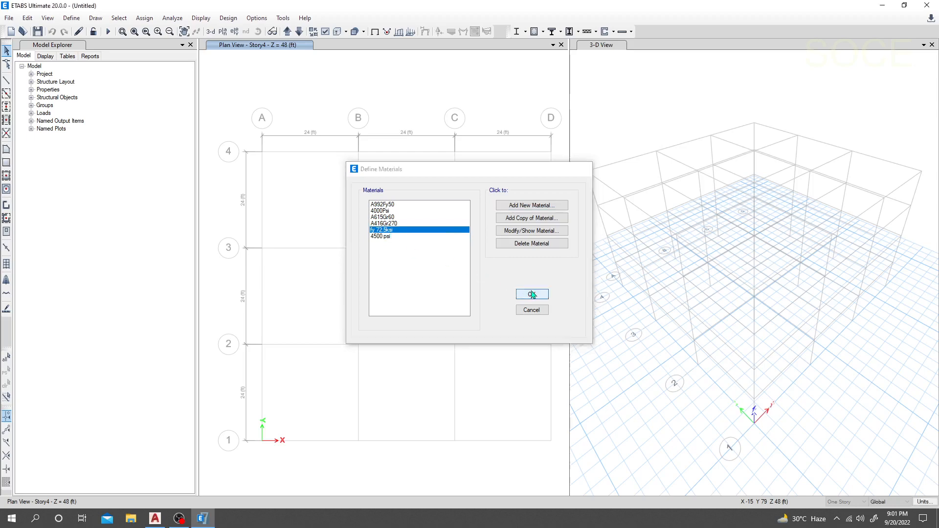
click(72, 19)
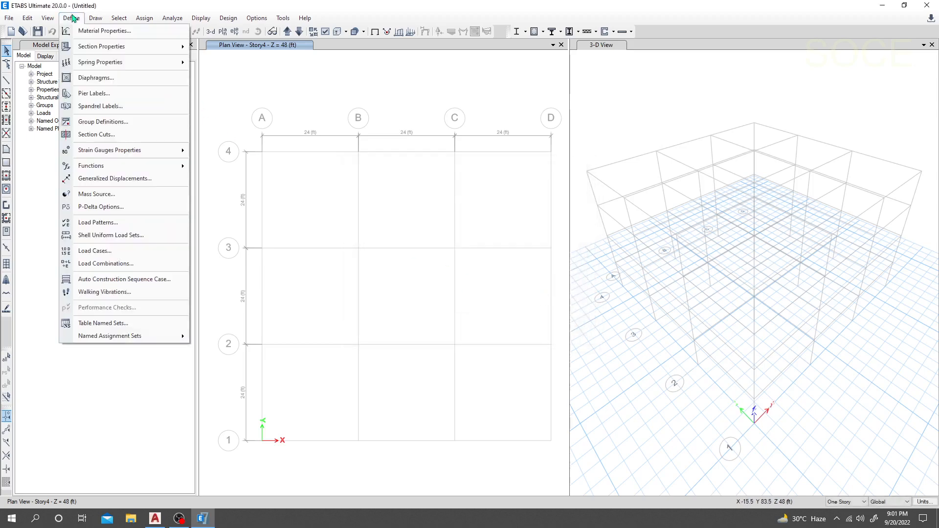
mouse_move(100, 48)
click(229, 45)
drag(229, 43, 192, 54)
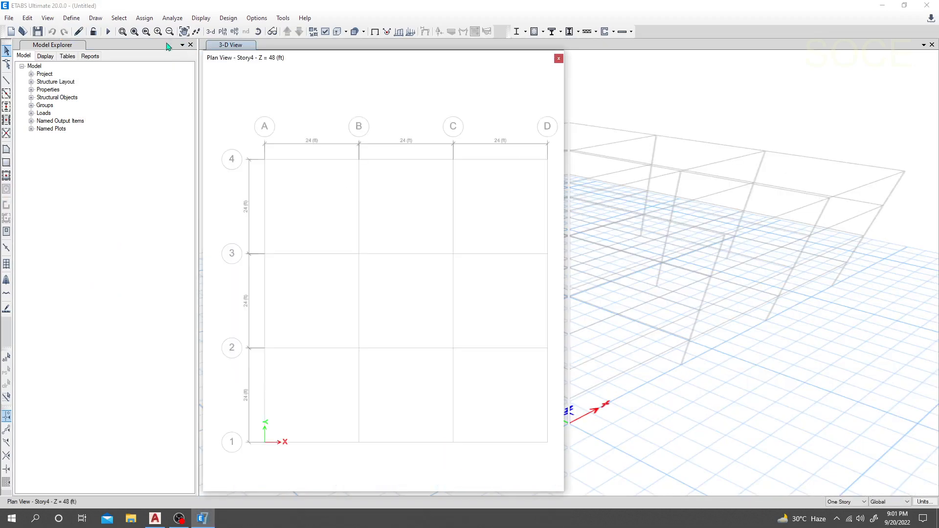
middle_drag(341, 158, 322, 146)
click(799, 90)
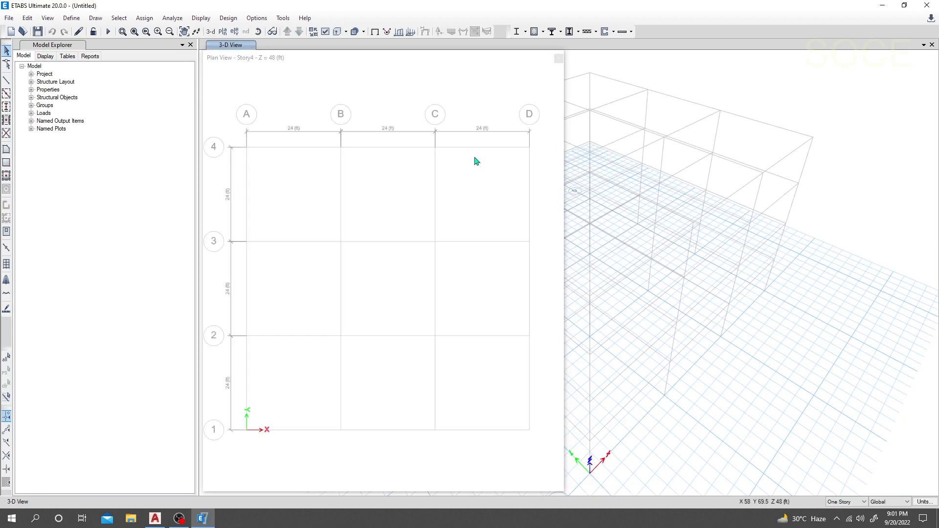
drag(506, 63, 474, 54)
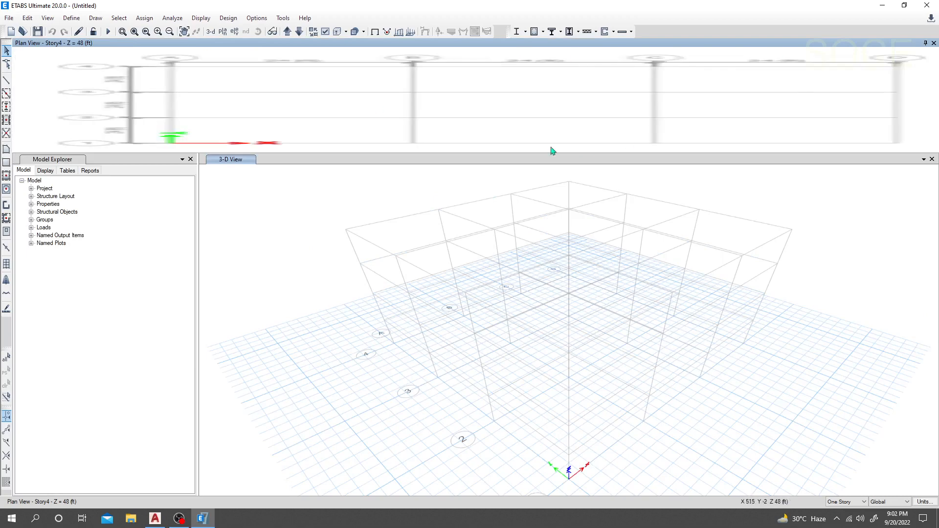
- Close the displaced plan view and add a new view window beside the existing 3-D view
click(934, 43)
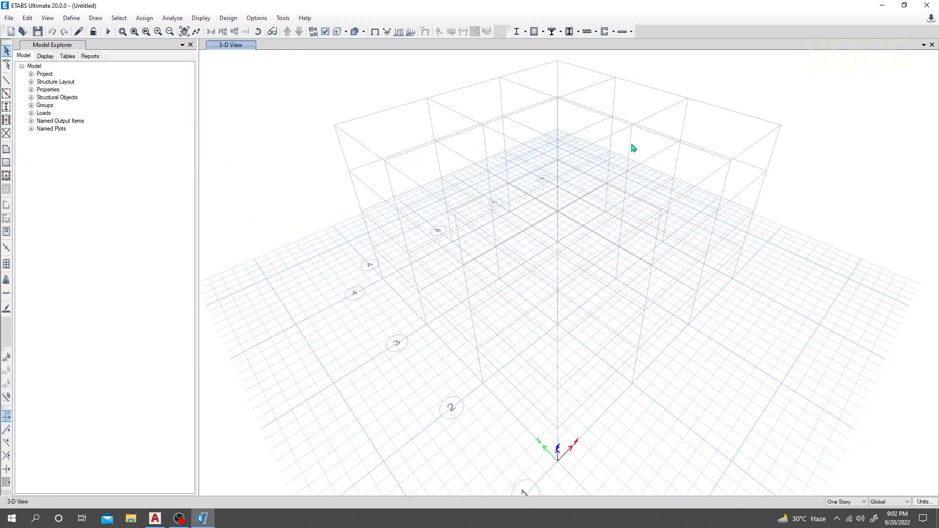
click(924, 44)
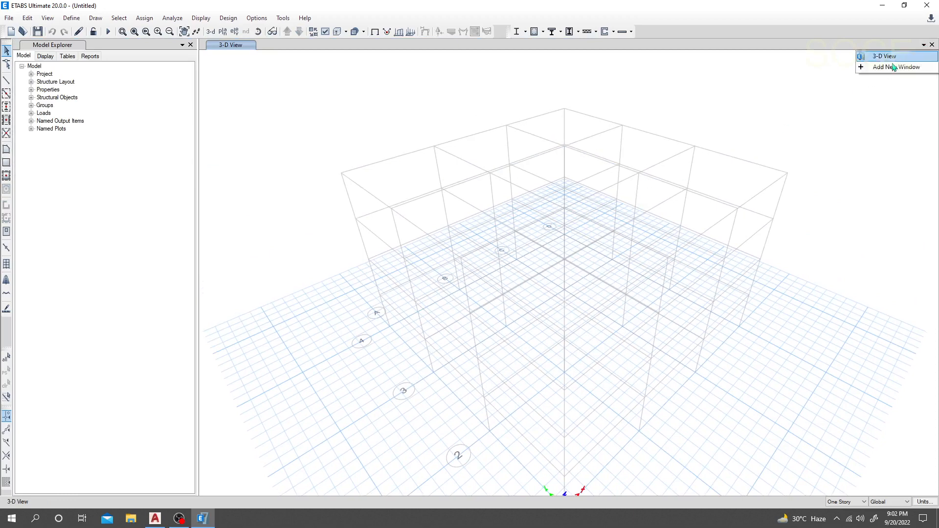
click(891, 69)
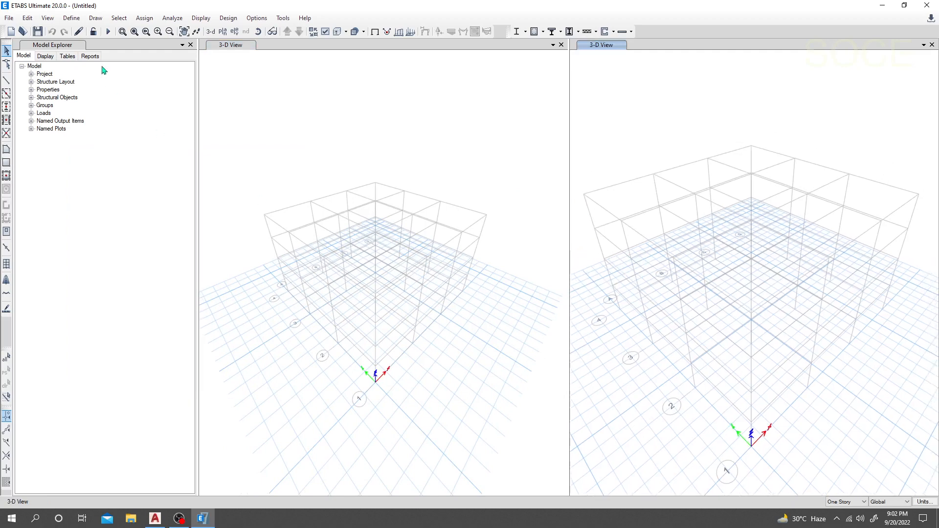
- In the frame section properties, bulk-delete the default sections from A-CompBm through SteelCol
click(71, 18)
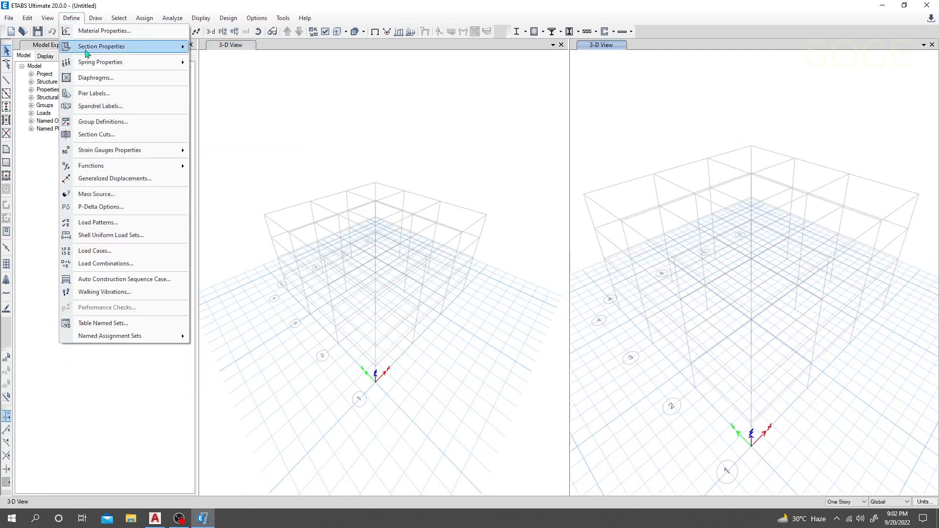
mouse_move(117, 47)
click(240, 47)
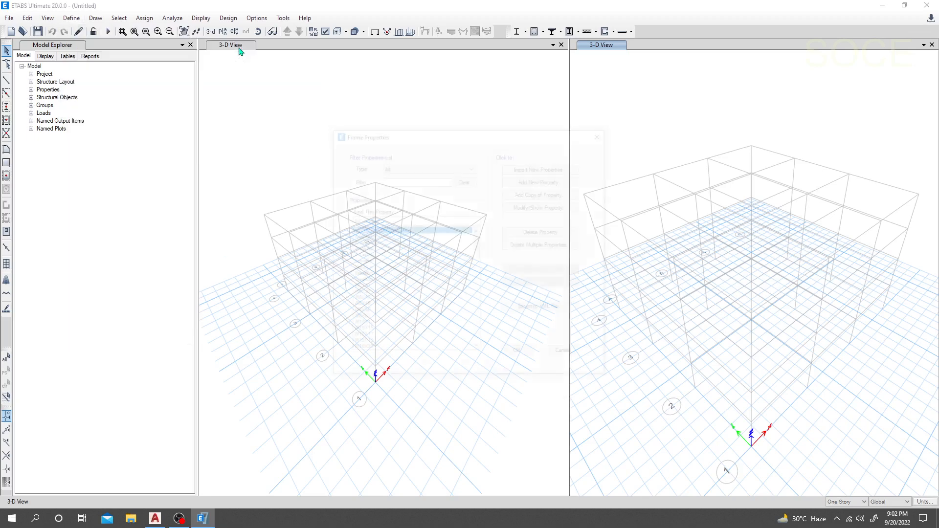
scroll(388, 267, down, 15)
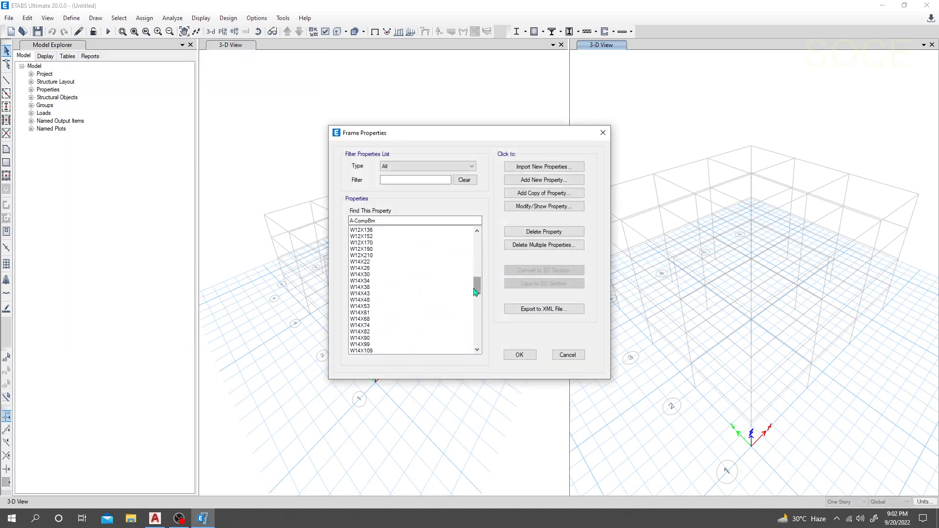
drag(478, 287, 479, 238)
click(550, 245)
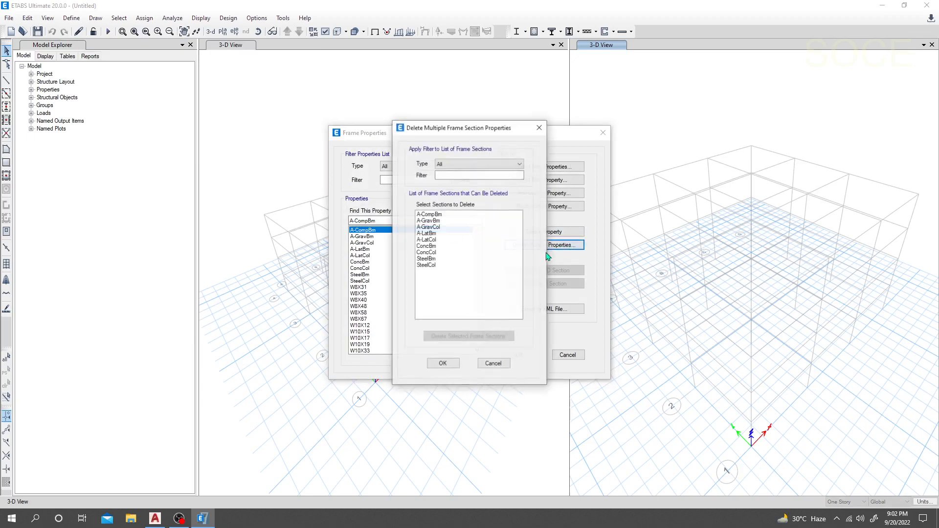
drag(431, 215, 437, 282)
click(468, 336)
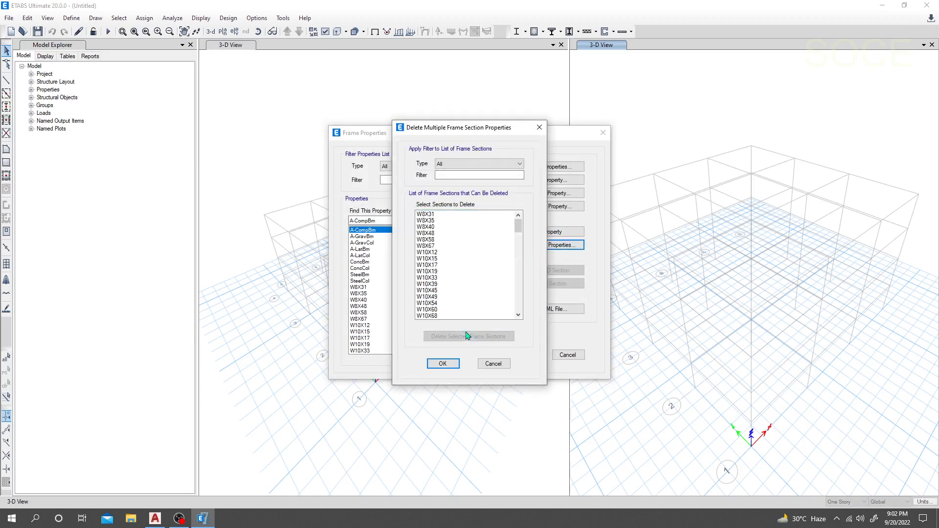
- Bulk-delete the steel sections from W8X31 through W36X170 and accept the deletion
drag(432, 216, 444, 311)
click(452, 337)
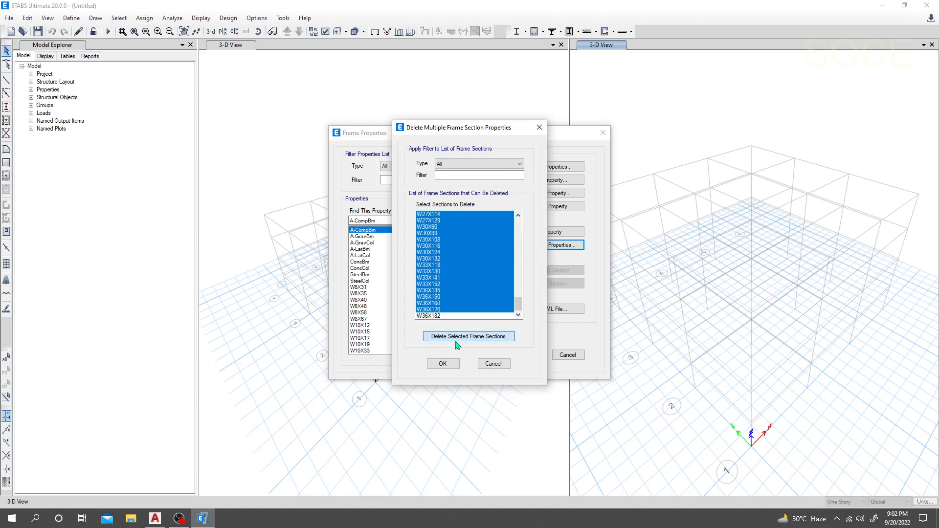
drag(459, 139, 533, 128)
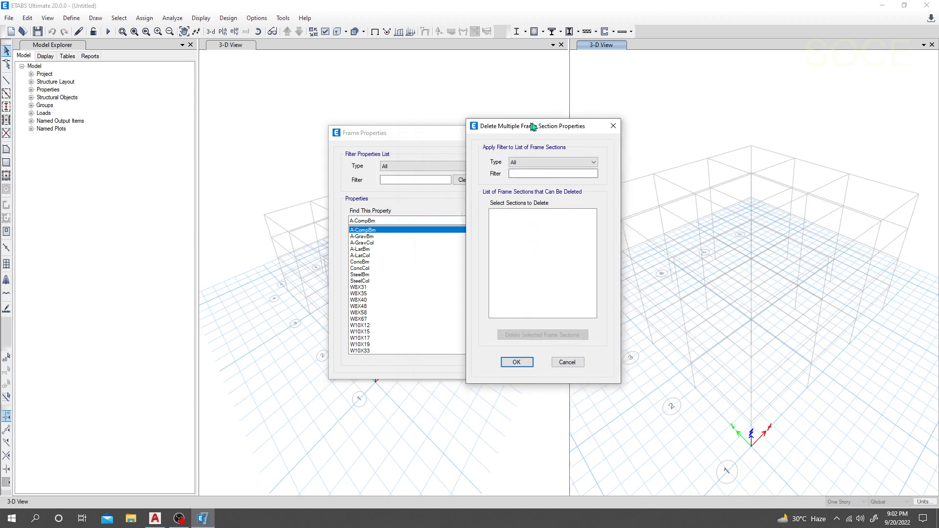
click(515, 364)
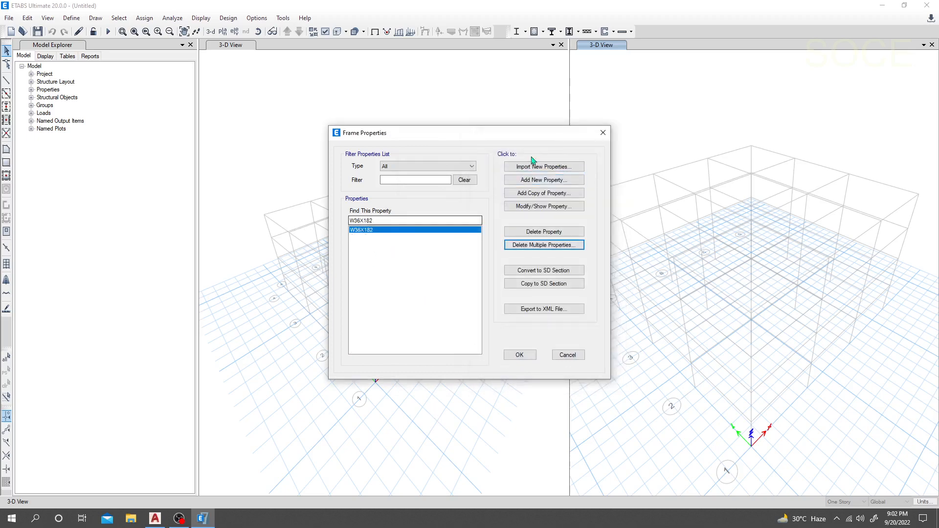
- Add a concrete rectangular frame section named C(15x15) and assign it the 4500 psi material
click(535, 181)
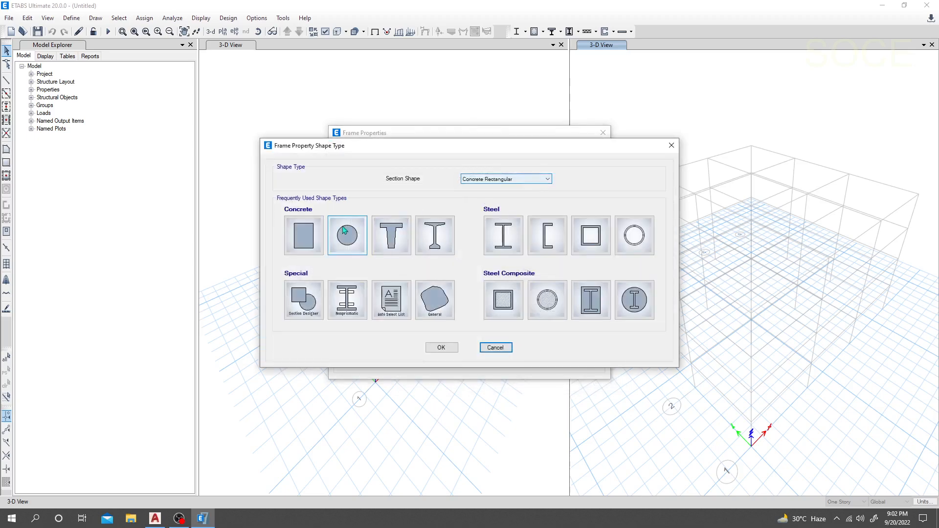
click(301, 245)
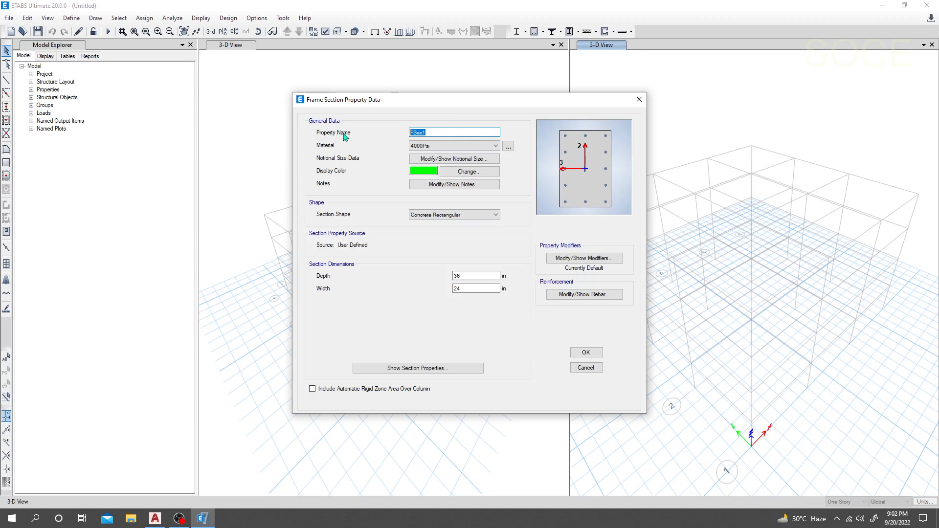
text(10)
text(C9)
text(5x15))
double_click(440, 132)
click(438, 136)
click(477, 146)
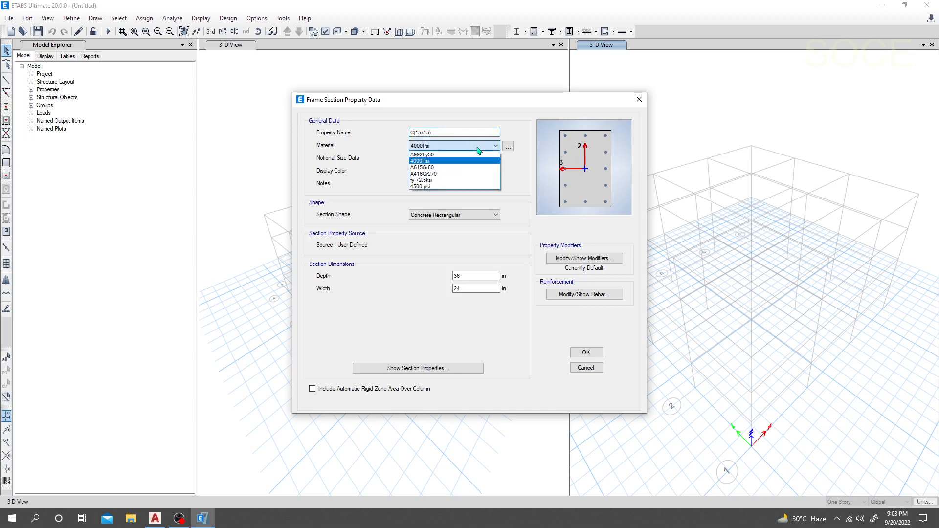
click(424, 187)
- Set the C(15x15) section's depth and width to 15 in and review its property modifiers without changing them
drag(471, 275, 406, 282)
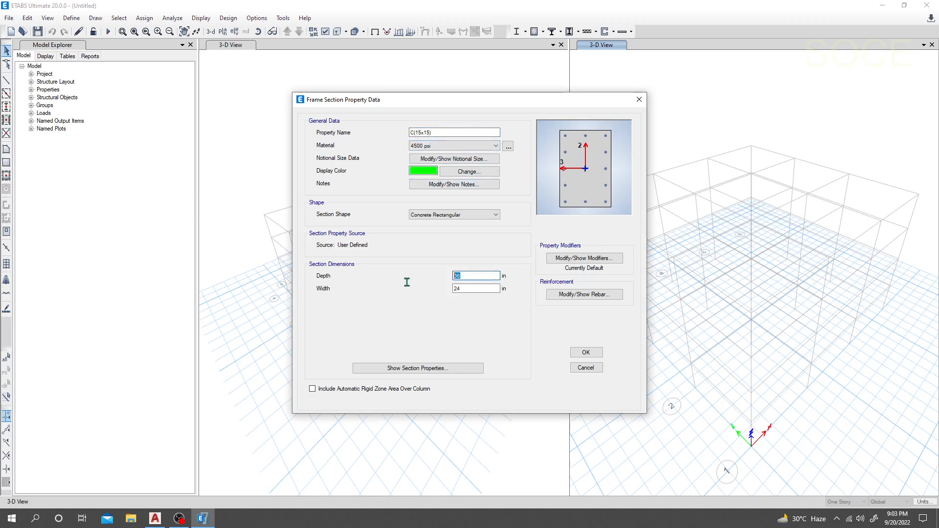
text(15)
key(Tab)
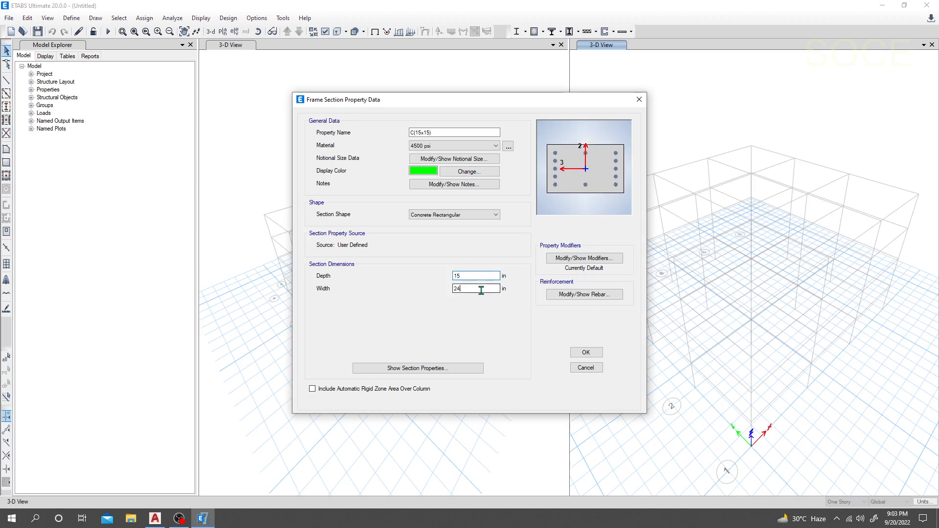
text(15)
click(467, 275)
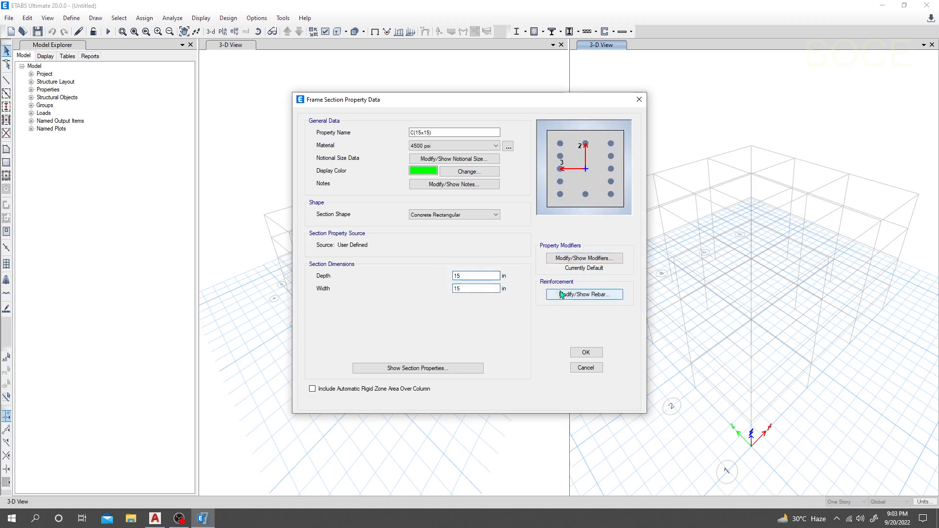
click(581, 260)
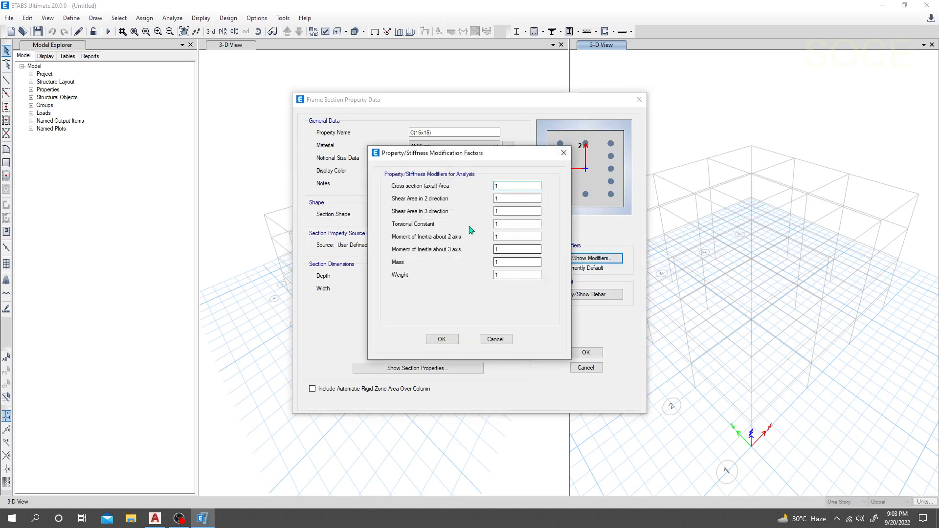
click(496, 341)
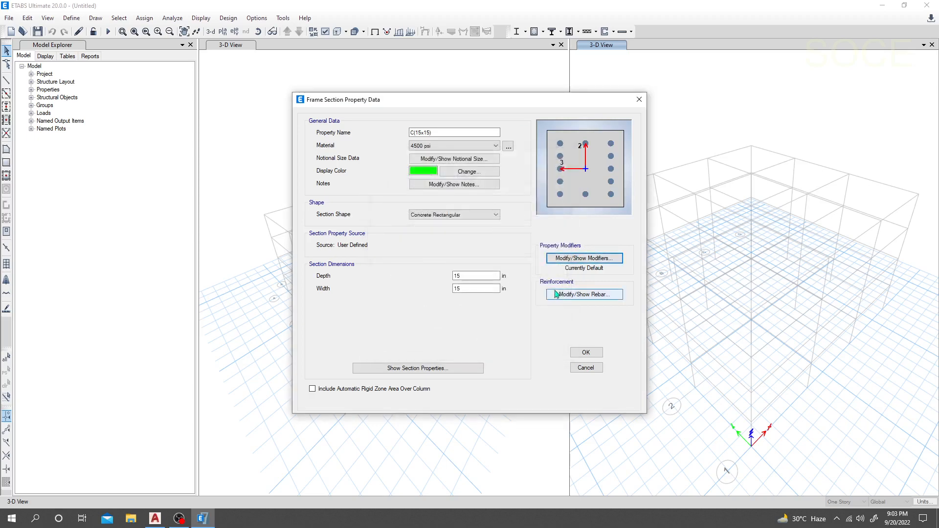
- Assign fy 72.5ksi to the C(15x15) column's longitudinal bars and ties, keeping 1.5 in clear cover, and confirm the section
click(560, 295)
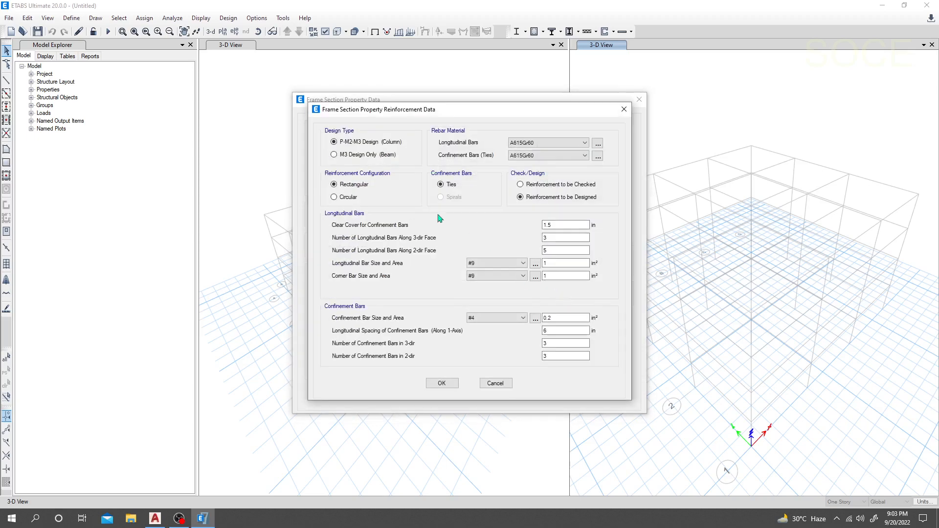
click(529, 144)
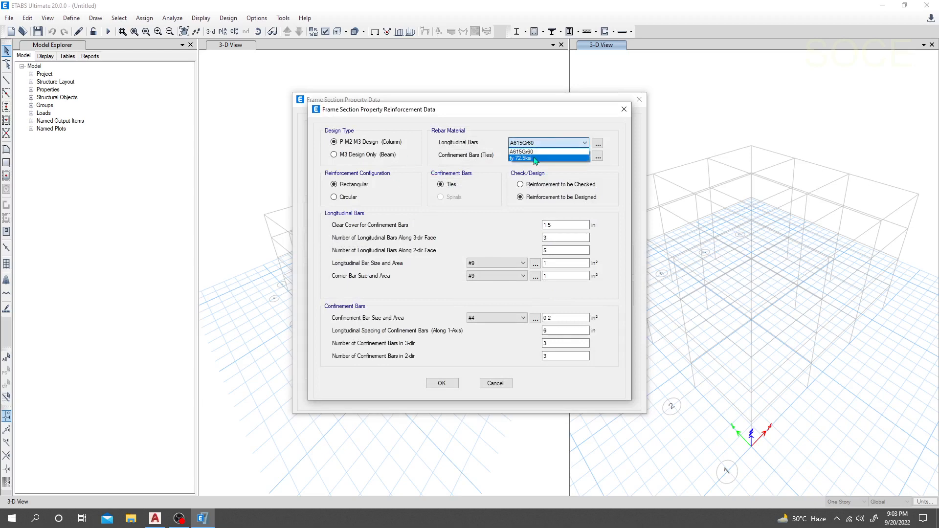
click(535, 158)
click(535, 156)
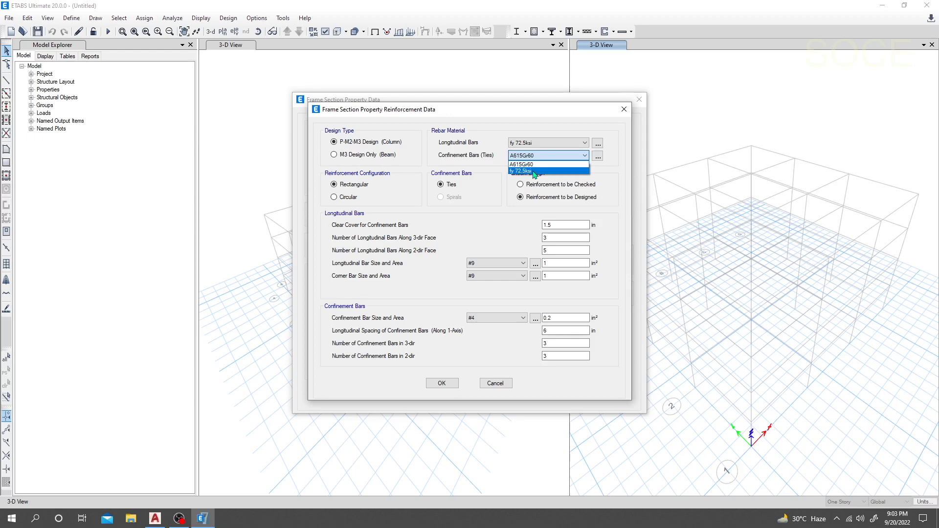
click(535, 171)
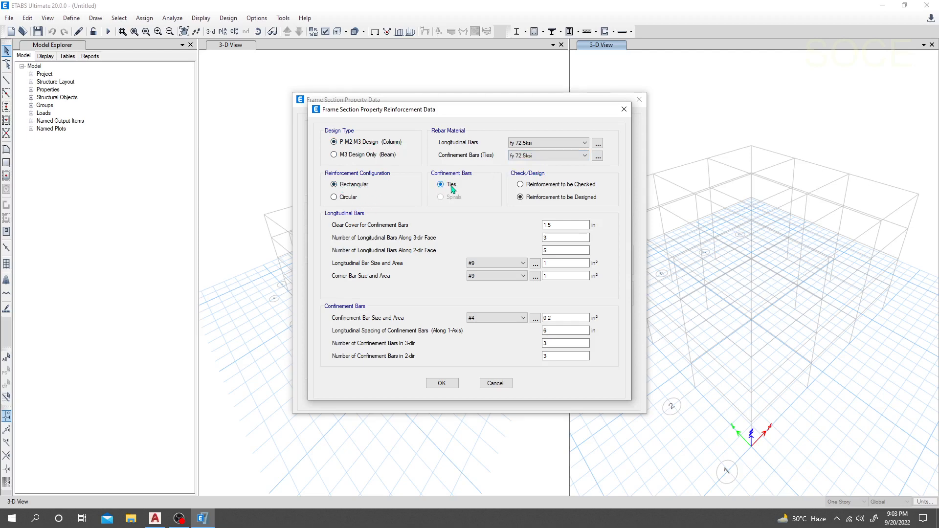
click(561, 224)
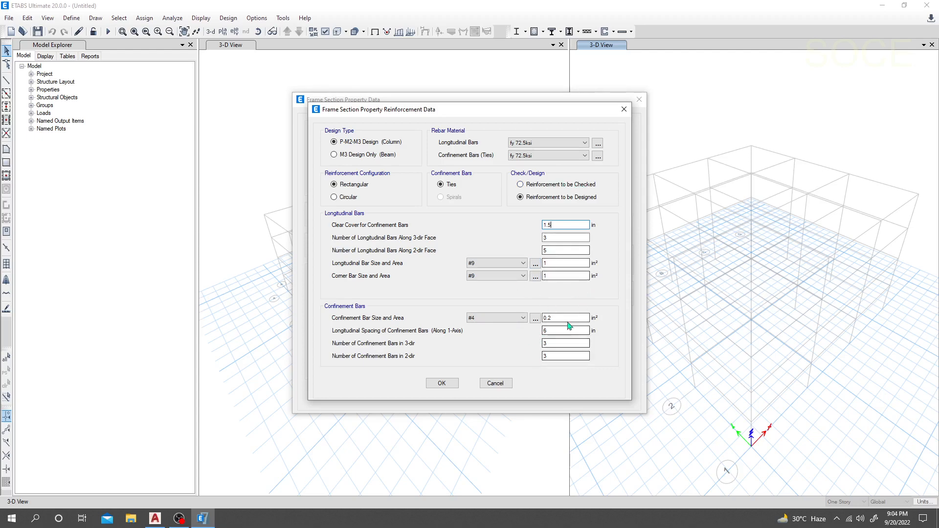
click(447, 384)
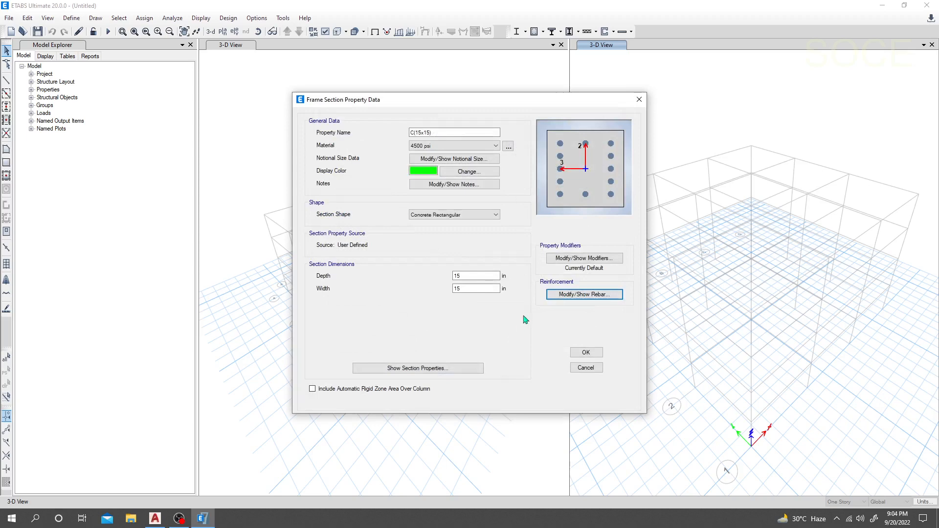
click(587, 353)
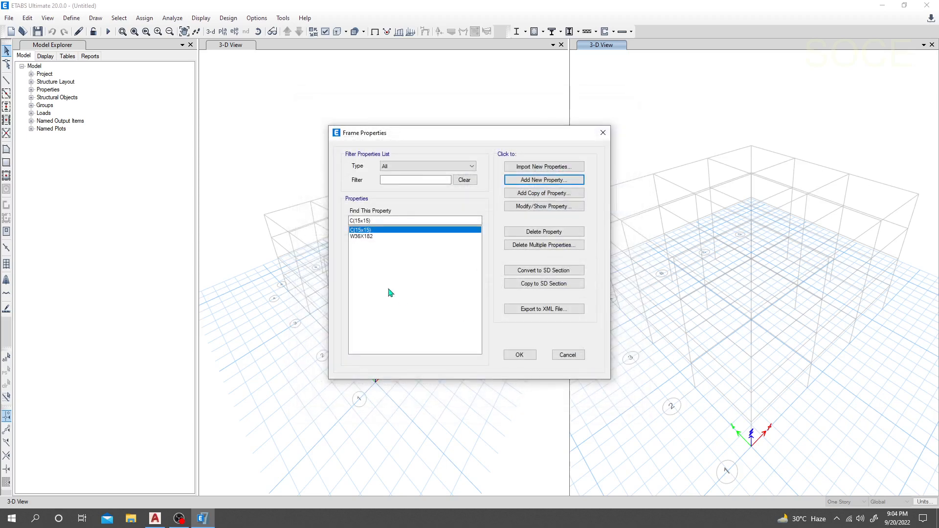
- Delete the leftover W36X182 section from the frame properties
click(367, 238)
click(537, 231)
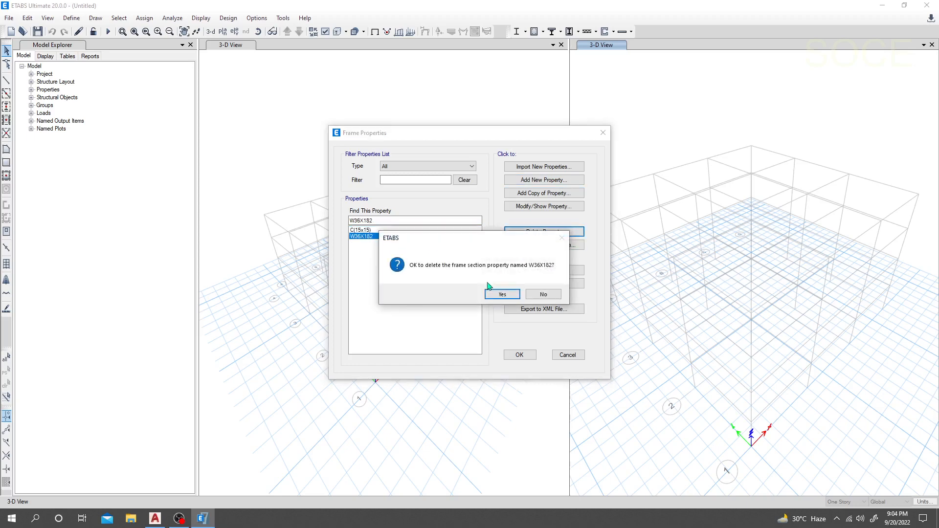
click(500, 299)
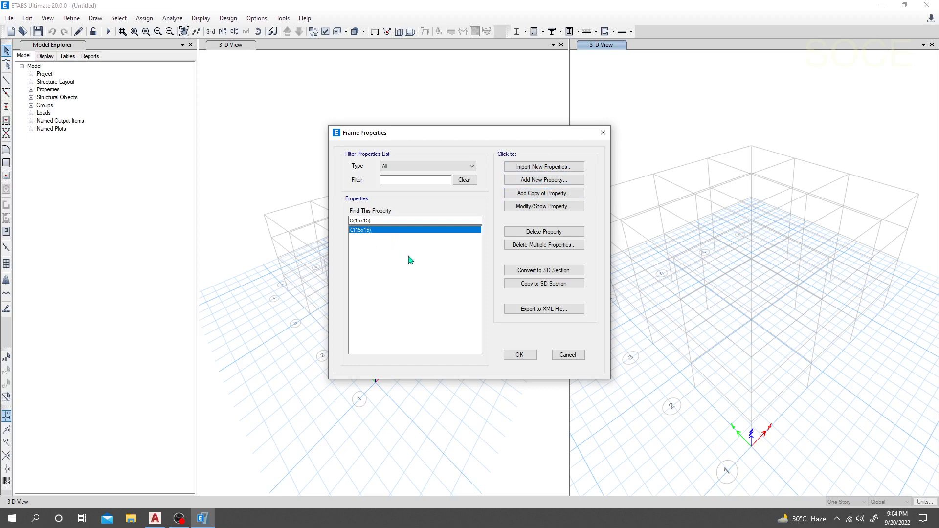
- Add a copy of the C(15x15) section and name it C(15x18)
click(542, 196)
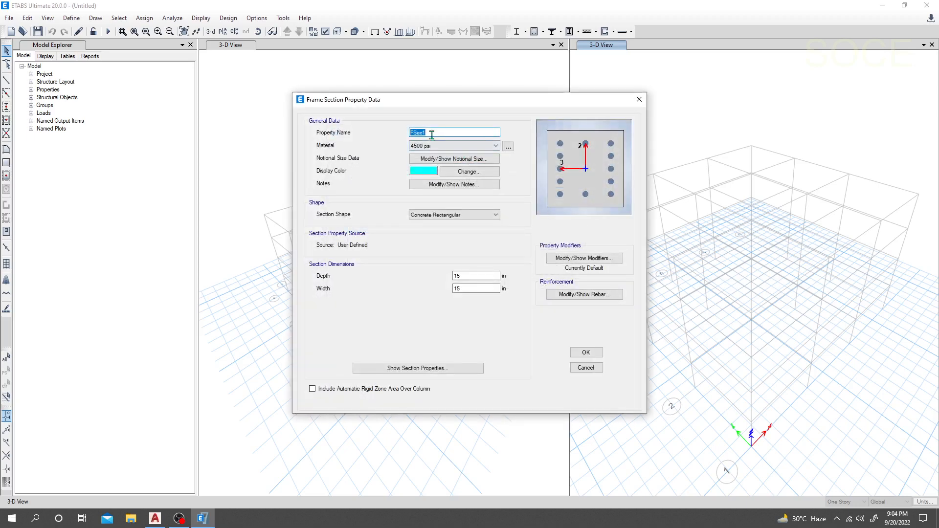
click(446, 131)
drag(453, 131, 346, 137)
text(C(15x18)
- Set the C(15x18) section's depth to 18 in with a 15 in width, copy its name, and confirm the section
double_click(468, 275)
text(1)
click(488, 288)
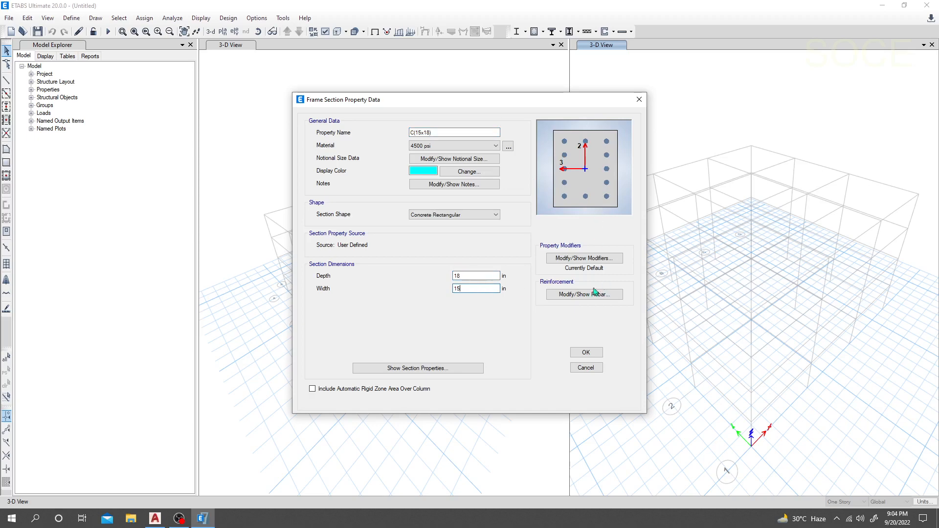
drag(457, 132, 348, 134)
key(ctrl+c)
click(585, 352)
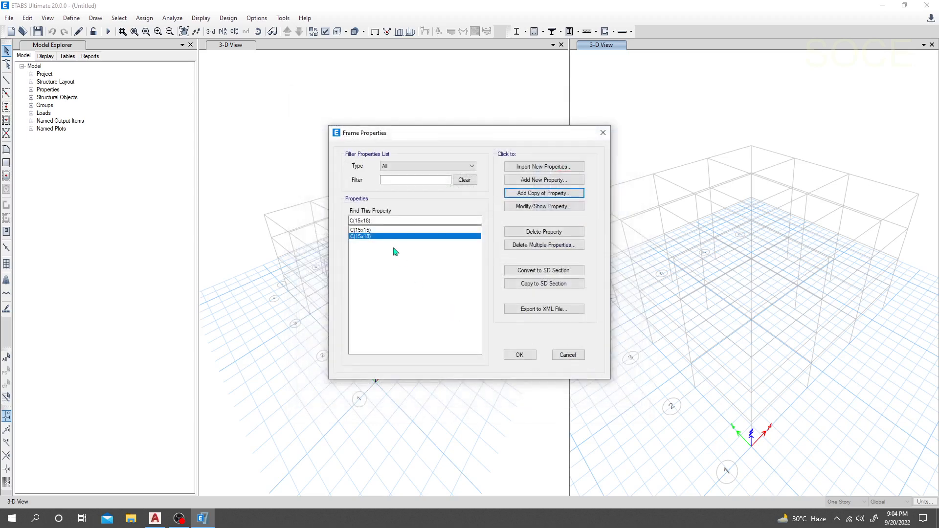
- Add a copy of the C(15x18) section named C(15x21), set its depth to 21 in with a 15 in width, and confirm it
click(539, 193)
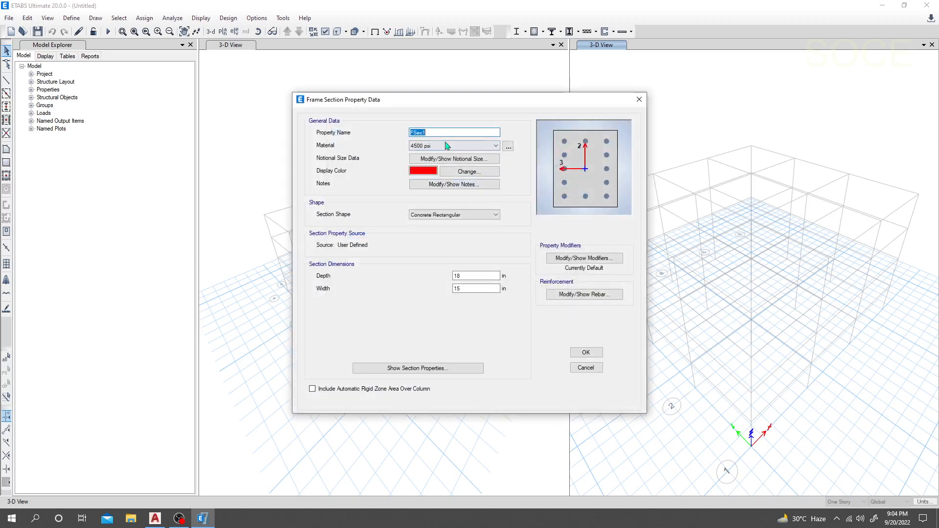
key(ctrl+v)
drag(430, 132, 427, 132)
double_click(473, 276)
text(2)
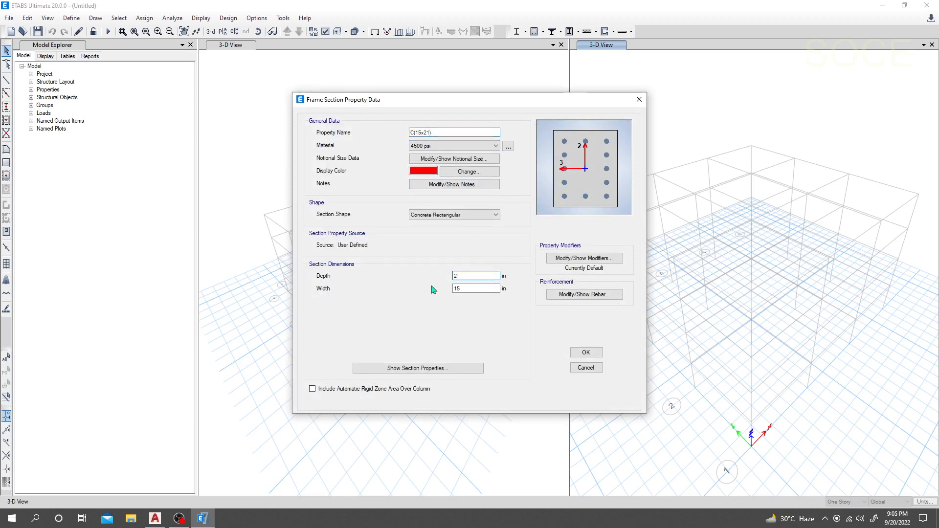
click(471, 288)
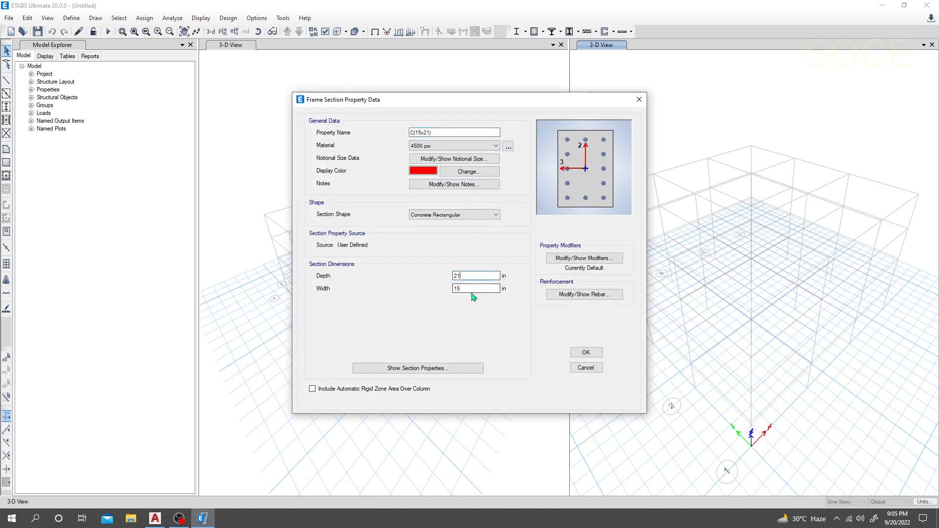
click(587, 353)
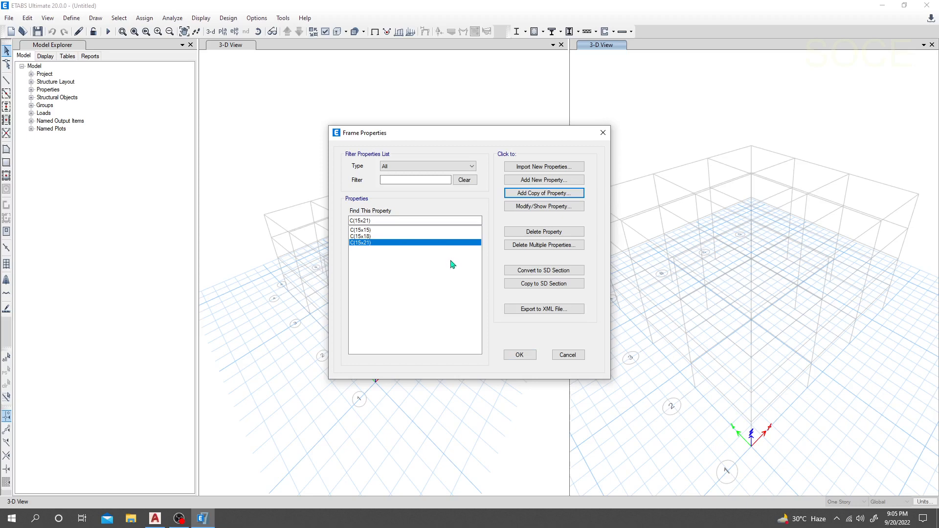
- Add a new rectangular concrete frame section and name it GB (12x18)
click(538, 180)
click(296, 248)
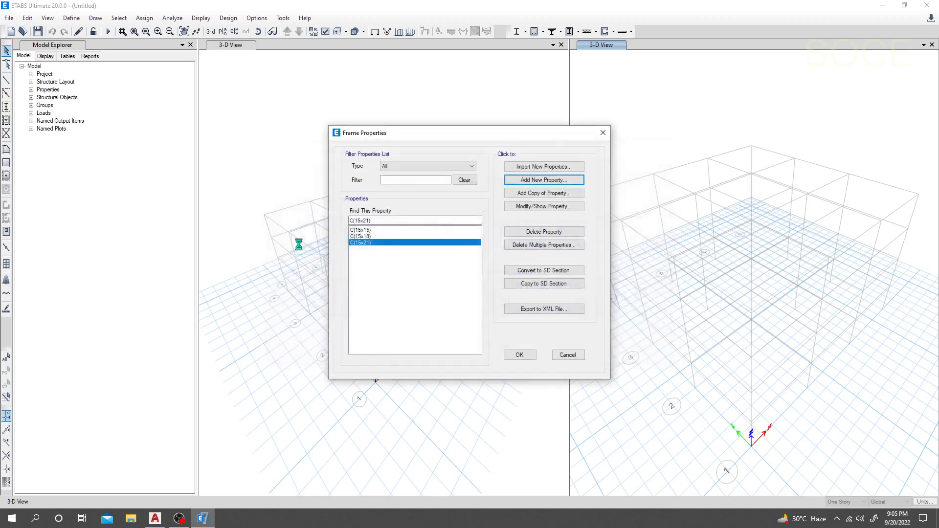
click(438, 134)
double_click(438, 134)
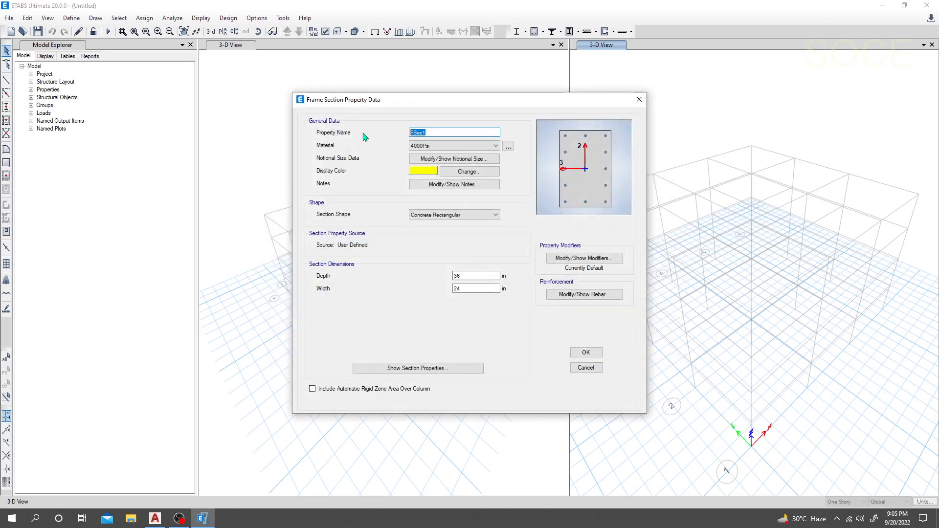
text(BG)
double_click(415, 133)
text(G)
- Set the GB (12x18) section's width to 12 in and depth to 18 in, and assign the 4500 psi material
drag(470, 287, 429, 295)
text(12)
double_click(474, 275)
text(18)
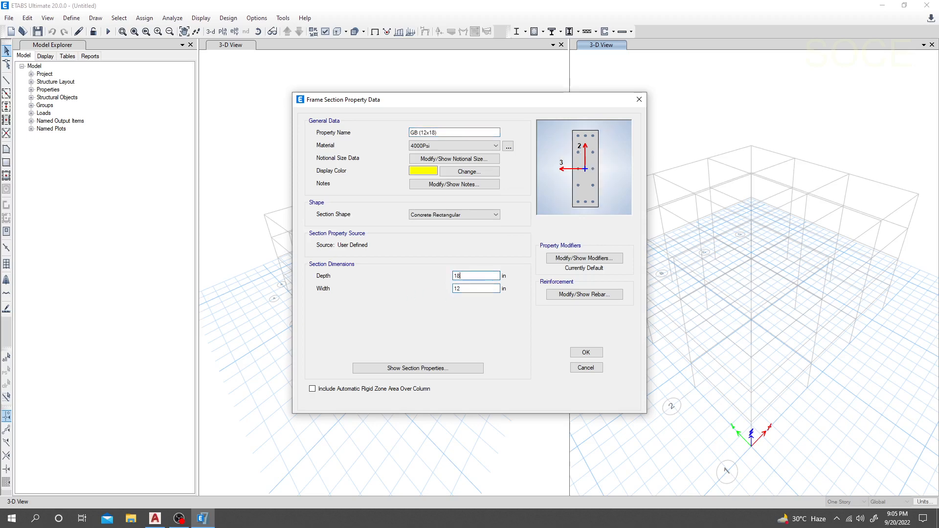
click(426, 146)
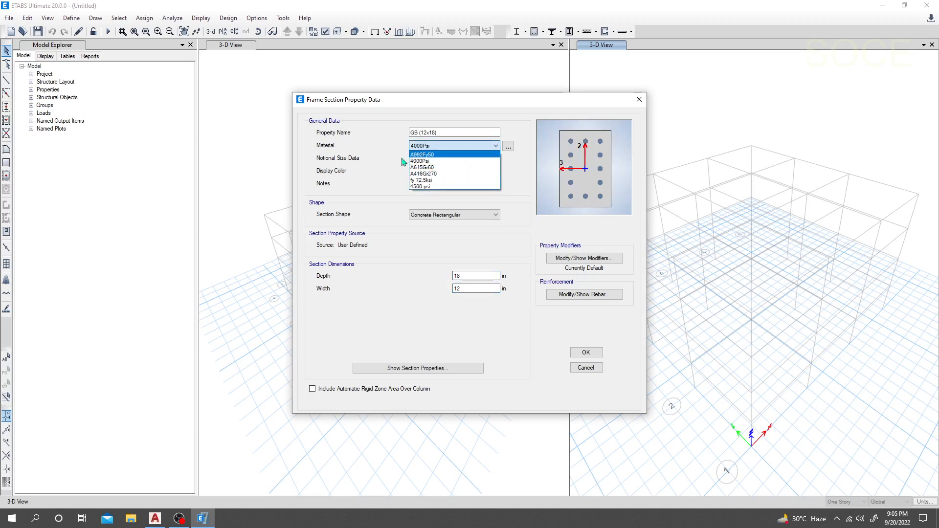
click(421, 187)
- Assign fy 72.5ksi to the GB (12x18) section's longitudinal bars and ties, and set the design type to M3 Design Only (Beam)
click(587, 295)
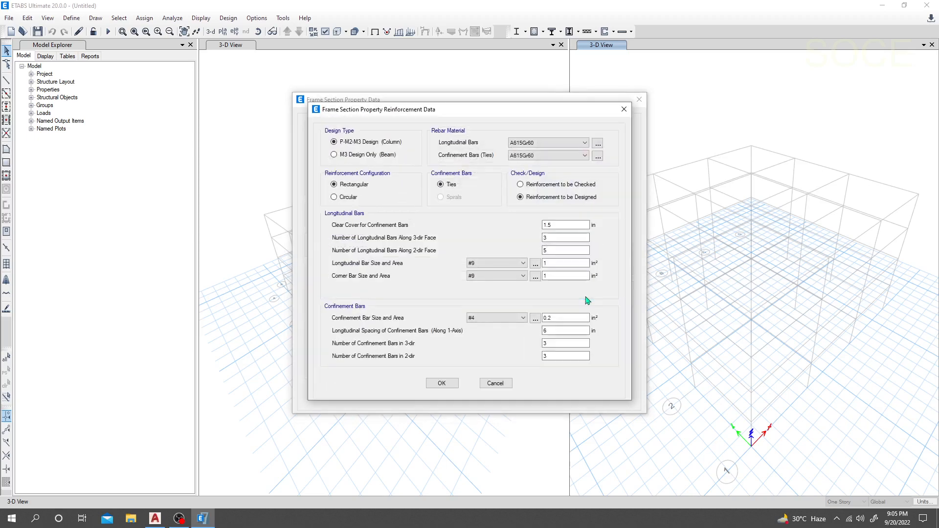
click(548, 142)
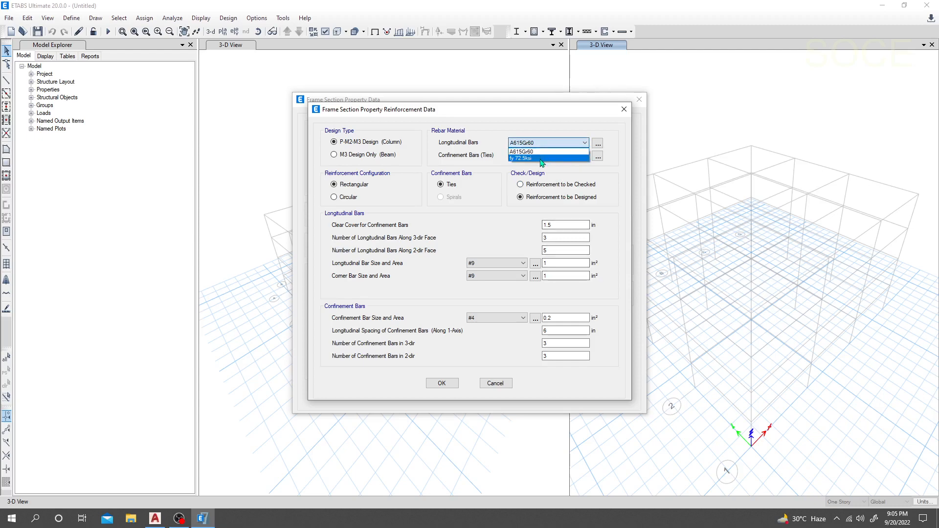
click(533, 153)
click(534, 155)
click(533, 166)
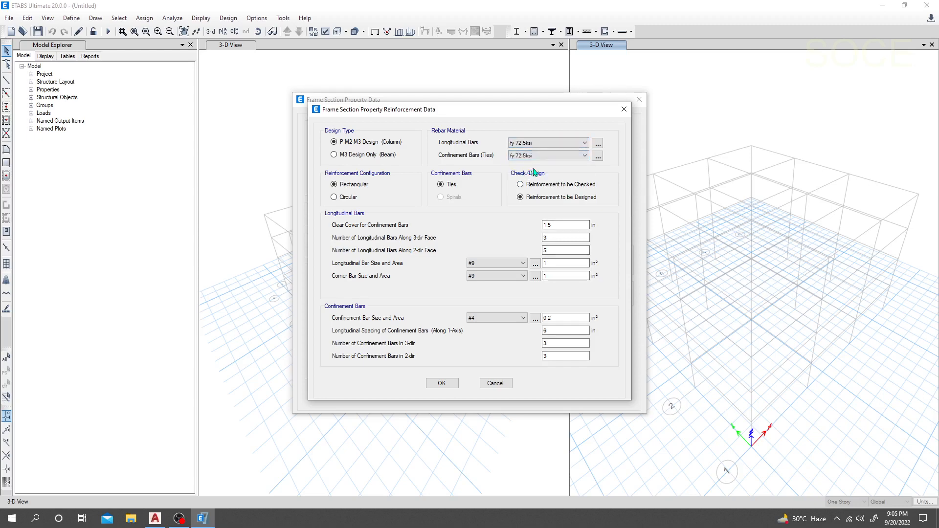
click(334, 154)
- Review the GB beam's top and bottom bar cover and its ductile-beam area overwrites, and accept the reinforcement data
drag(401, 185, 358, 185)
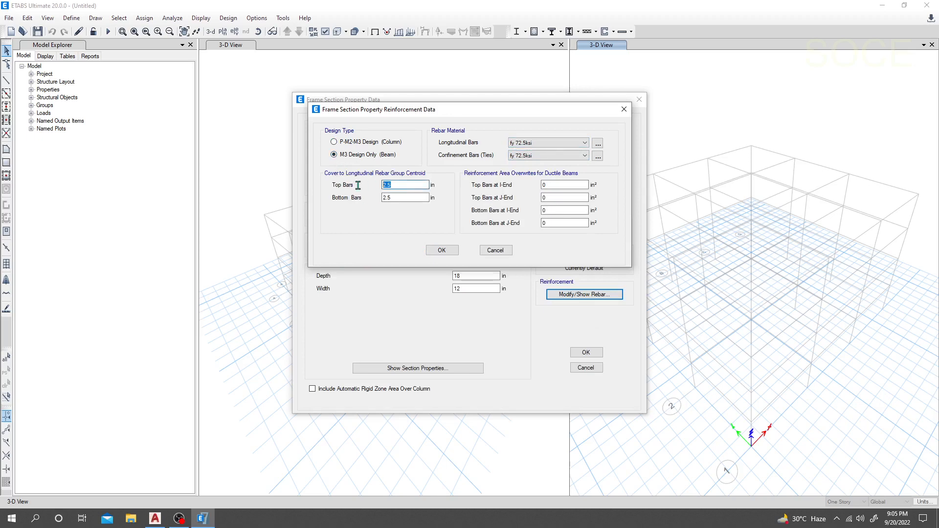
click(406, 187)
drag(402, 198, 350, 198)
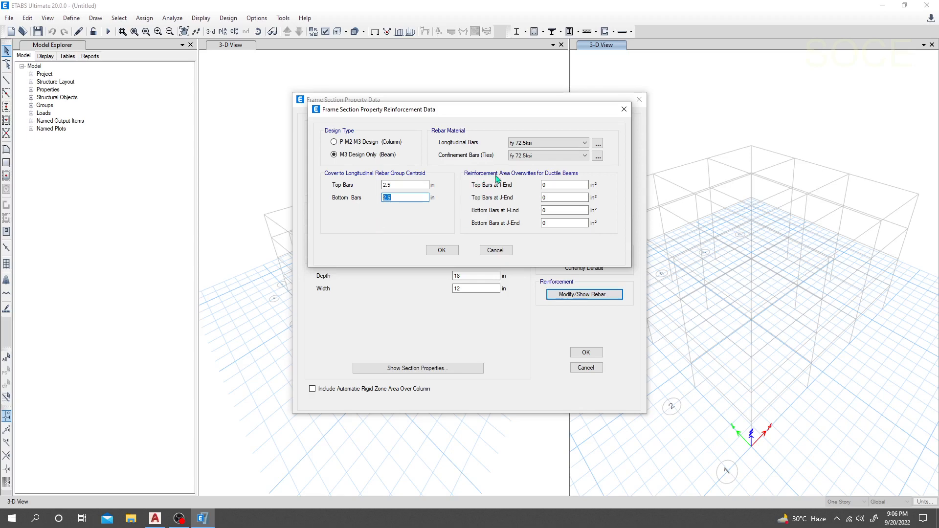
click(568, 185)
click(563, 198)
click(555, 211)
click(557, 223)
click(446, 250)
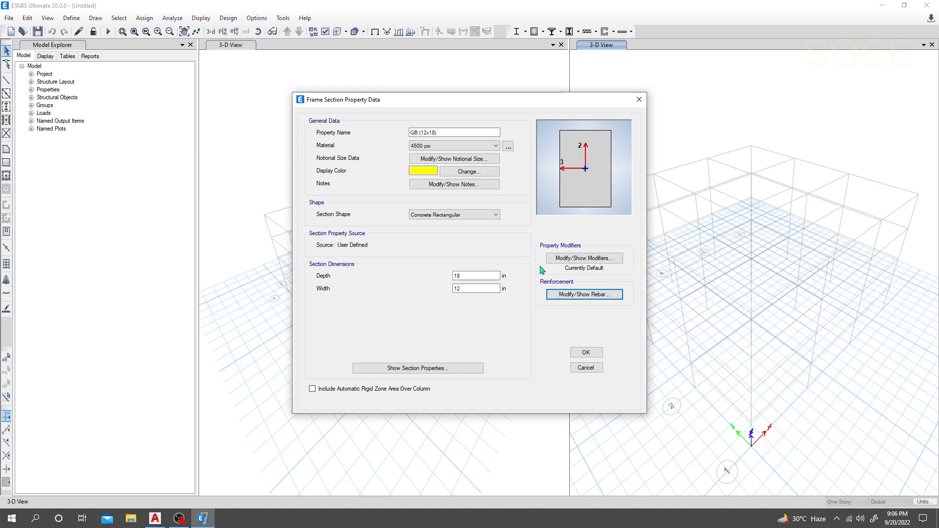
- Set the GB (12x18) beam's top and bottom bar cover to 3.5 in and confirm the section
click(582, 294)
click(388, 185)
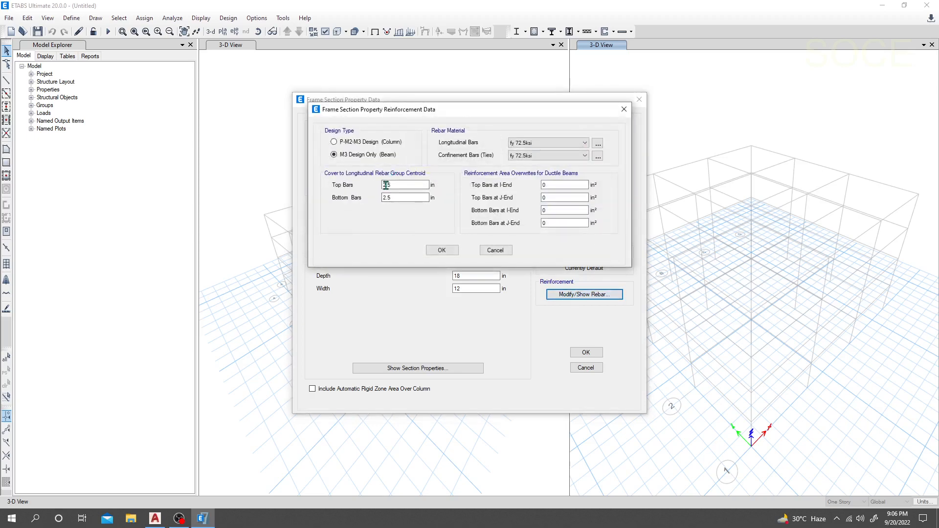
double_click(388, 185)
text(3)
key(Tab)
text(3.)
click(396, 183)
key(Tab)
click(400, 185)
click(400, 197)
click(400, 181)
click(398, 196)
click(441, 252)
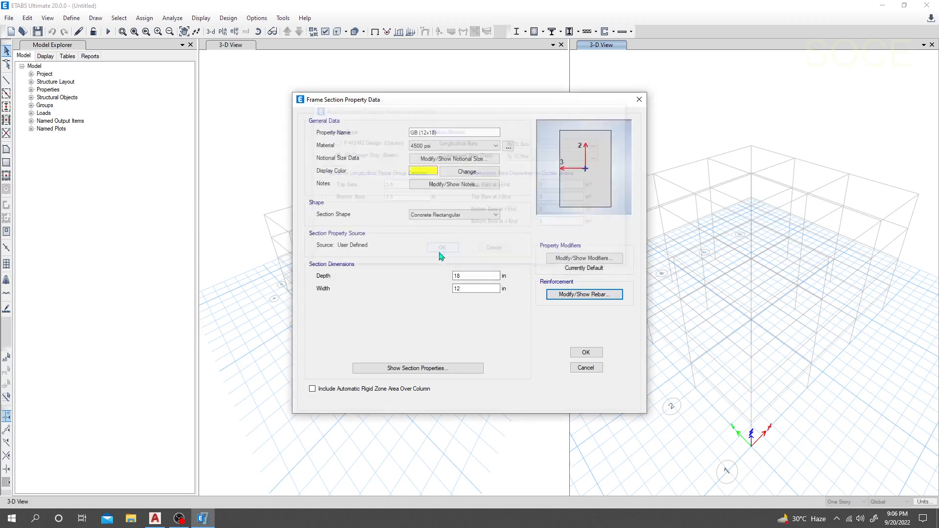
click(468, 276)
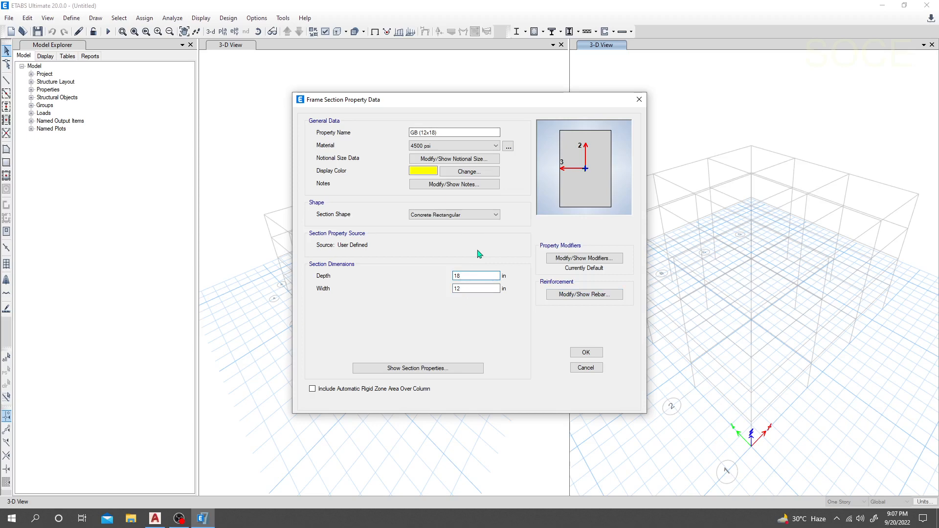
click(587, 351)
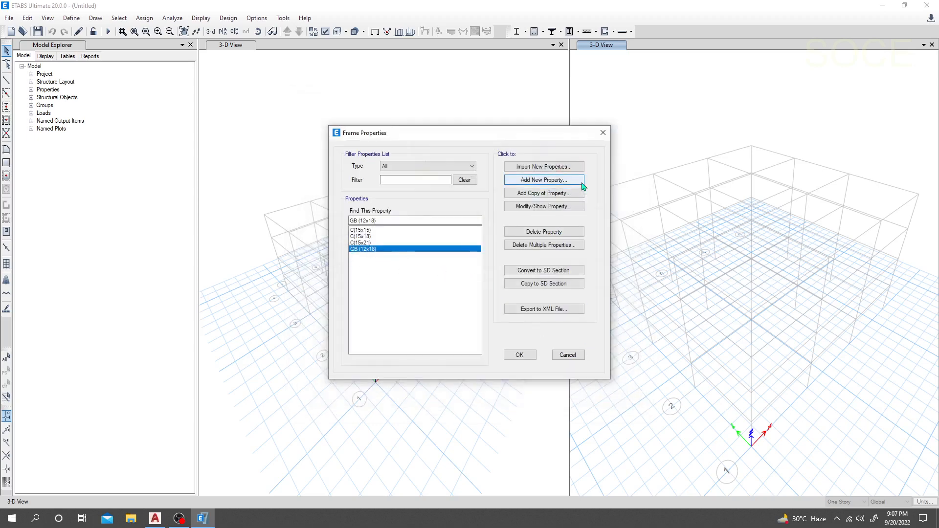
- Add a copy of the GB (12x18) section and name it FB(12x18), keeping its 18 in depth
click(550, 197)
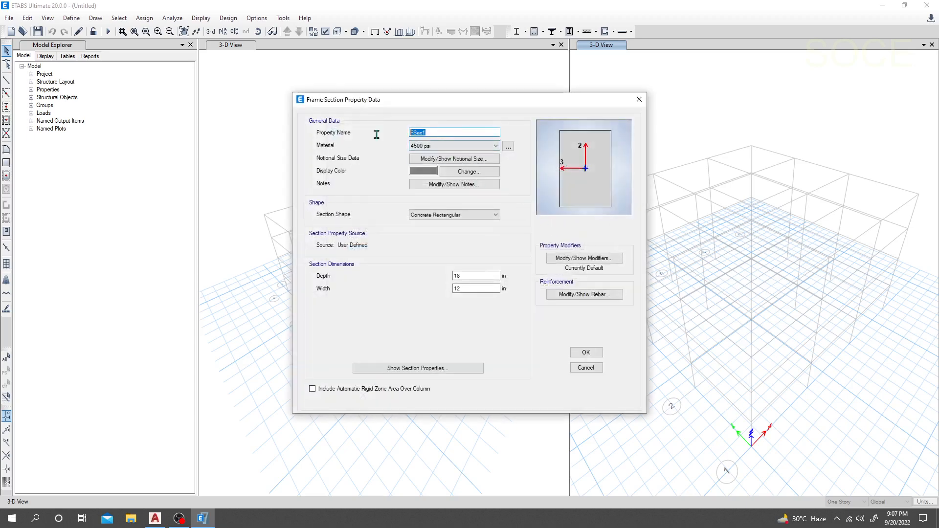
text(FB(12x18)
click(467, 274)
- Set the FB(12x18) beam's top bar cover to 2.5 in, edit the bottom bar cover too, and confirm the section after copying its name
click(598, 297)
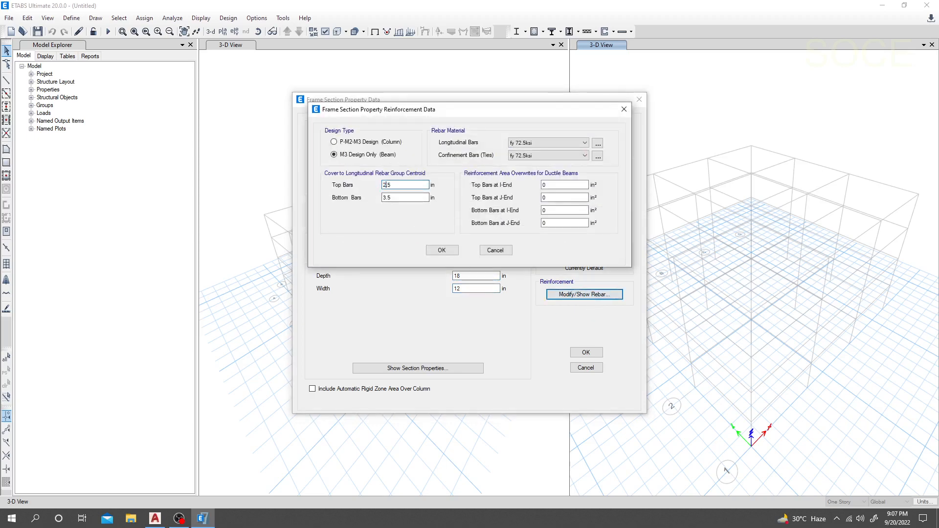
click(383, 198)
click(438, 251)
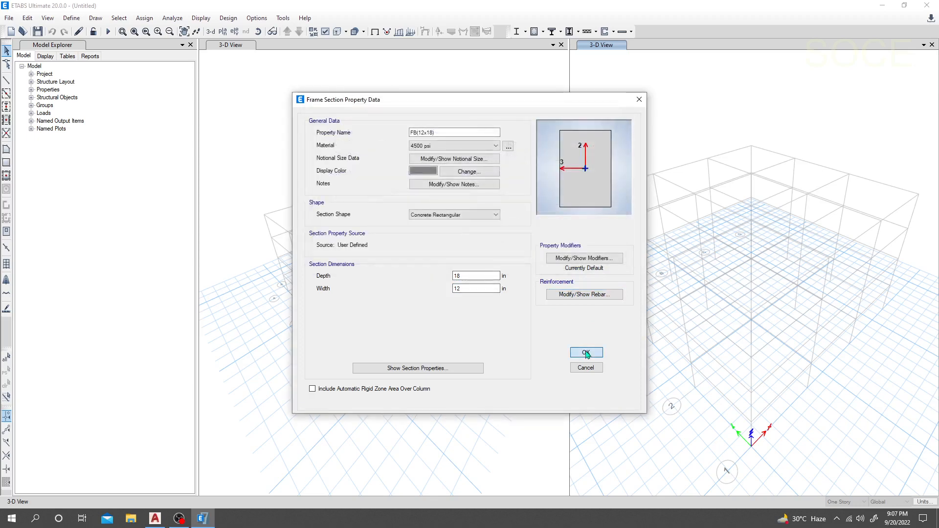
drag(440, 133, 346, 134)
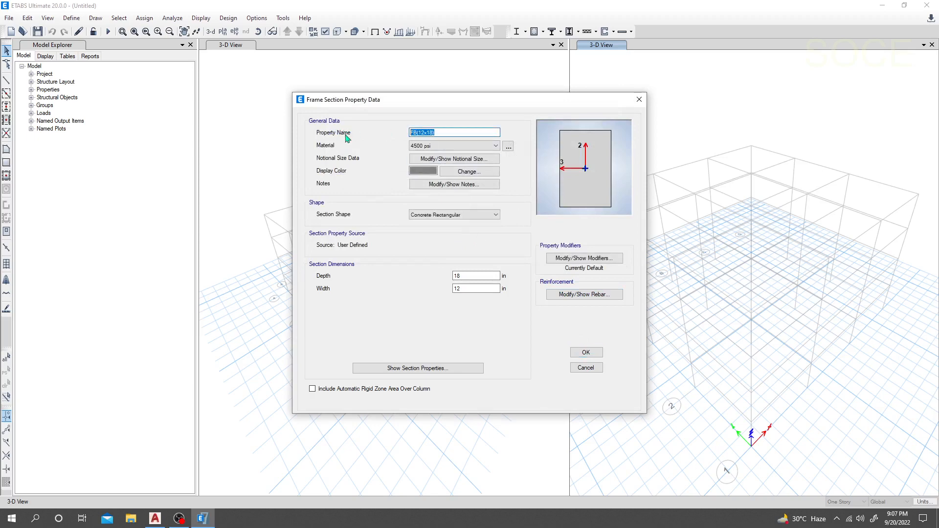
click(586, 352)
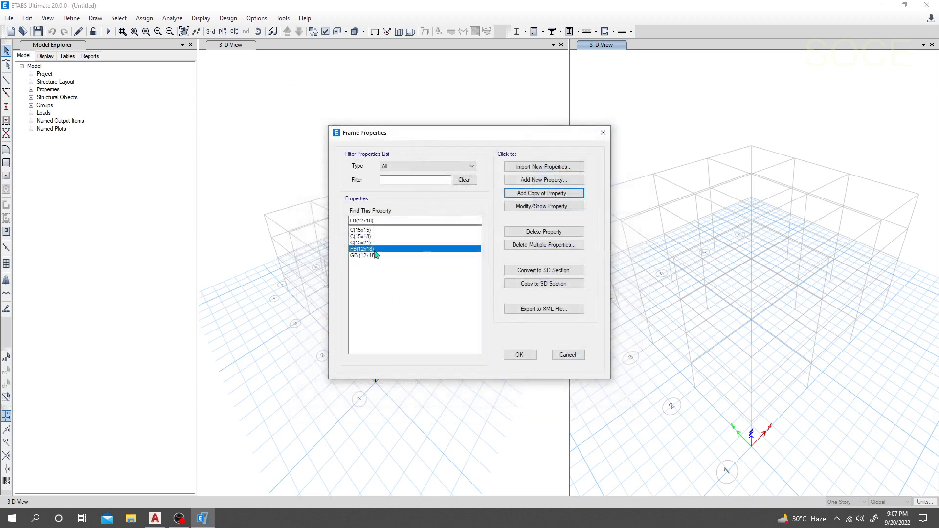
- Add a copy of the FB(12x18) section named FB(12x21), set its depth to 21 in, and confirm it
click(544, 194)
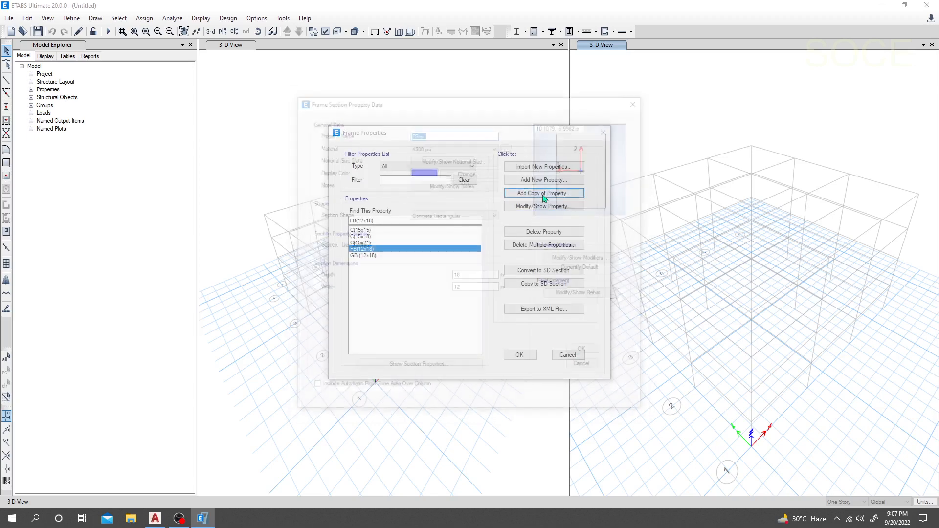
key(ctrl+v)
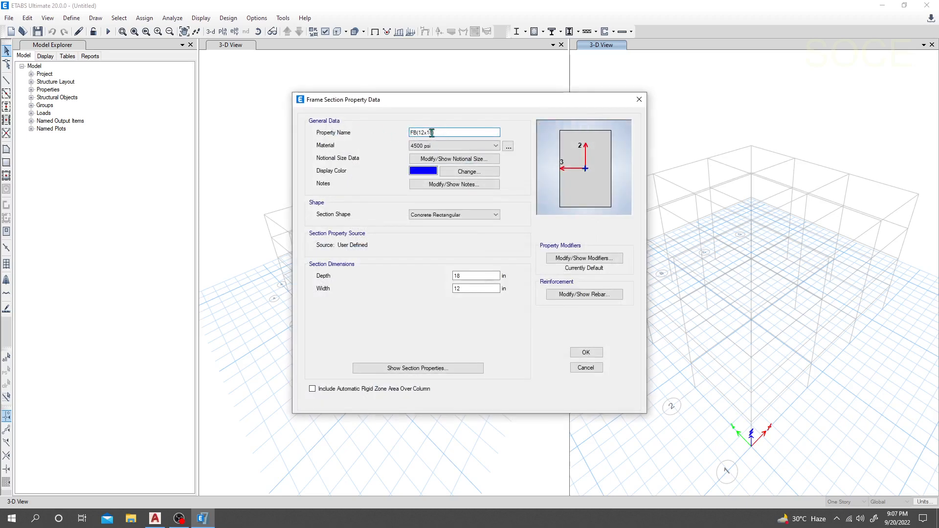
drag(432, 133, 429, 133)
text(2)
click(468, 277)
double_click(467, 277)
text(2)
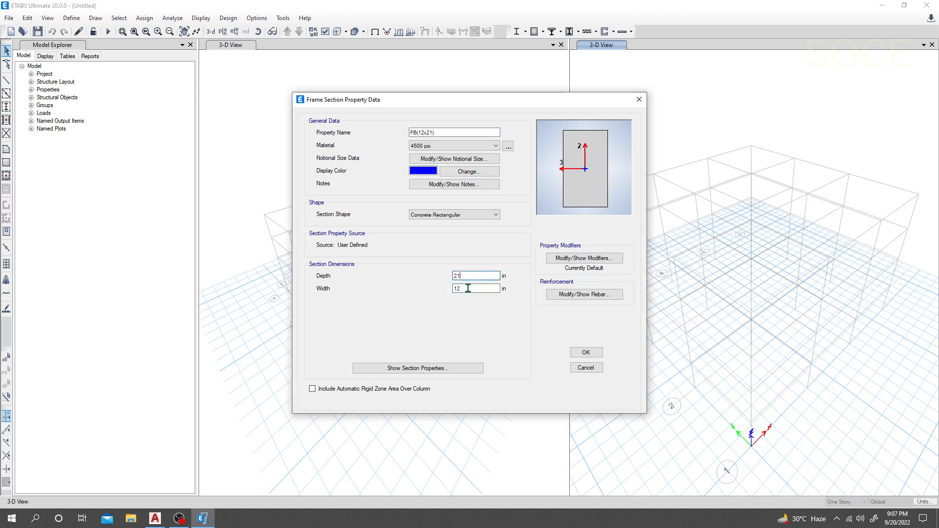
click(582, 353)
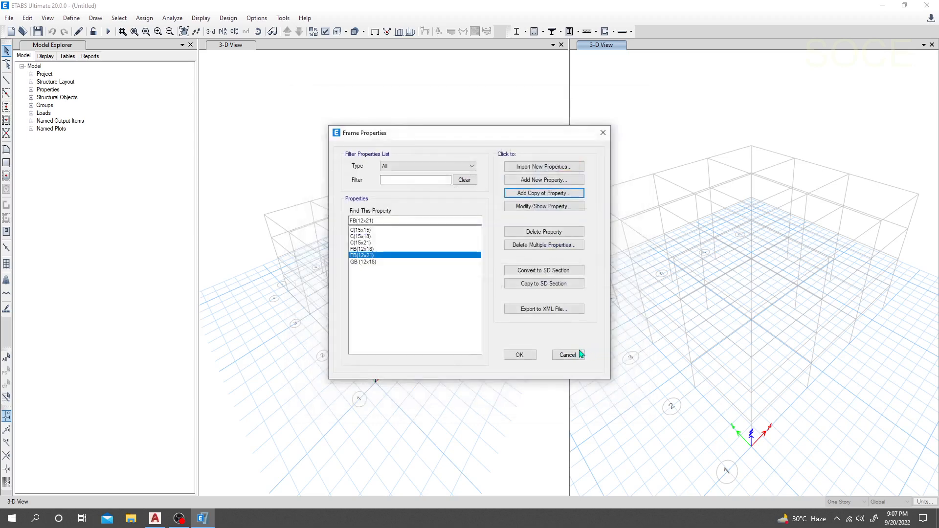
click(374, 250)
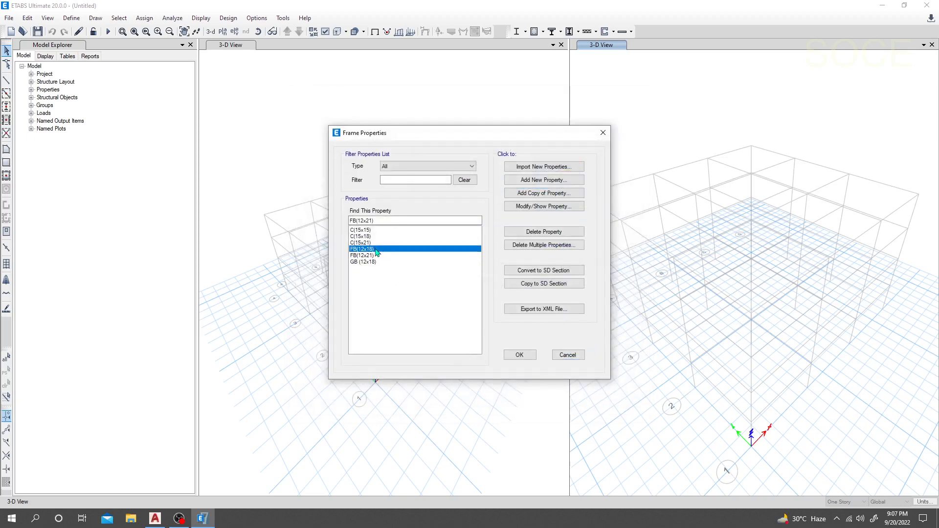
click(376, 255)
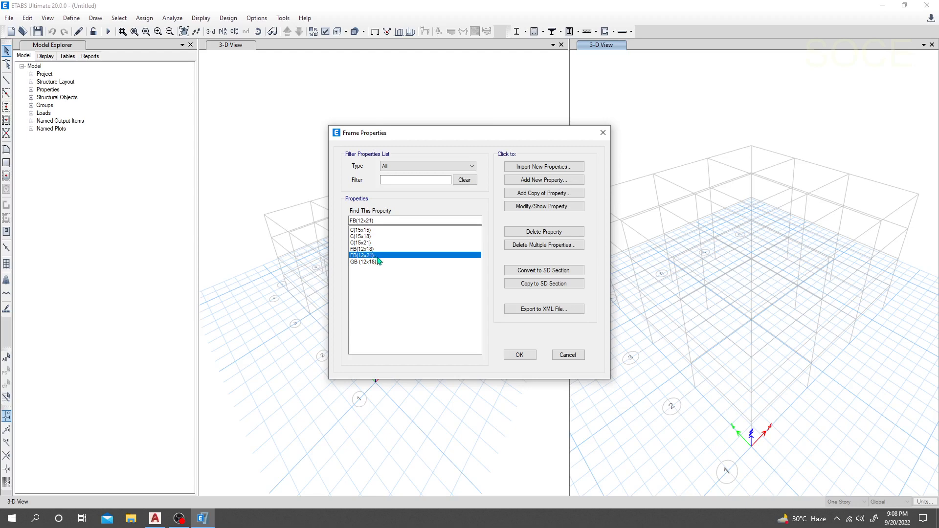
click(377, 251)
click(377, 255)
click(376, 250)
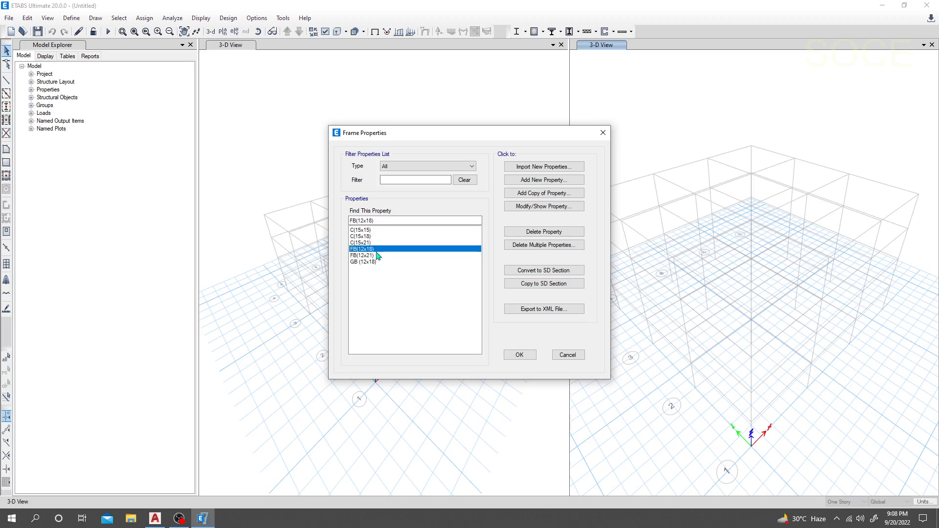
click(384, 256)
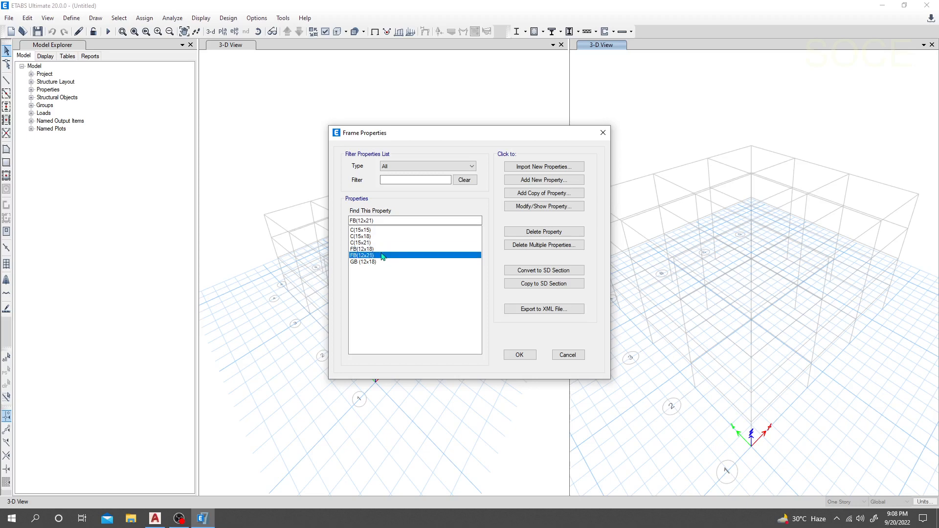
- Add a copy of the FB(12x18) section and change the prefix in its name from FB to SB
click(382, 249)
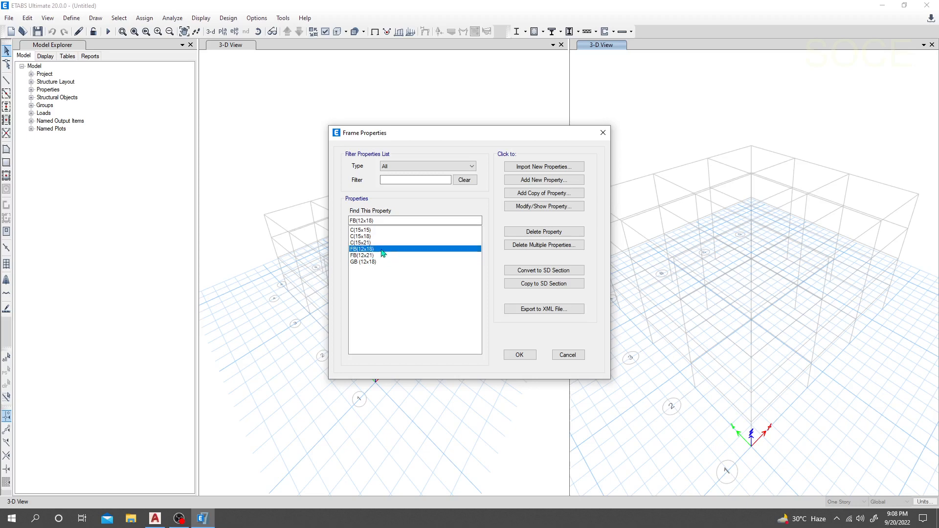
click(545, 197)
click(455, 134)
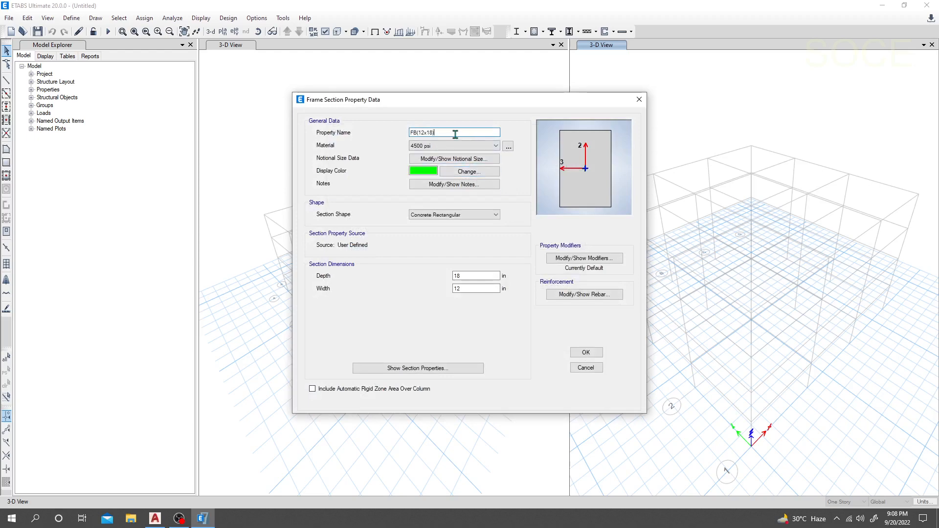
key(Left)
key(Left)
key(Left)
key(Left)
key(Left)
key(Left)
key(Left)
key(Left)
key(BackSpace)
text(S)
click(445, 134)
- Set the secondary beam section's depth to 15 in and width to 10 in, rename it SB(10x15), and confirm it
double_click(459, 276)
text(1)
key(Tab)
text(10)
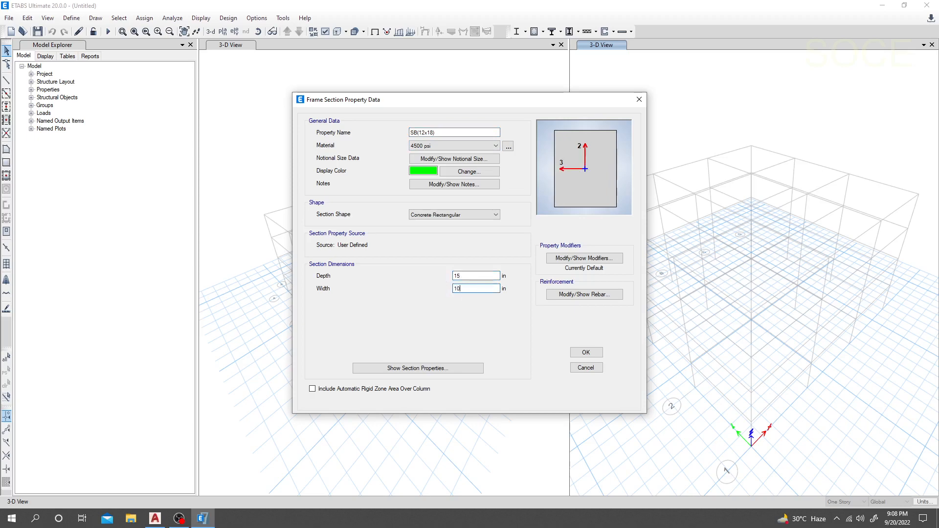
click(493, 275)
click(447, 131)
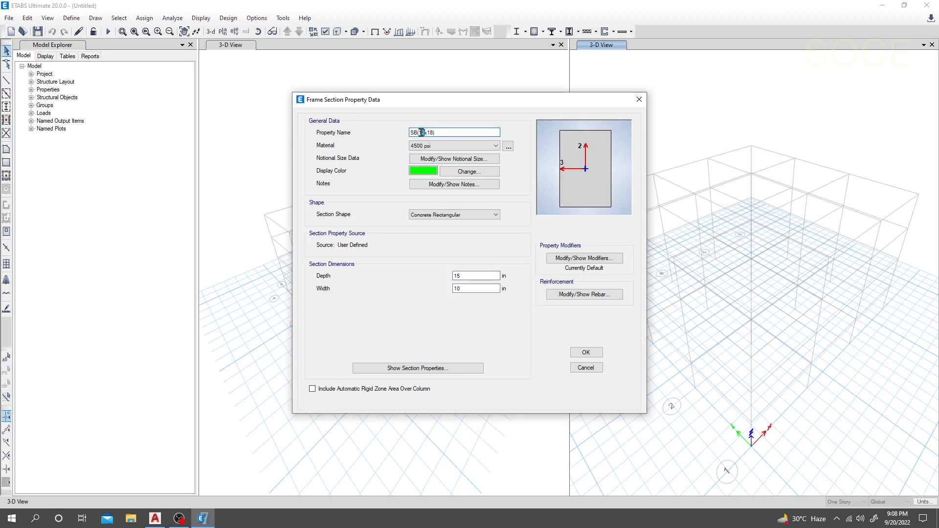
drag(421, 132, 420, 133)
text(15)
click(586, 353)
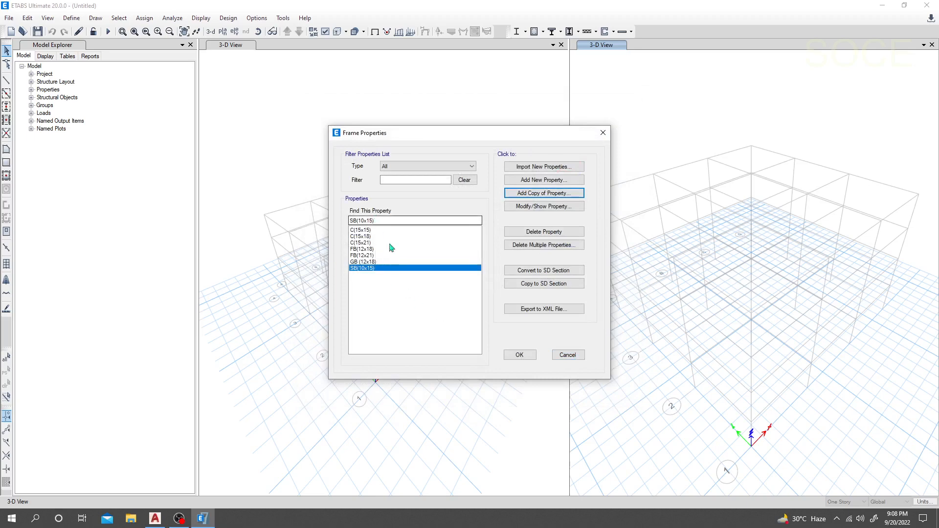
- Check the reinforcement data of the SB(10x15) section and accept the defined frame sections
double_click(382, 268)
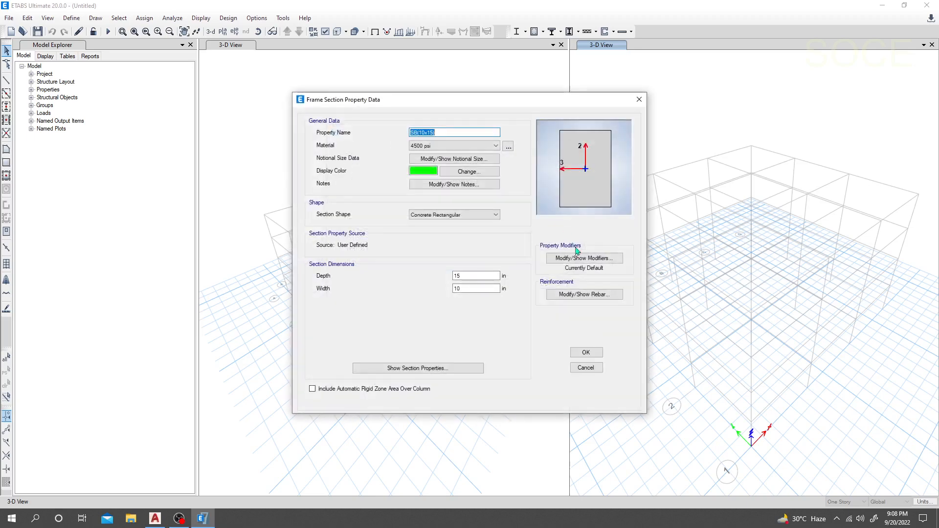
click(585, 295)
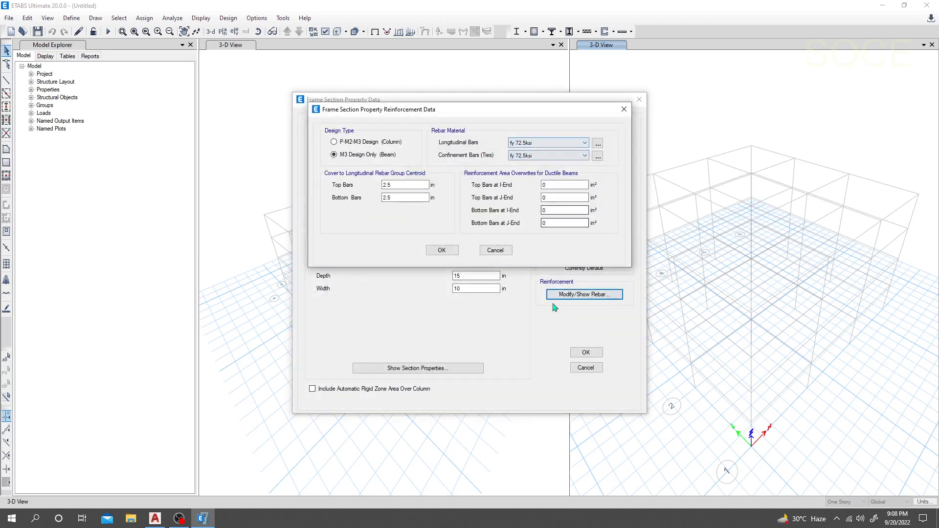
click(442, 250)
click(586, 352)
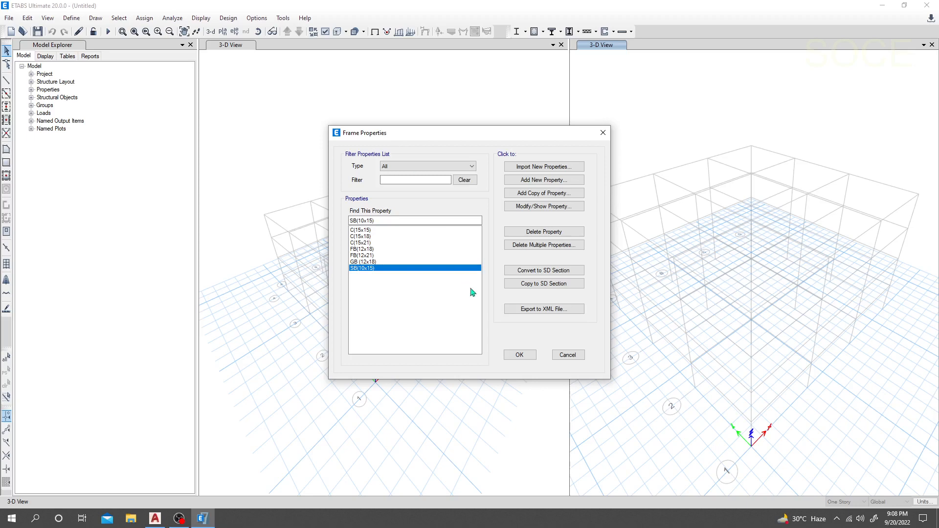
click(517, 355)
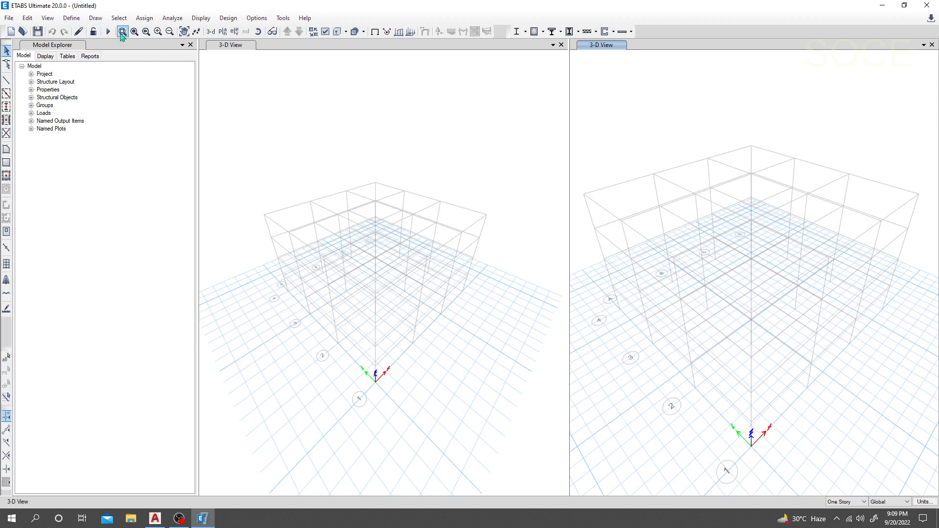
- Open the slab section definitions and delete the Plank1 slab property
click(68, 22)
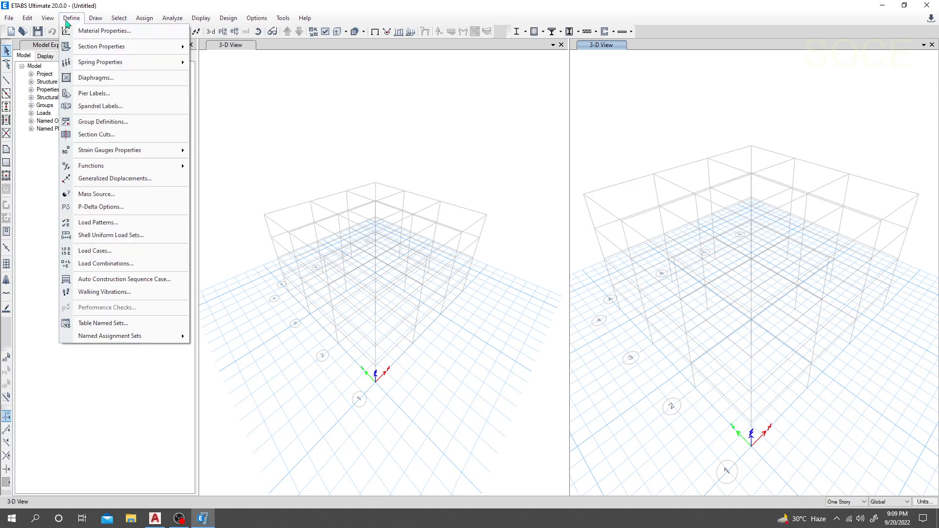
mouse_move(98, 46)
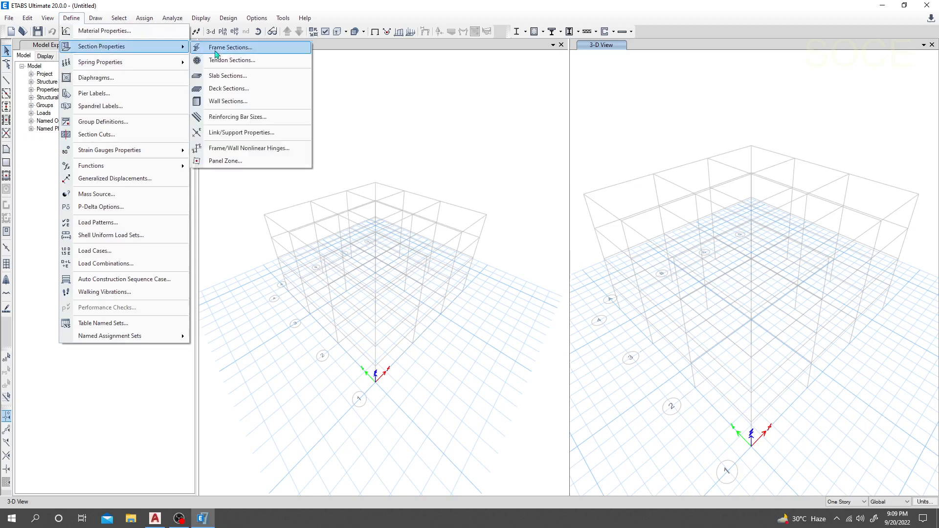
click(227, 77)
click(396, 228)
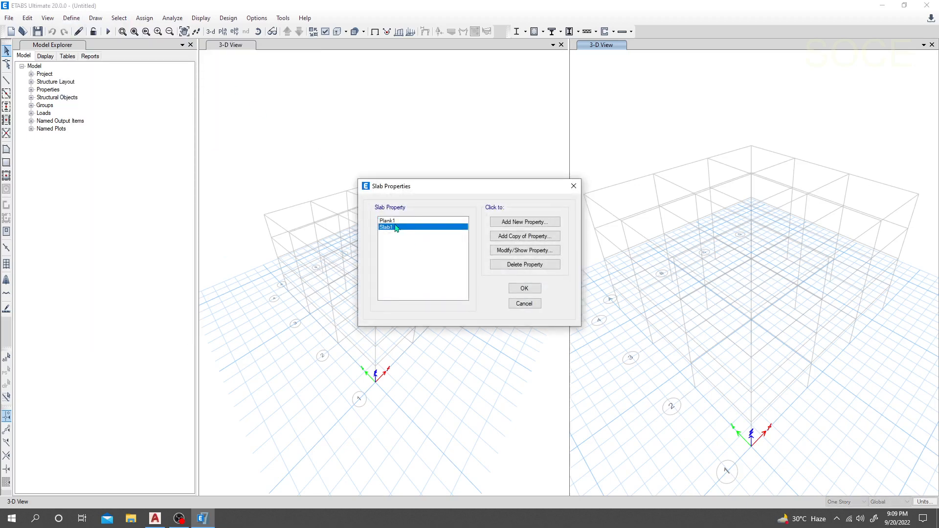
click(397, 221)
click(531, 264)
click(483, 294)
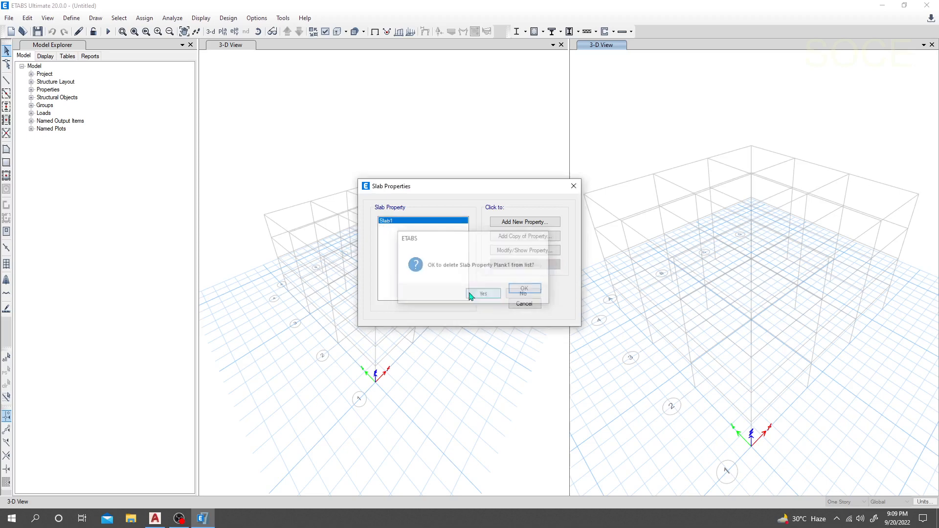
- Rename the Slab1 property Slab5in, assign it the 4500 psi material, and set its thickness to 5 in, keeping the Slab type
click(506, 253)
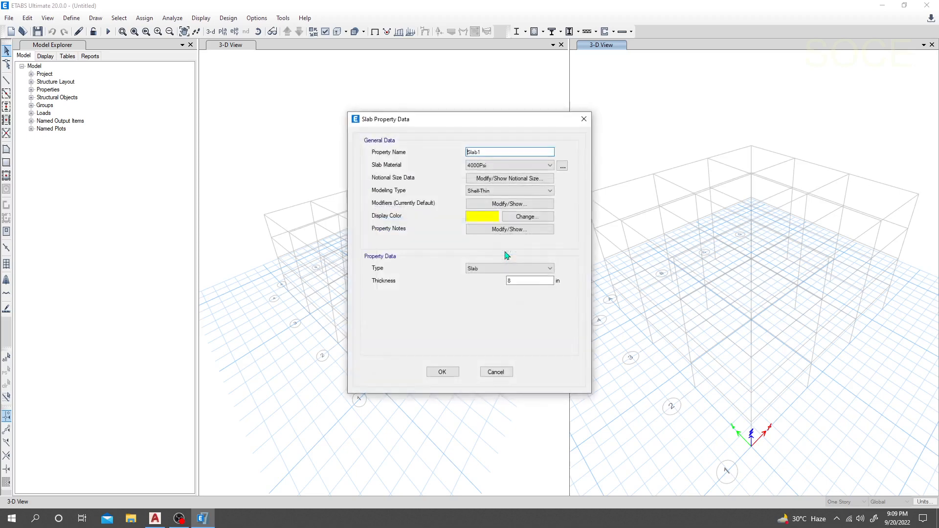
drag(478, 152, 508, 152)
text(5in)
click(499, 165)
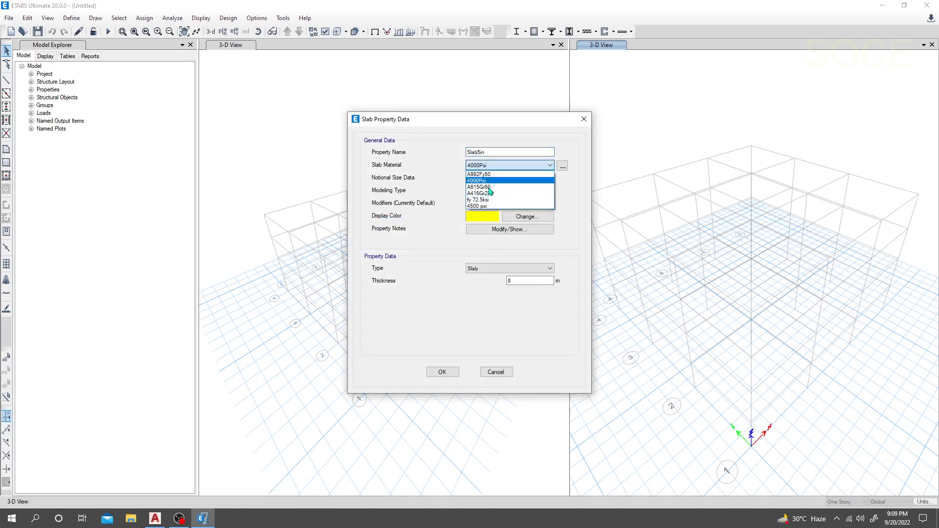
click(485, 205)
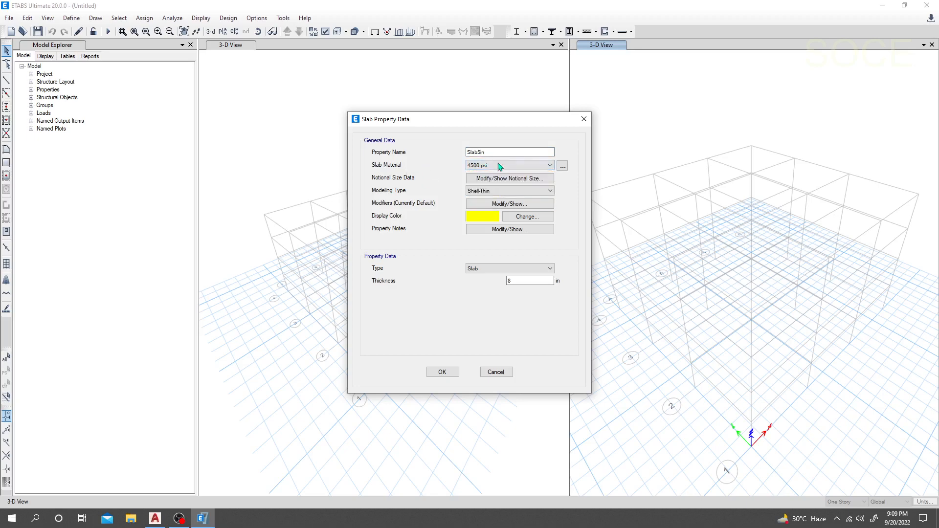
click(484, 268)
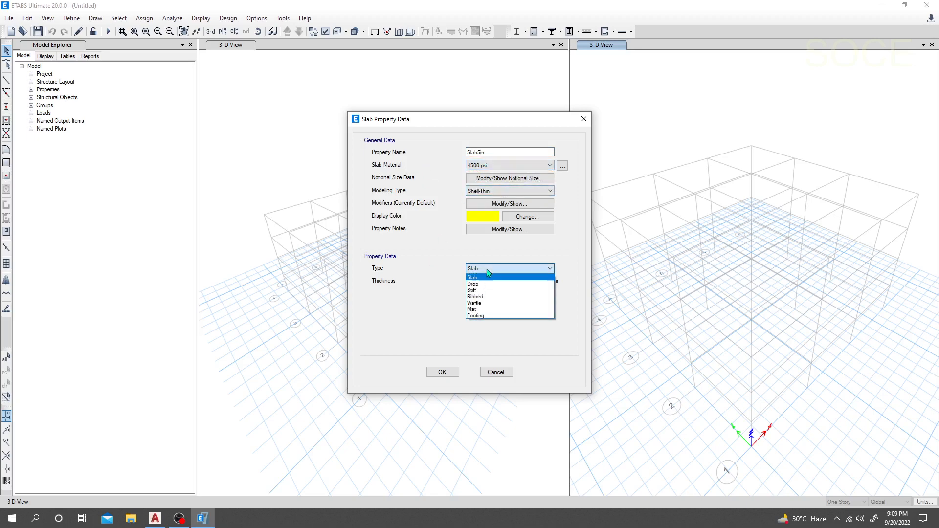
click(486, 271)
double_click(537, 281)
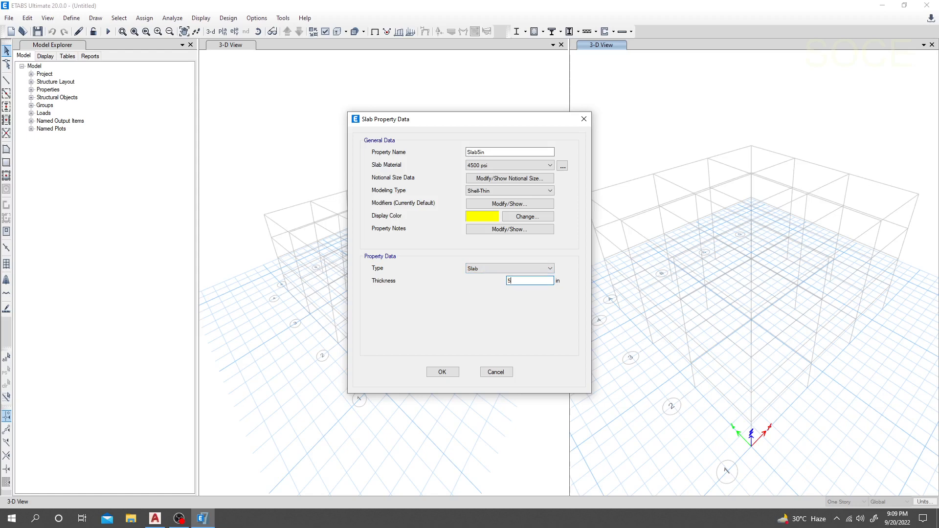
click(442, 372)
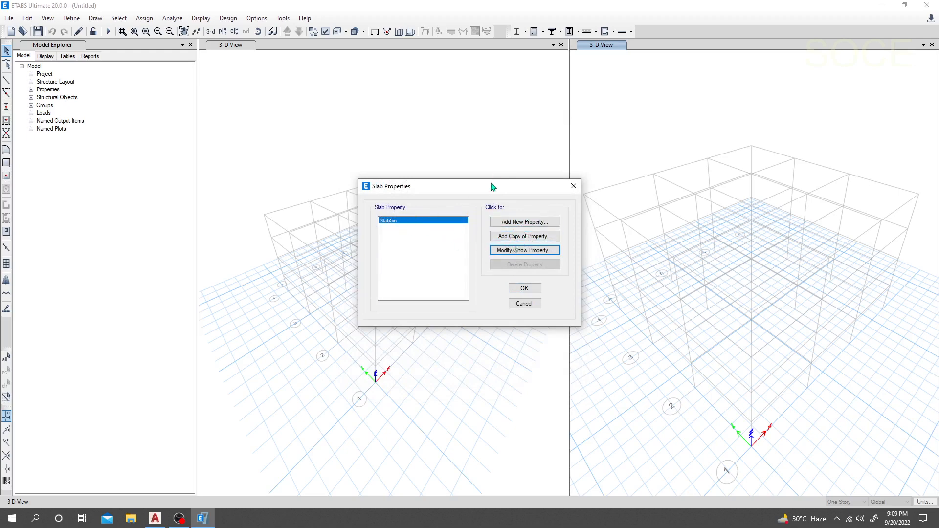
- Add a copy of the Slab5in property named SS6in with a thickness of 6 in, and accept the slab properties
click(525, 239)
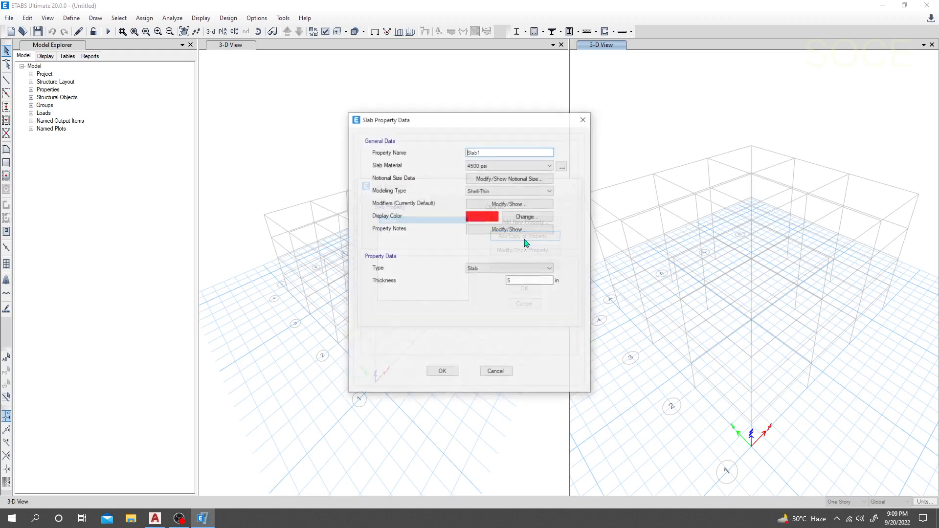
double_click(491, 152)
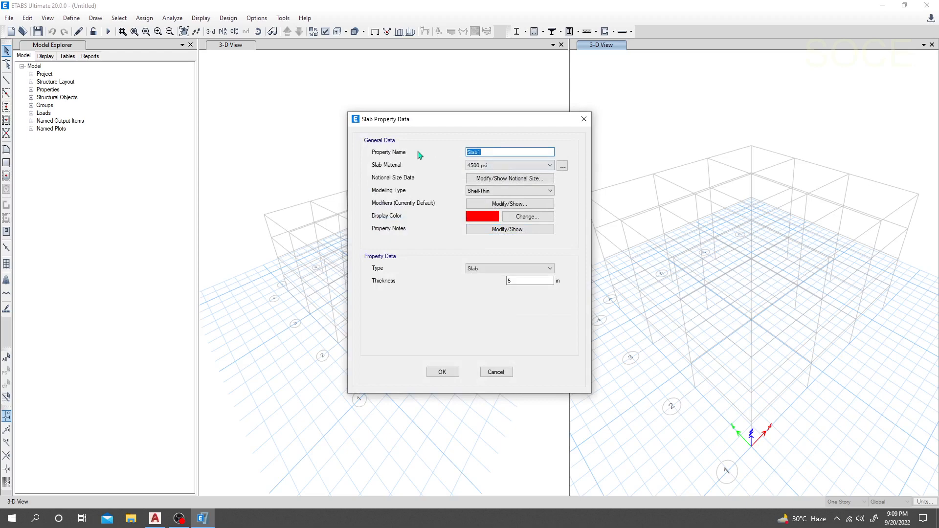
text(SS6i)
double_click(509, 280)
text(16)
key(BackSpace)
key(BackSpace)
text(6)
click(454, 370)
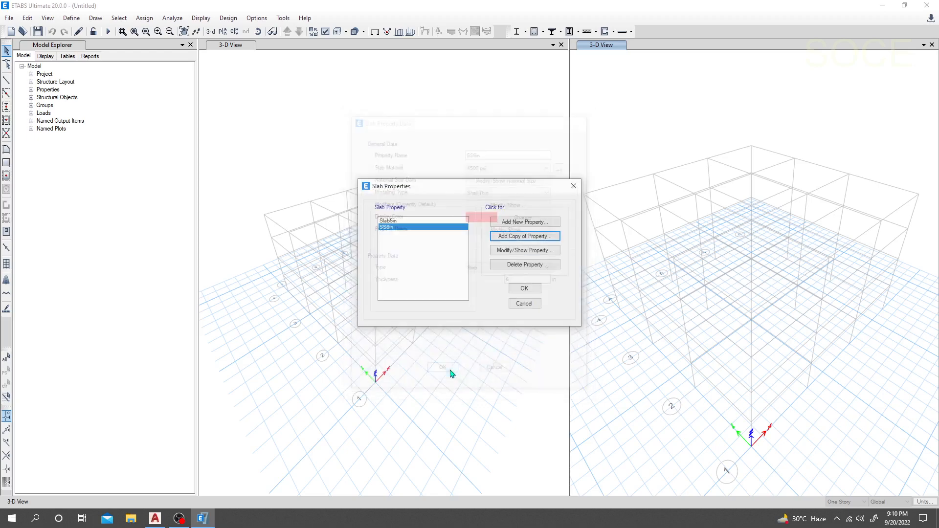
click(525, 288)
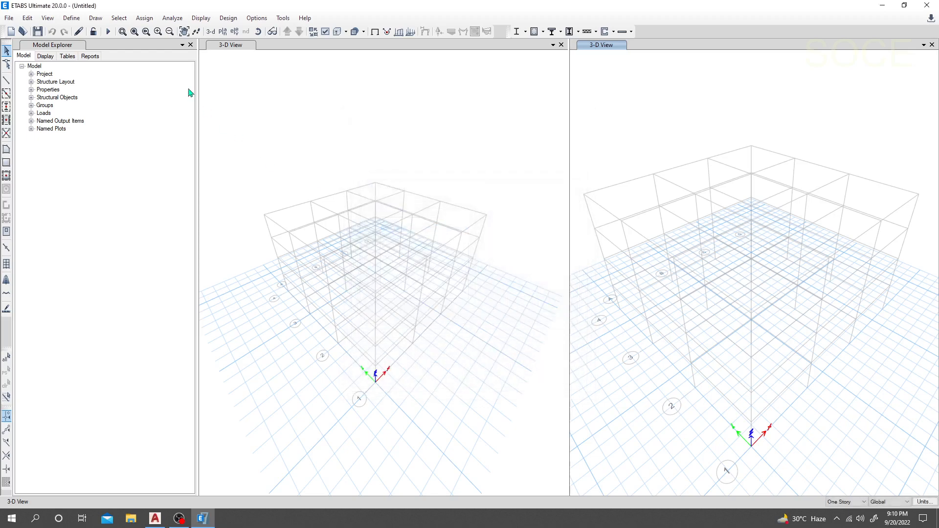
- Clear all bars from the reinforcing bar sizes and add the common SI rebar set
click(73, 20)
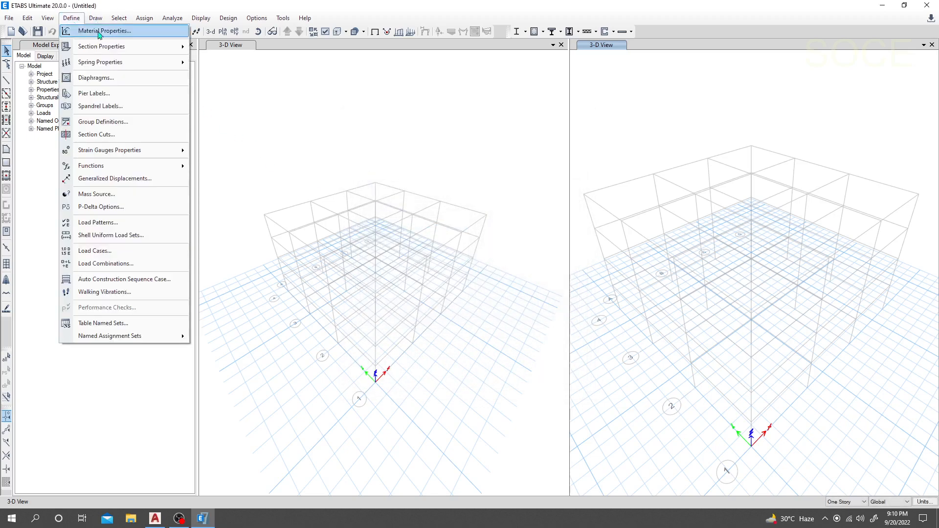
mouse_move(113, 50)
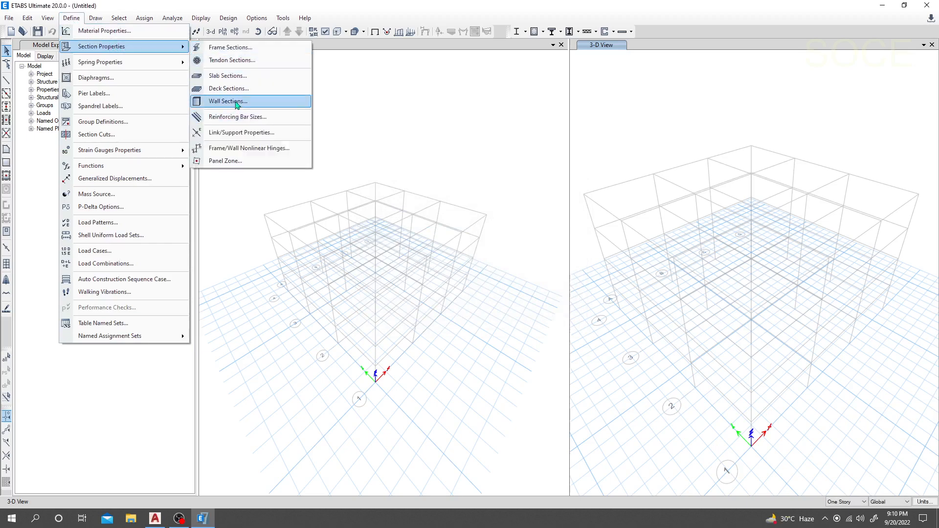
click(256, 119)
scroll(375, 252, down, 1)
scroll(375, 265, up, 1)
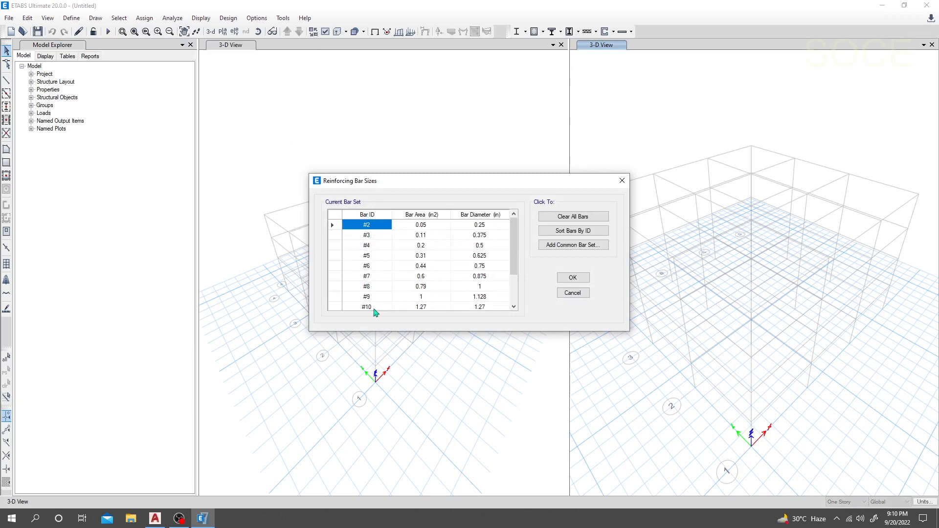
click(566, 218)
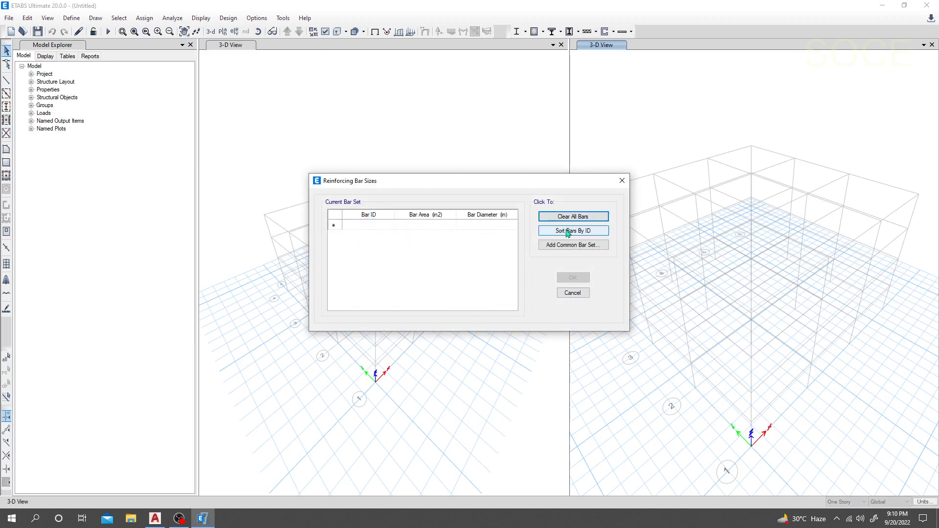
click(570, 245)
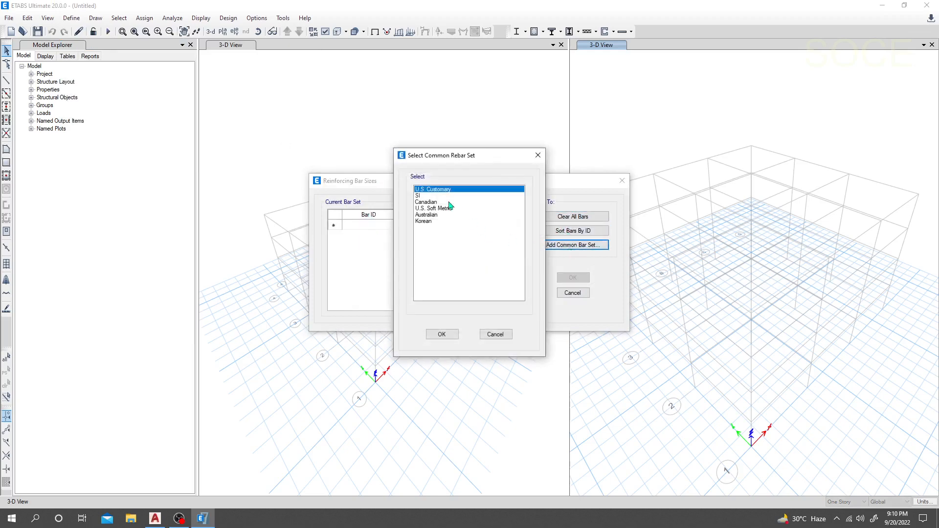
click(432, 196)
click(442, 334)
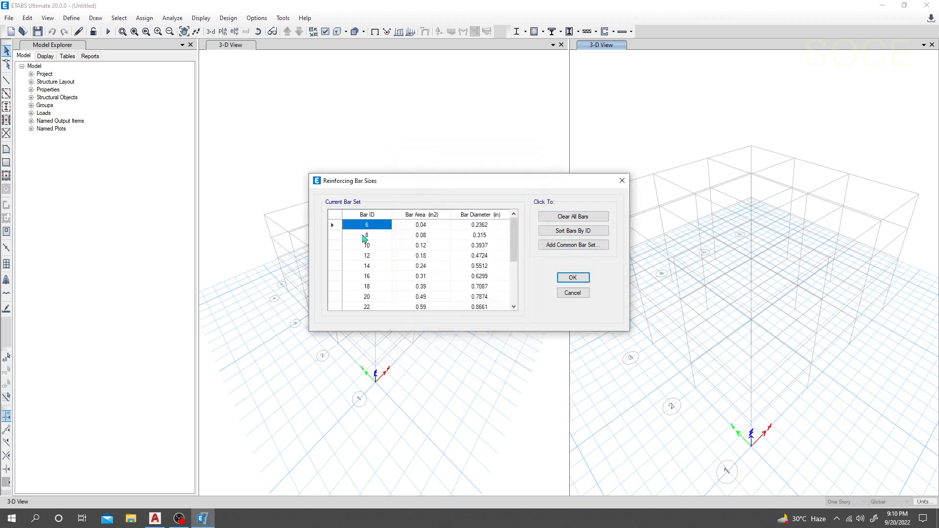
- Look over the SI bar sizes, including the 10, 12, 16 and 22 bars, and accept the bar set
scroll(365, 257, down, 2)
scroll(365, 256, up, 2)
click(369, 246)
click(369, 256)
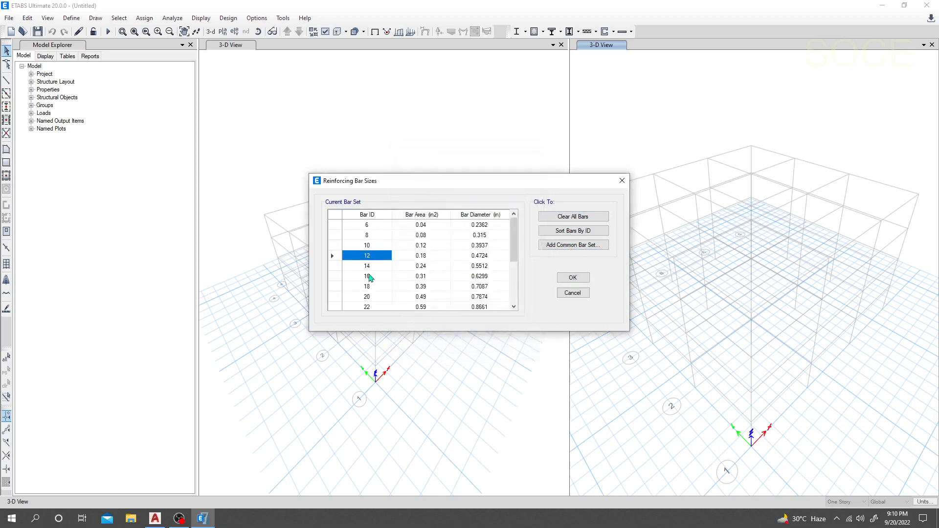
click(369, 277)
click(367, 306)
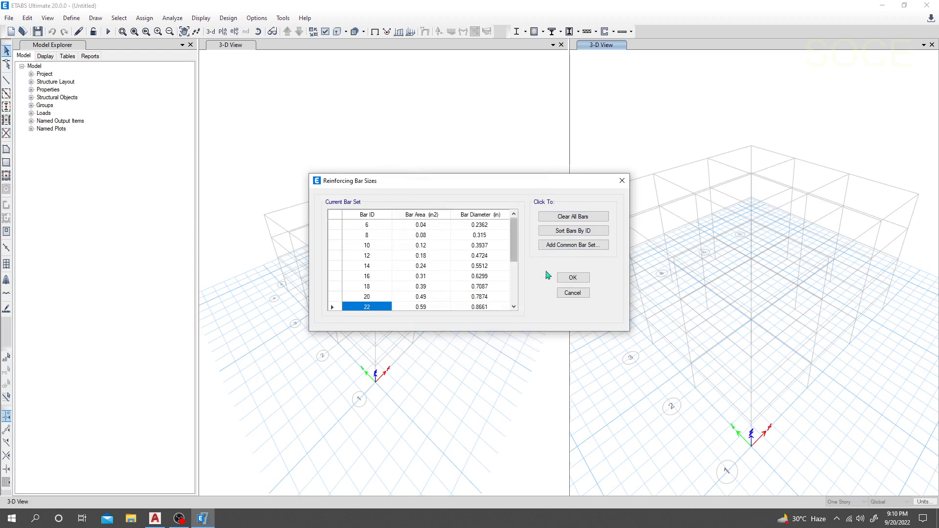
click(572, 277)
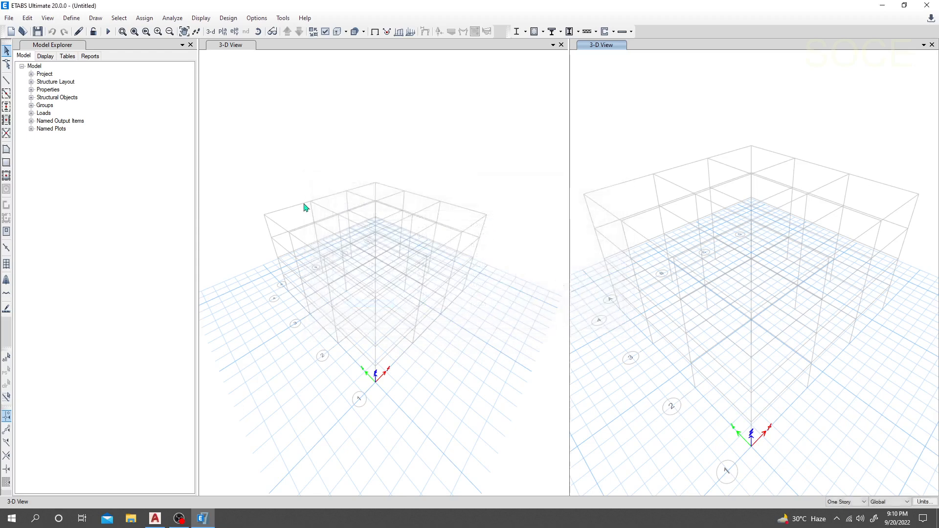
- Open the load pattern definitions and check the default Dead and Live patterns with their self weight multipliers
click(72, 18)
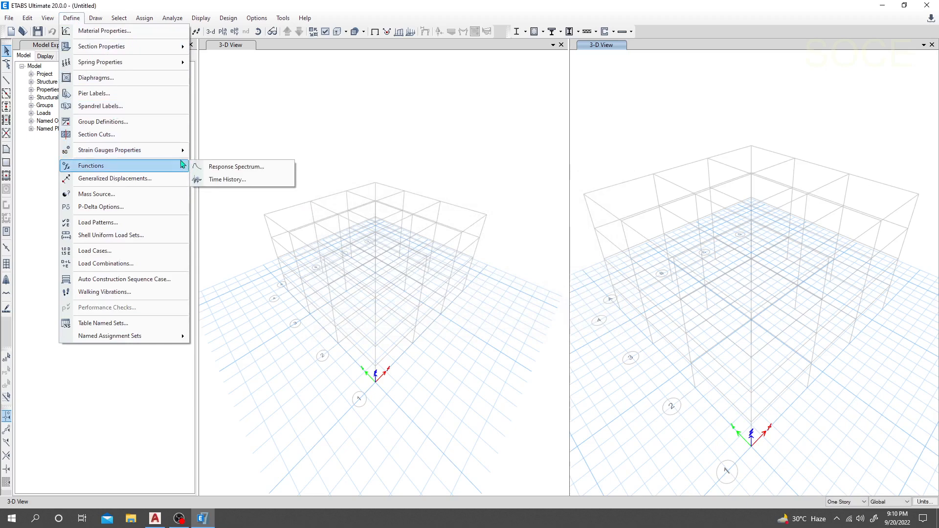
mouse_move(142, 47)
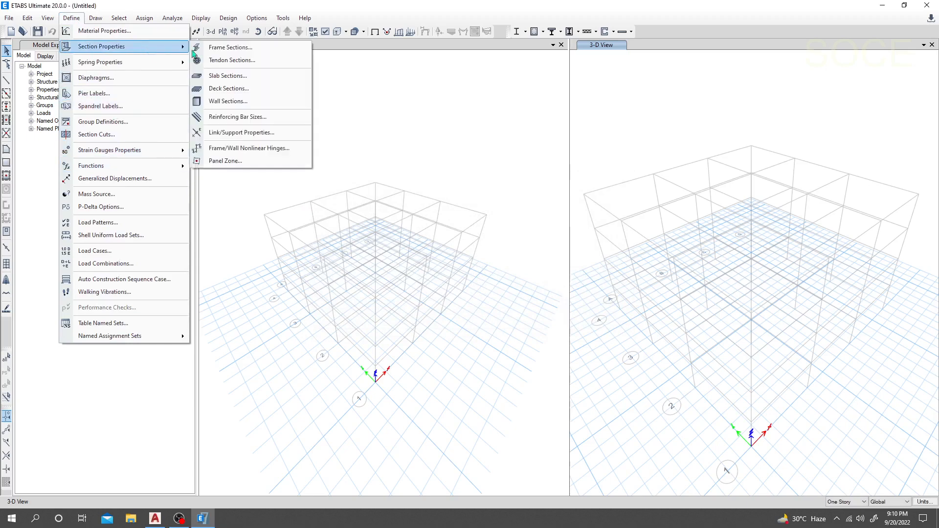
mouse_move(122, 67)
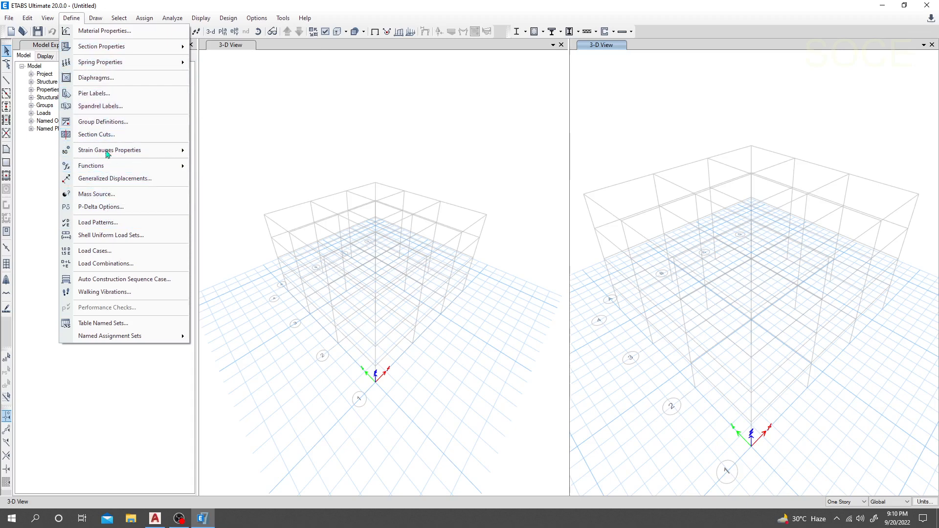
click(105, 226)
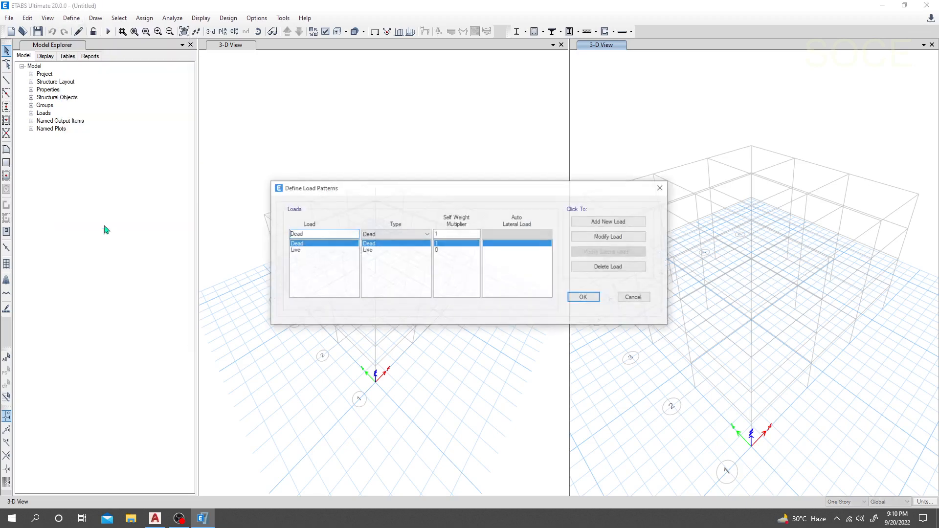
drag(423, 190, 374, 187)
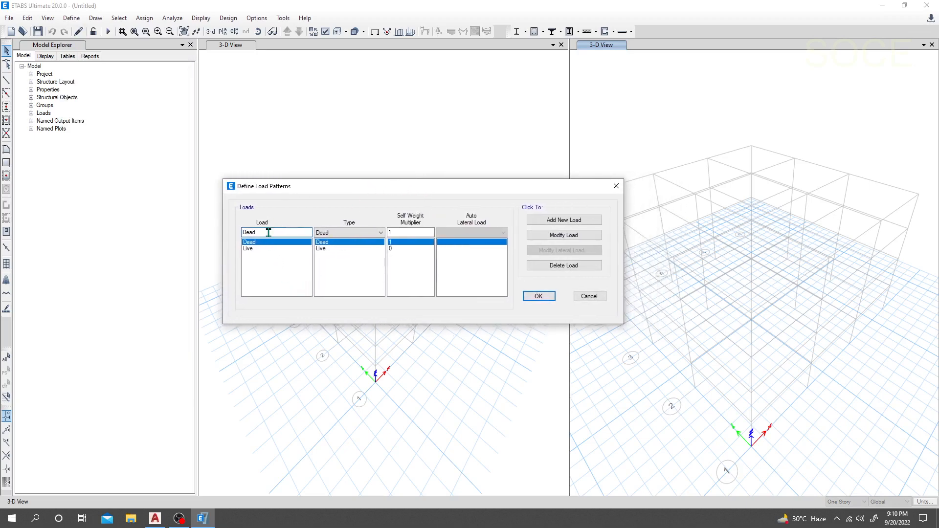
drag(270, 233, 211, 238)
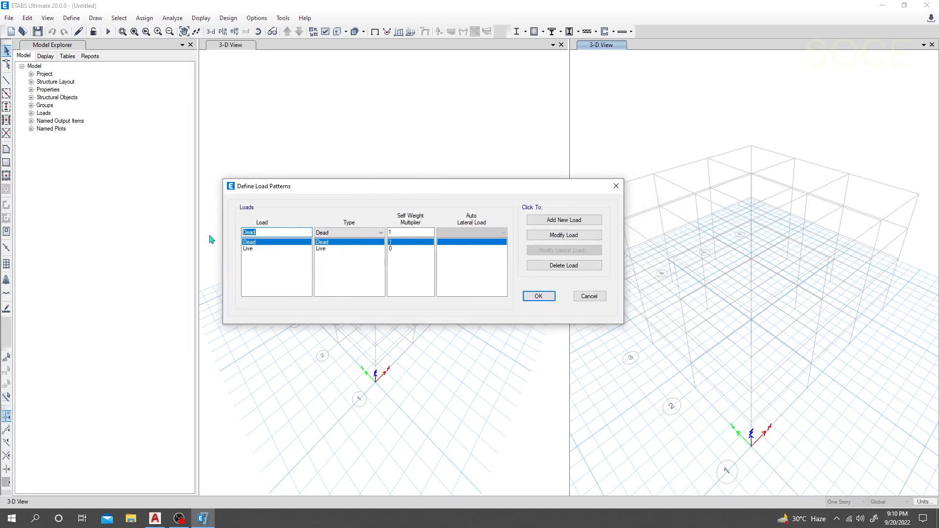
click(393, 245)
click(251, 254)
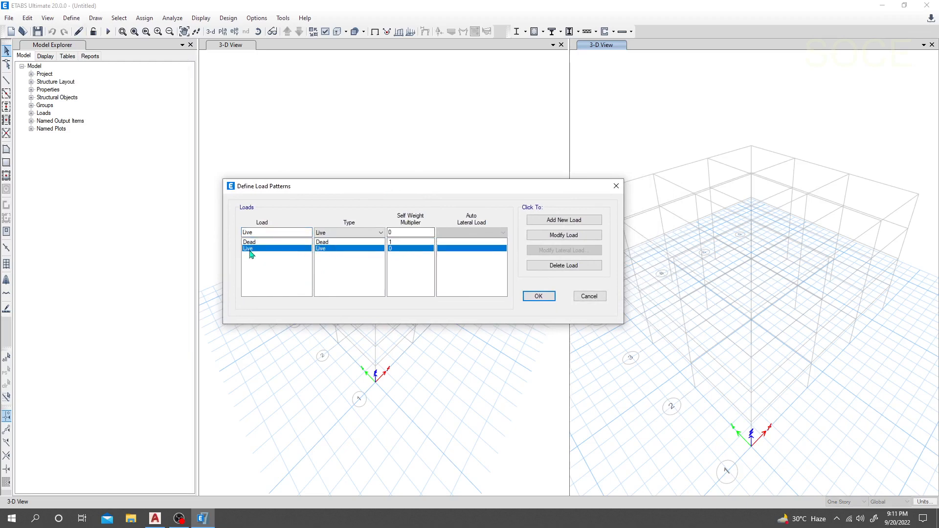
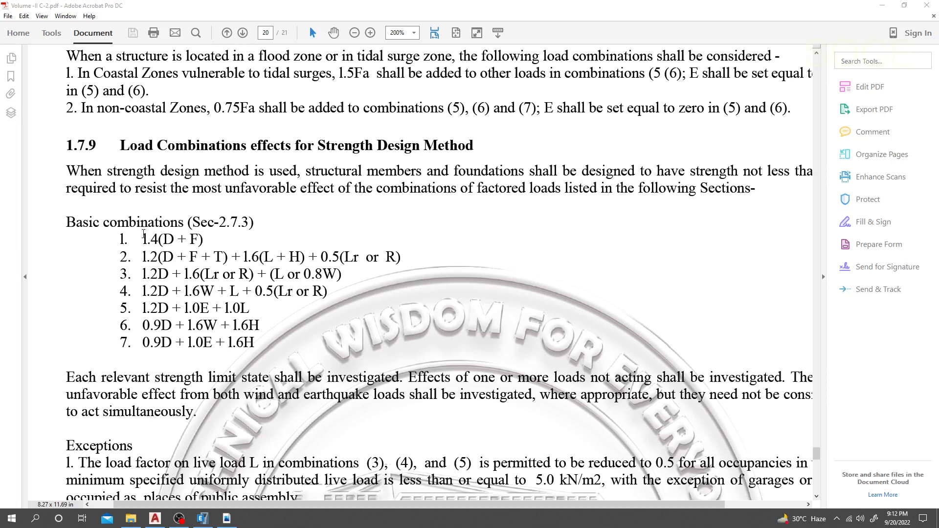
- In the Volume -II C-2.pdf document, examine the basic load combinations for the strength design method in section 1.7.9
drag(143, 235, 121, 240)
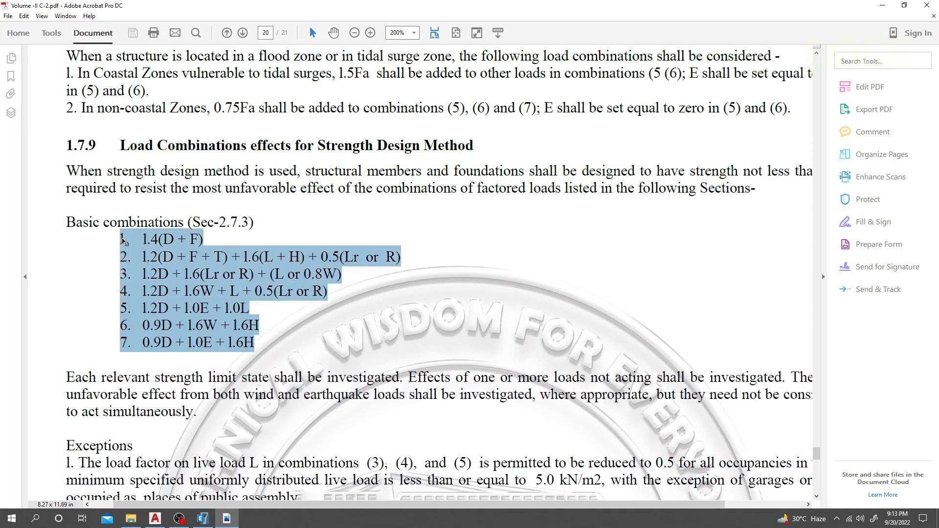
click(136, 241)
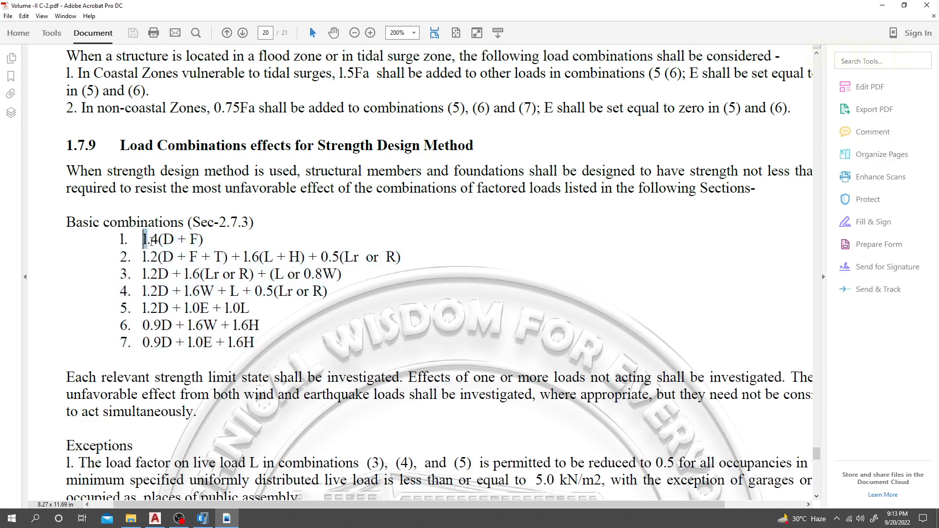
drag(143, 239, 96, 377)
click(238, 326)
drag(121, 242, 255, 342)
click(193, 296)
drag(143, 238, 256, 347)
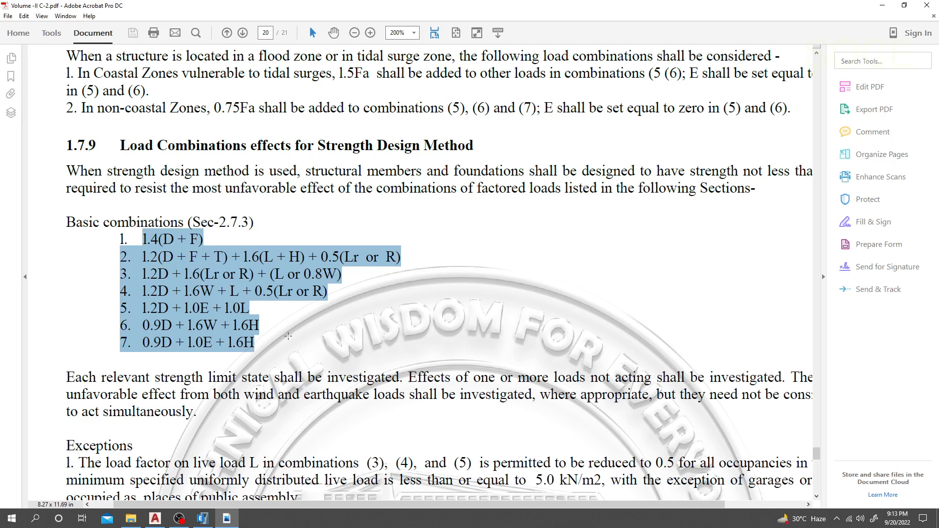
- Examine the two equations for the seismic load effect E in the earthquake load effects section 1.7.6.2
scroll(288, 336, up, 10)
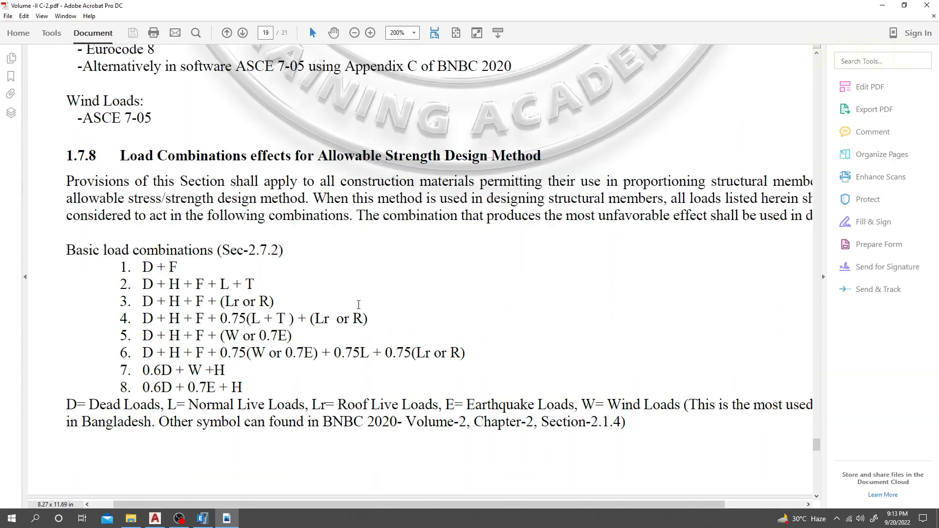
scroll(359, 304, up, 10)
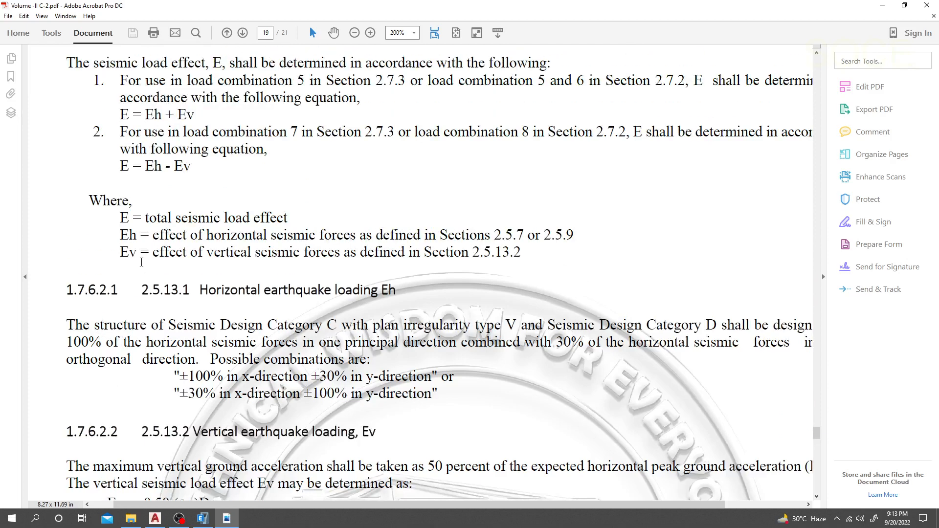
scroll(169, 225, up, 3)
drag(121, 209, 195, 209)
drag(125, 260, 192, 260)
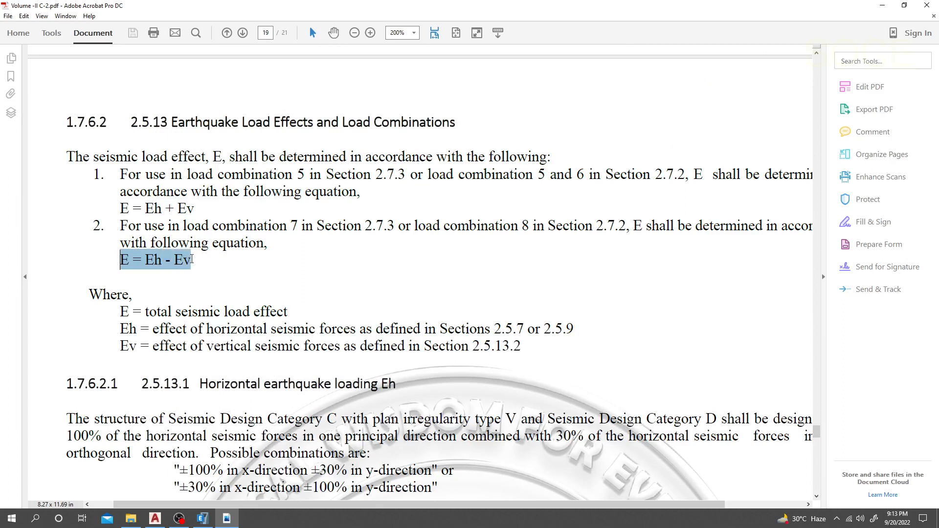
click(132, 251)
drag(119, 216, 195, 210)
click(136, 212)
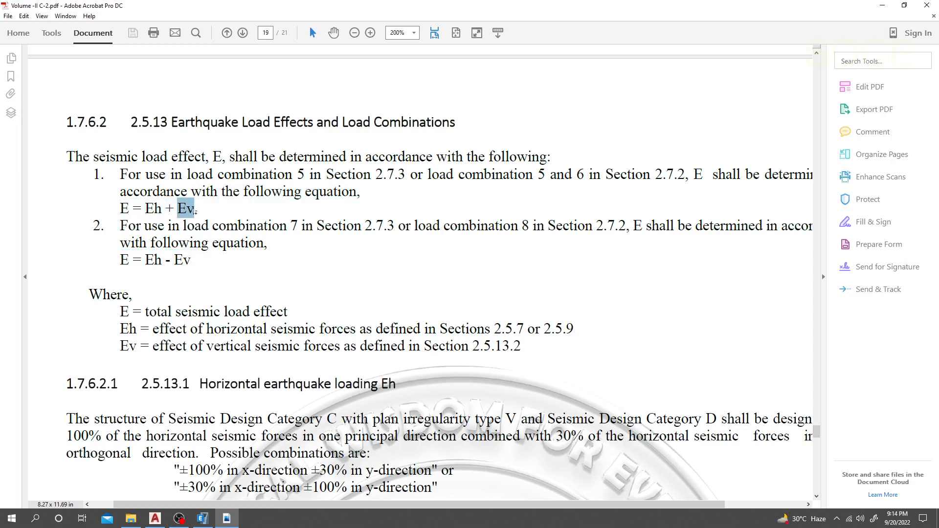
click(194, 210)
- Read the provisions for horizontal earthquake loading Eh and vertical earthquake loading Ev
scroll(174, 218, down, 3)
scroll(174, 219, down, 5)
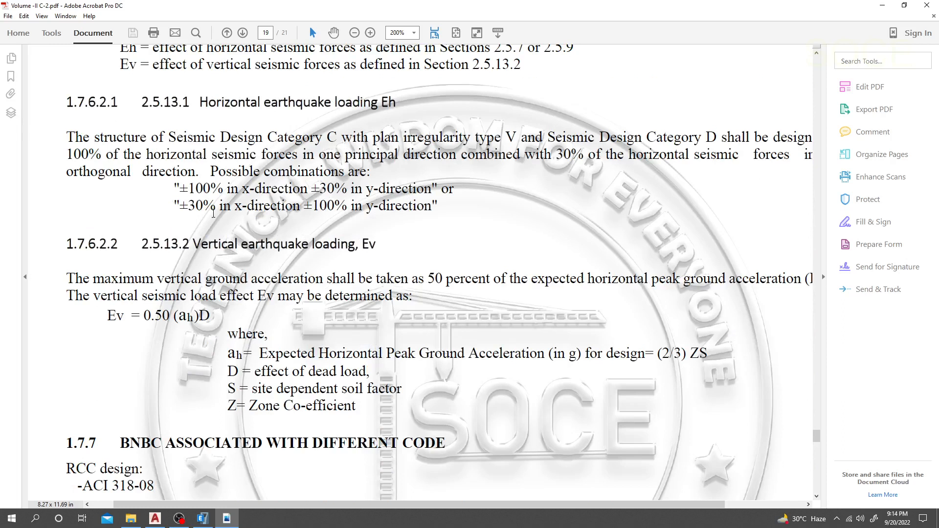
scroll(198, 224, up, 1)
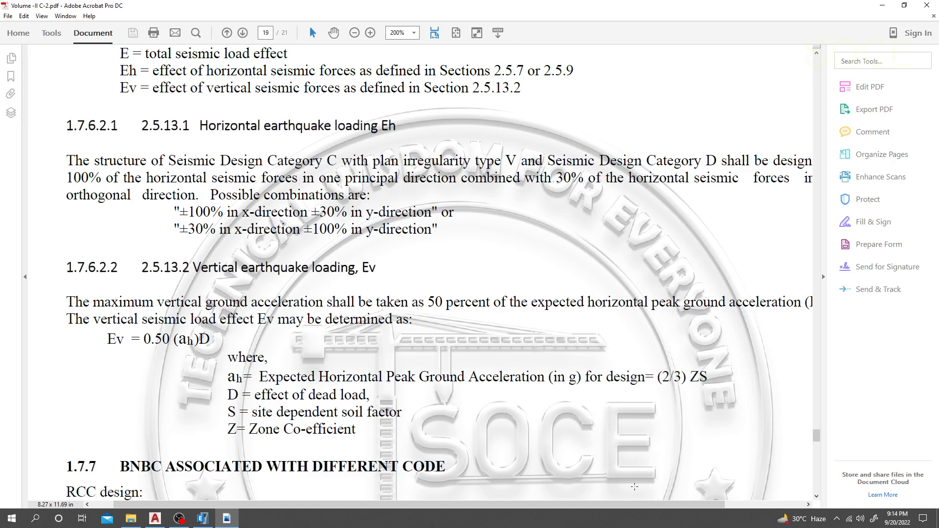
drag(639, 509, 674, 513)
drag(688, 504, 614, 504)
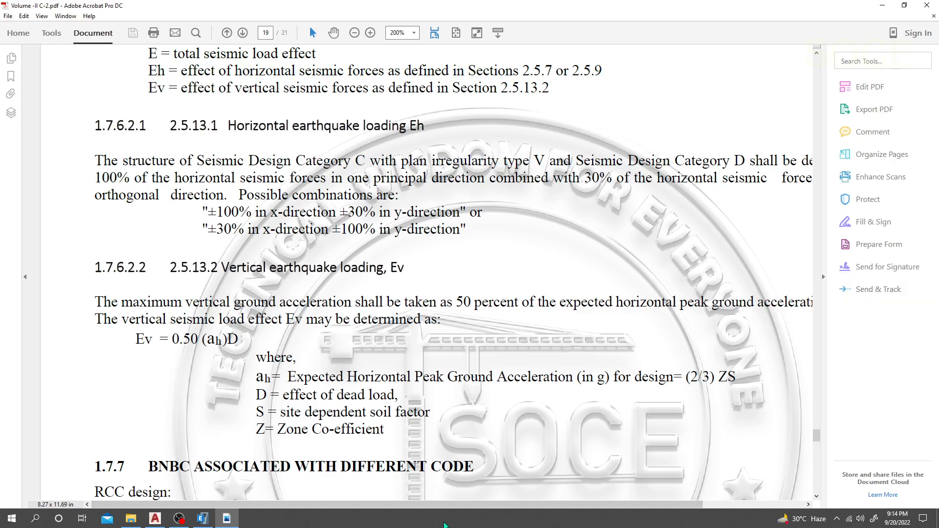
drag(449, 504, 477, 503)
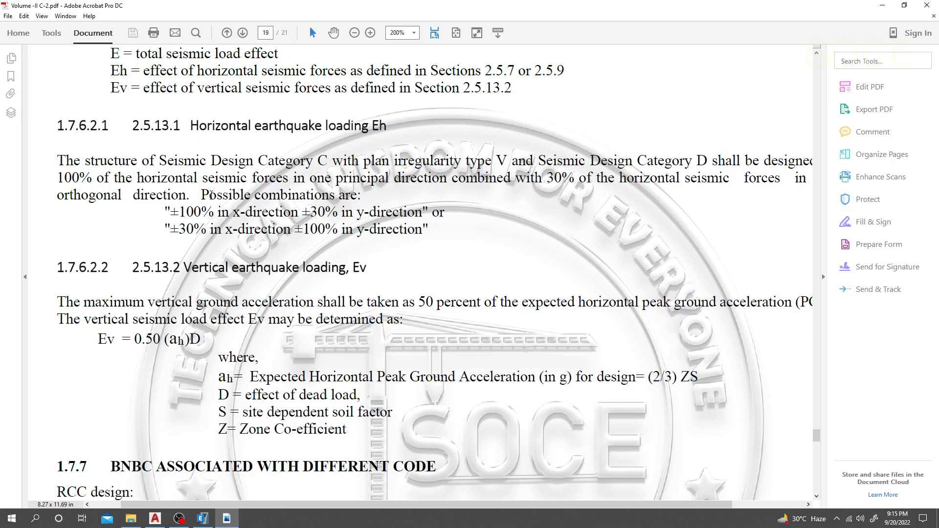
- Examine which seismic design categories and plan irregularity type the horizontal earthquake loading rule applies to
double_click(323, 161)
double_click(712, 161)
drag(714, 161, 708, 162)
click(524, 160)
drag(509, 161, 497, 160)
click(503, 165)
- Compare the load patterns in ETABS with the PDF's allowable strength design combinations, examining the roof live load term Lr
click(203, 519)
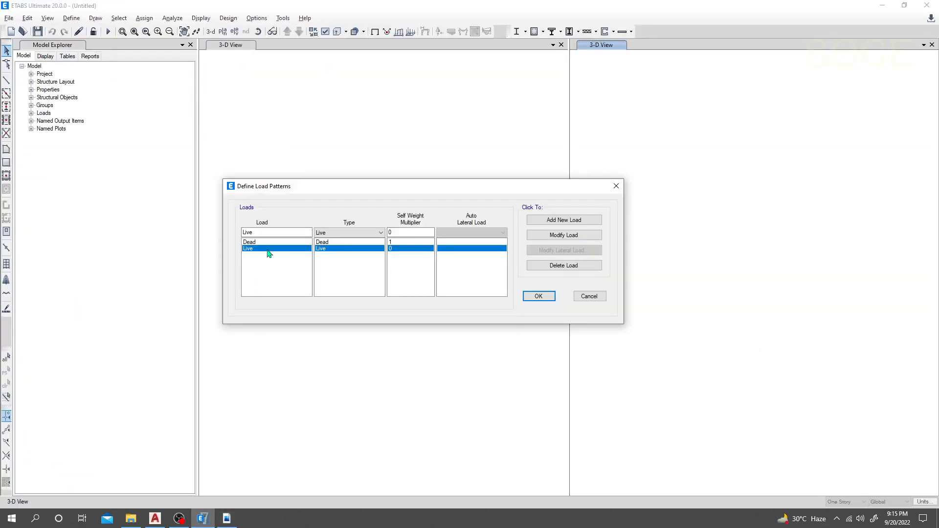
click(226, 518)
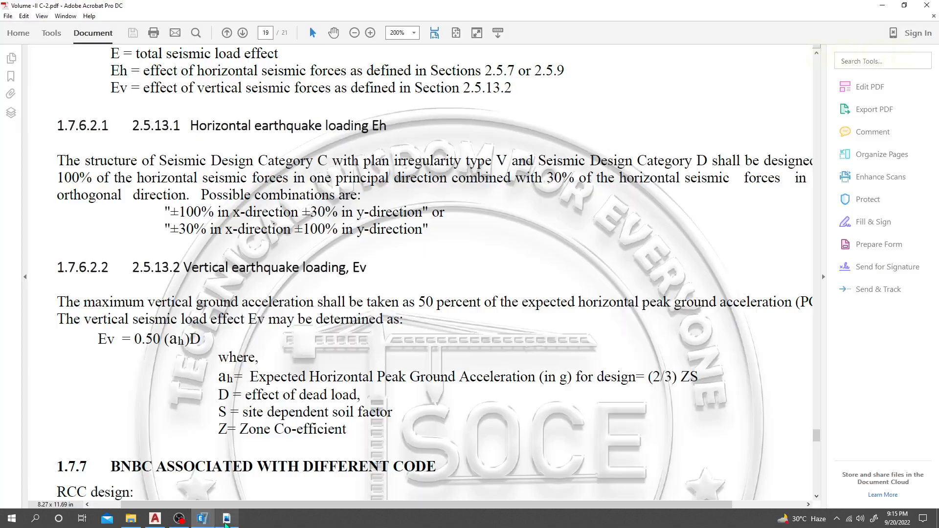
scroll(341, 287, down, 8)
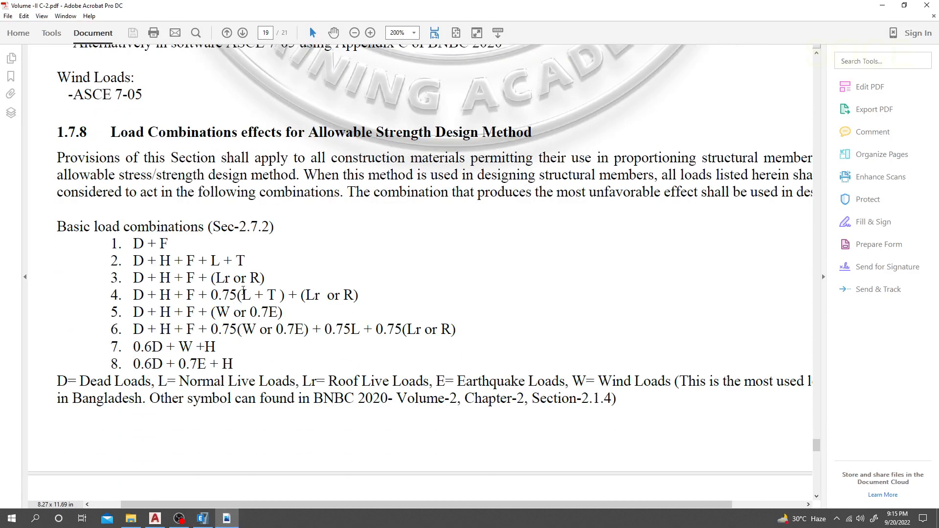
scroll(244, 291, down, 1)
double_click(228, 232)
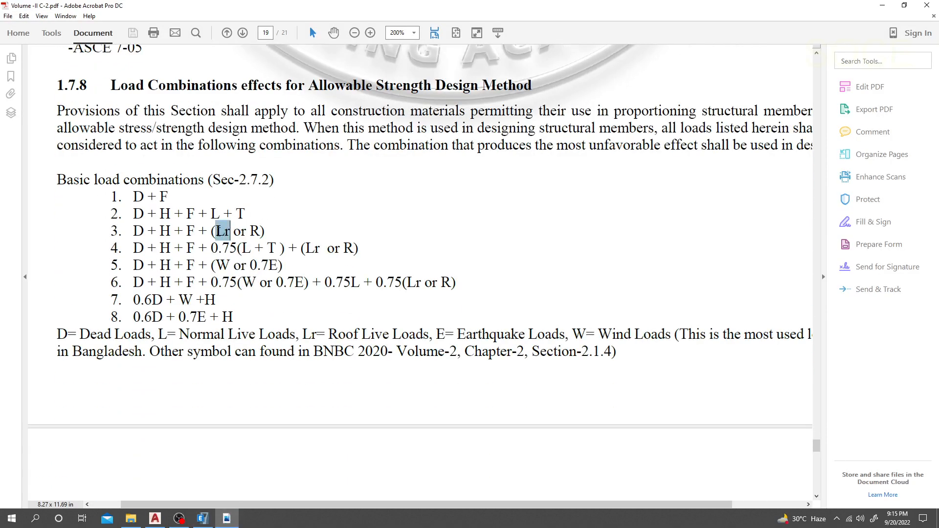
click(229, 232)
- Switch back to ETABS and rename the Live load pattern LLf
click(208, 509)
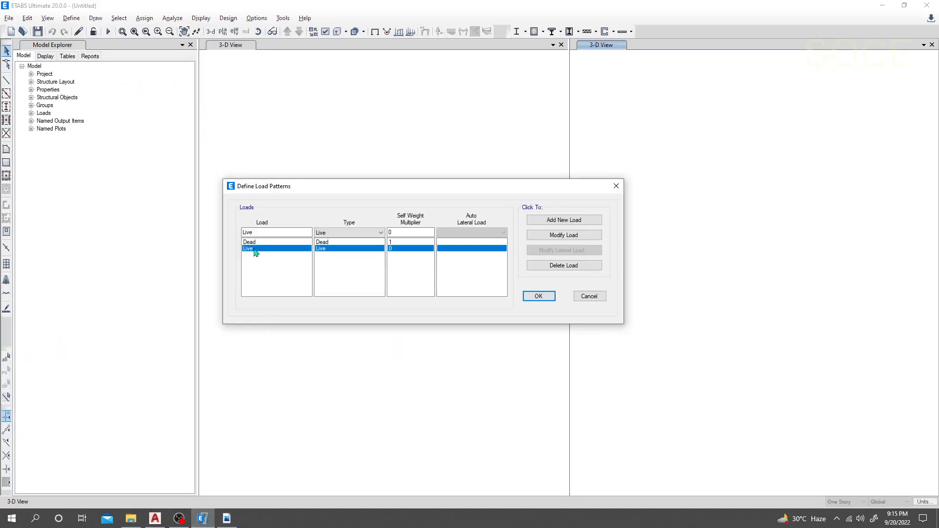
drag(257, 233, 245, 233)
text(LLf)
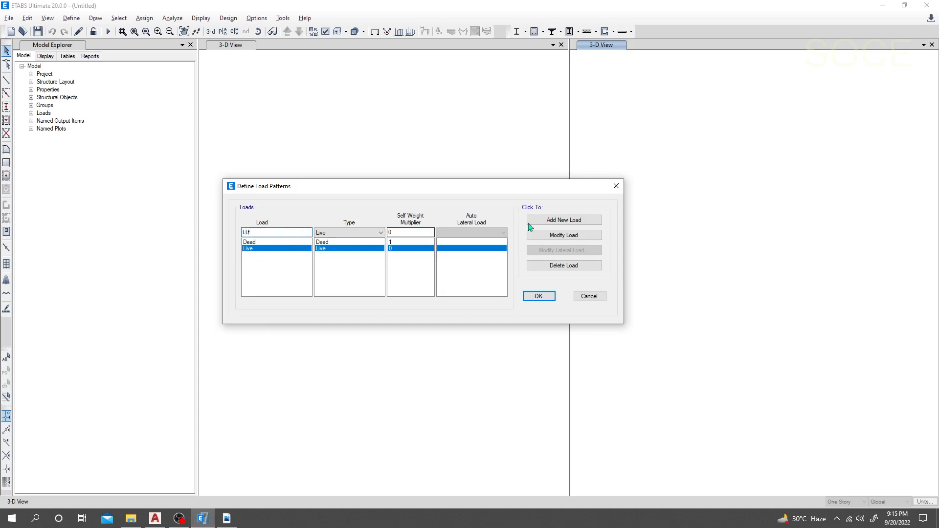
click(568, 237)
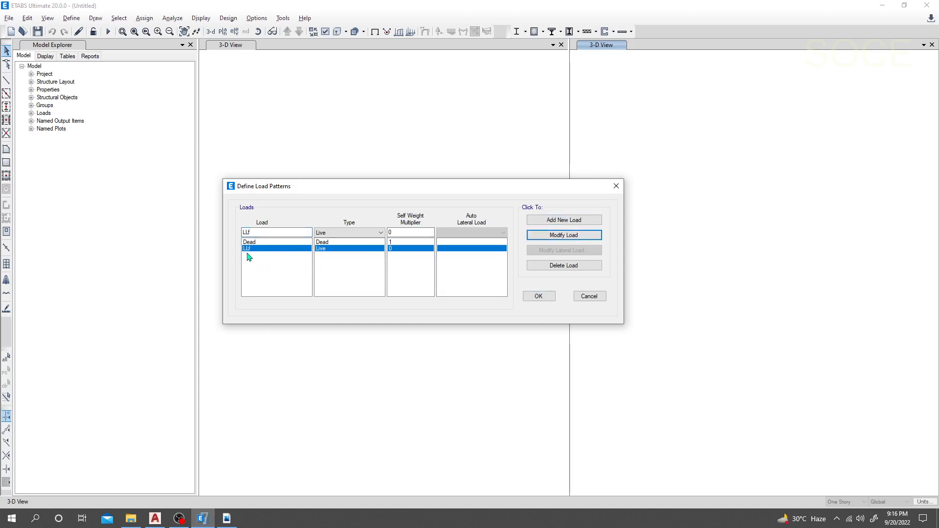
- Add a new load pattern named LLr of type Live with a self weight multiplier of 0
click(263, 233)
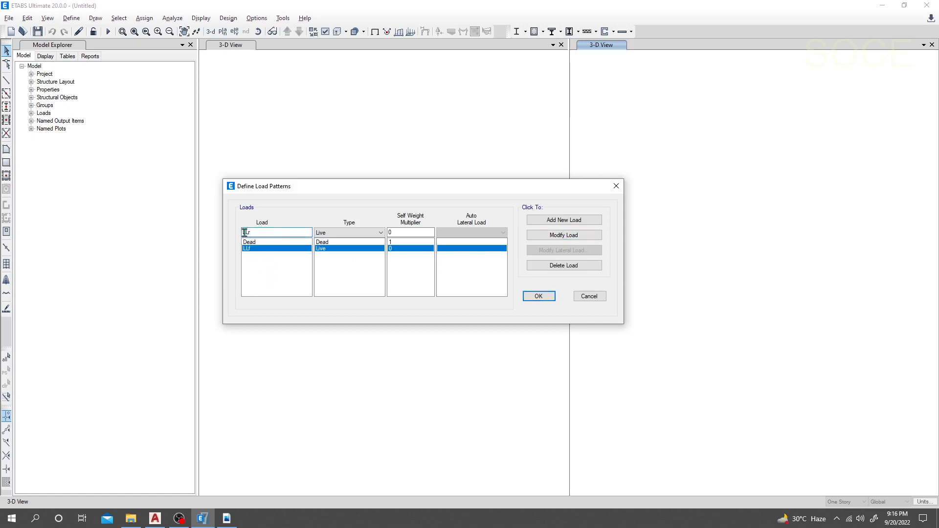
key(BackSpace)
text(r)
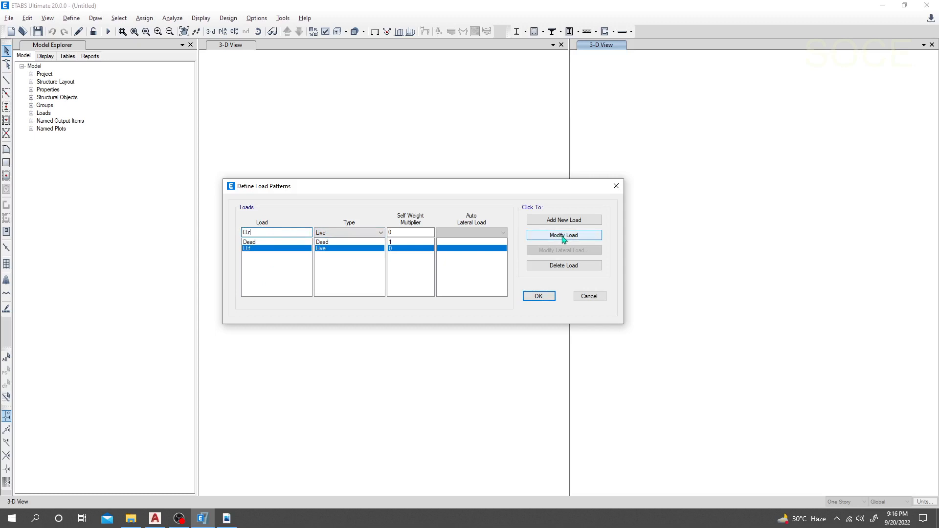
click(565, 221)
- Add two Super Dead load patterns named FF and PW, each with a self weight multiplier of 0
drag(261, 233, 213, 234)
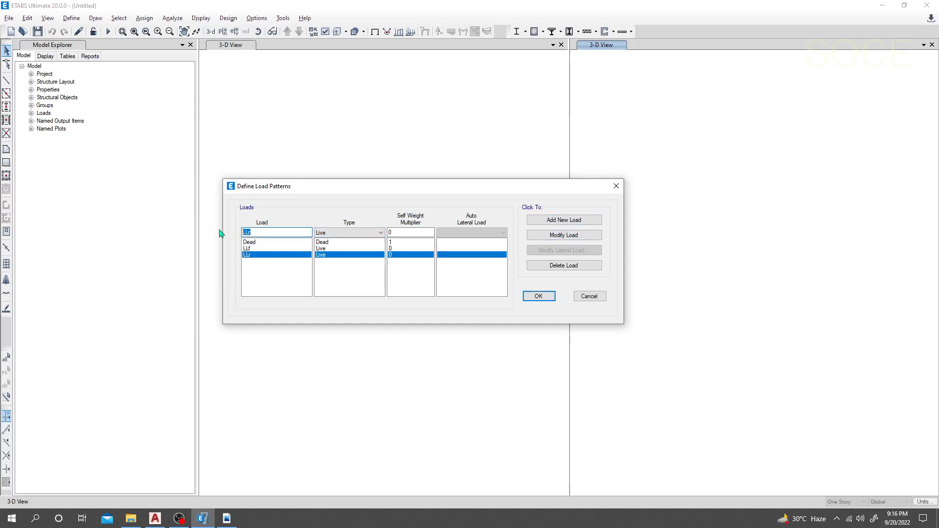
text(FF)
click(360, 234)
click(356, 249)
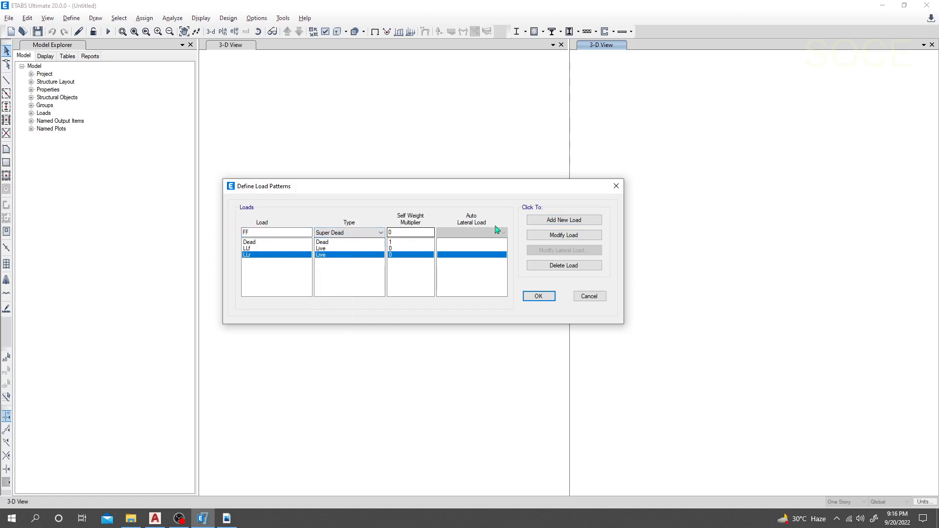
click(563, 226)
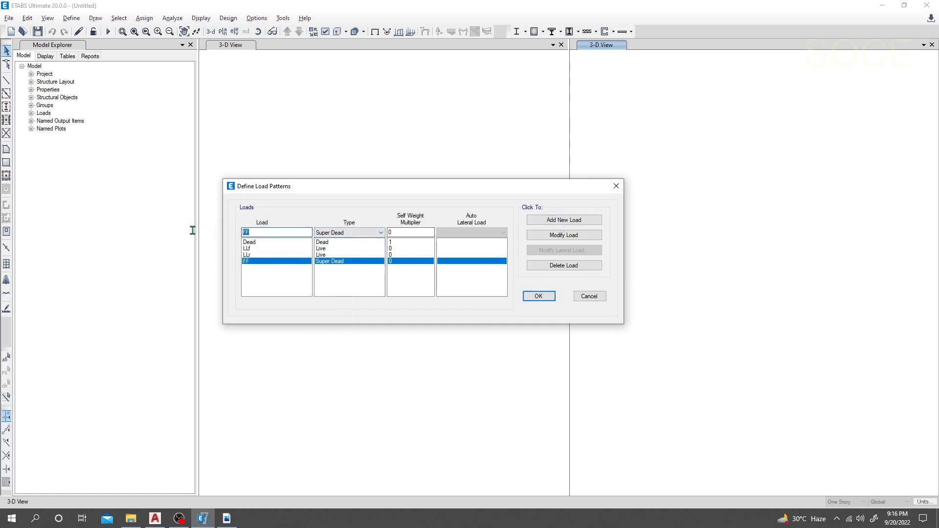
text(PW)
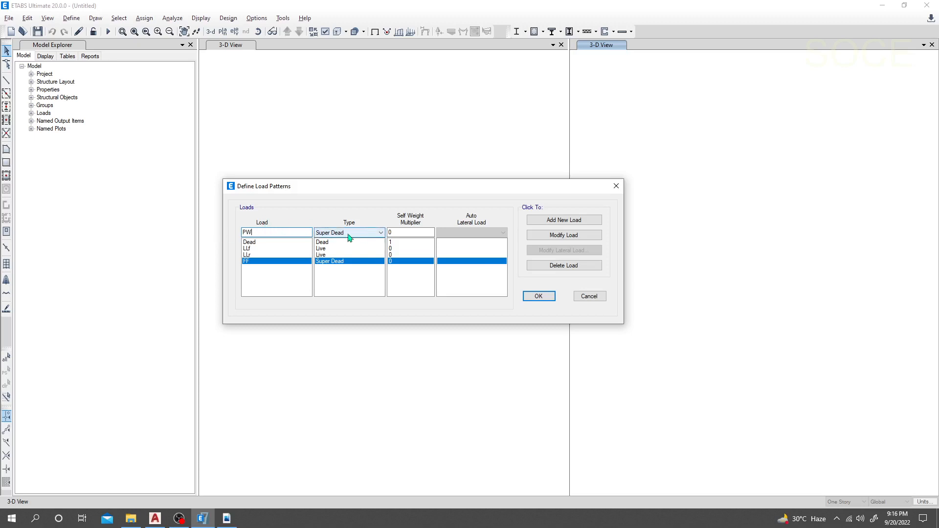
click(553, 220)
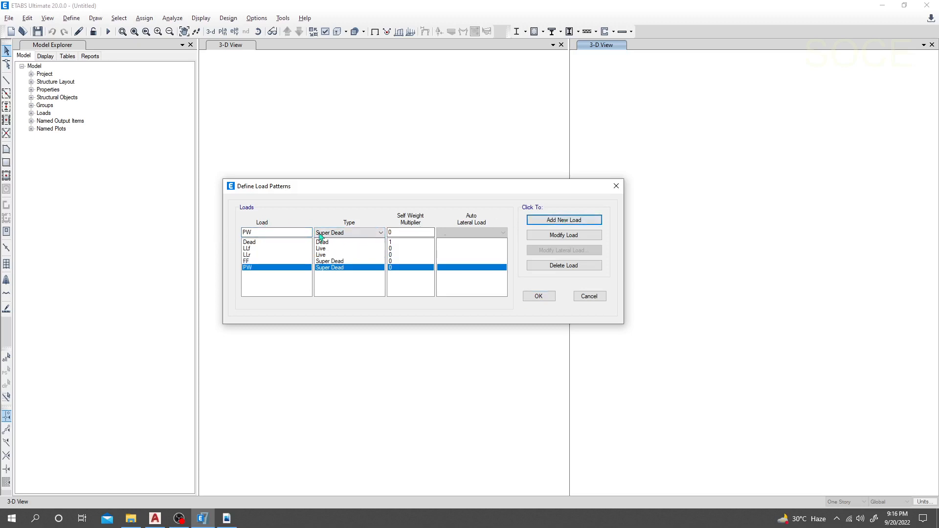
- Review the Dead, LLr, LLf, FF and PW load patterns one by one
click(255, 243)
click(256, 254)
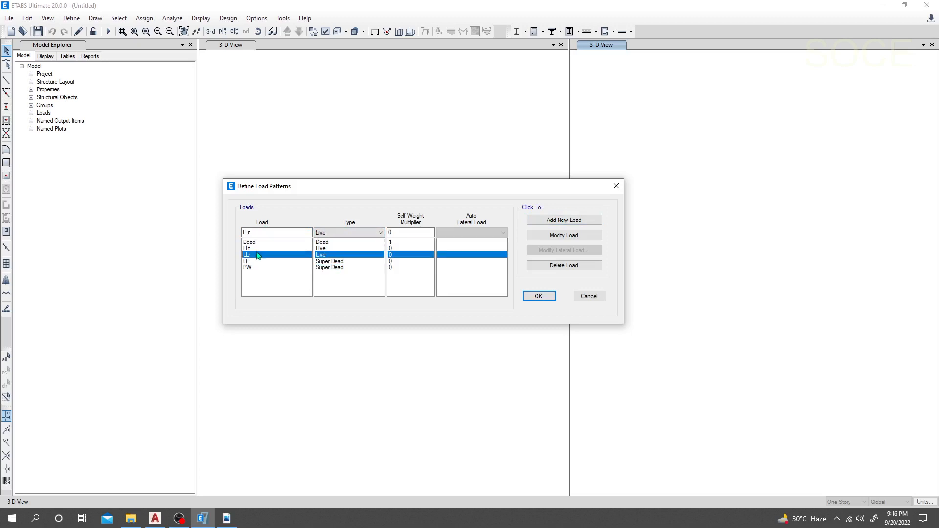
click(256, 248)
click(255, 261)
click(257, 268)
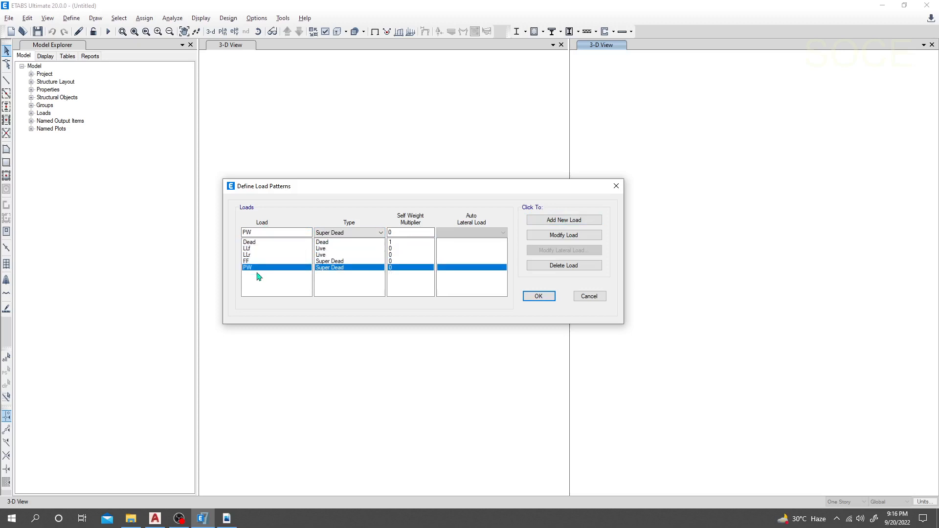
- Add a load pattern named Ex of type Seismic, with ASCE 7-05 as its auto lateral load
drag(265, 233, 204, 234)
text(Ex)
click(367, 233)
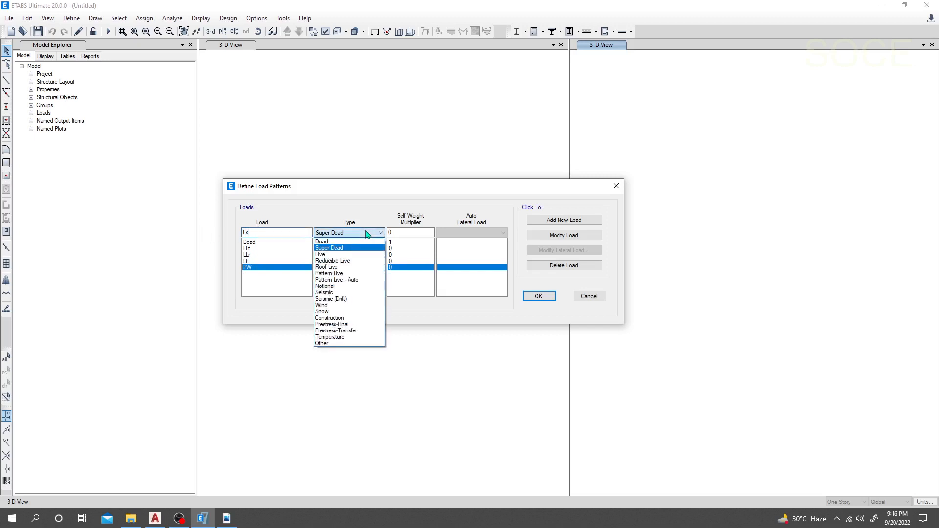
click(328, 293)
click(468, 233)
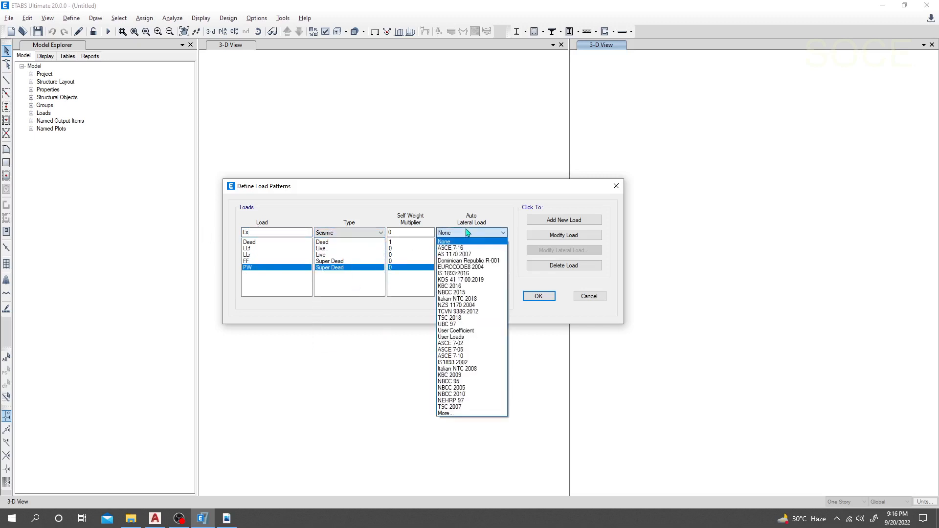
click(474, 359)
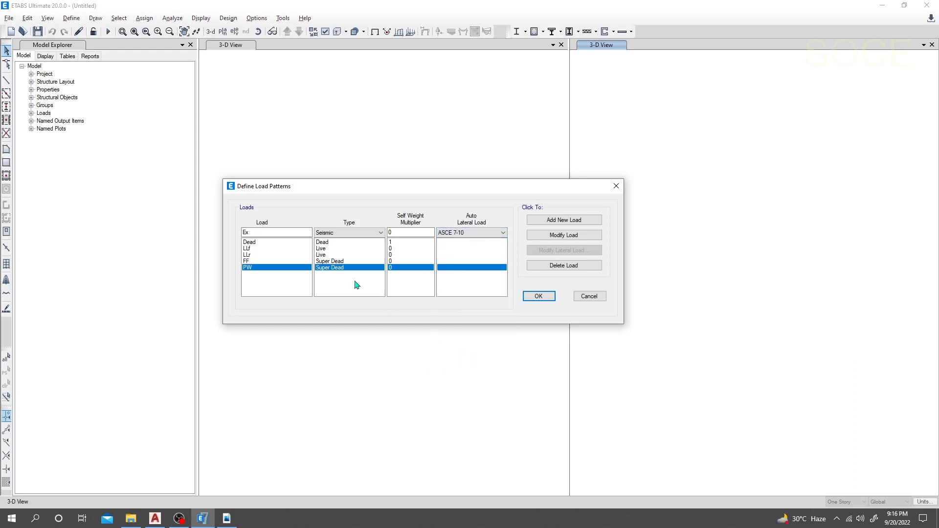
click(468, 233)
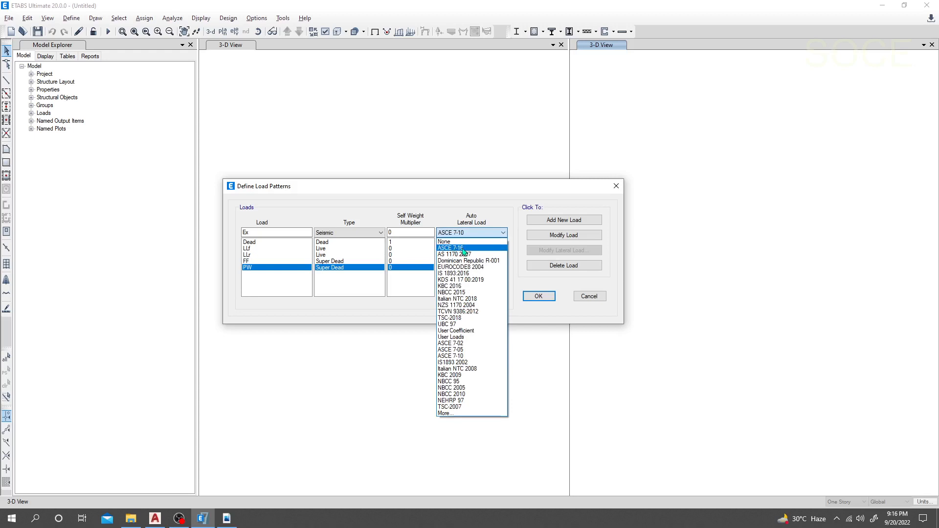
click(462, 351)
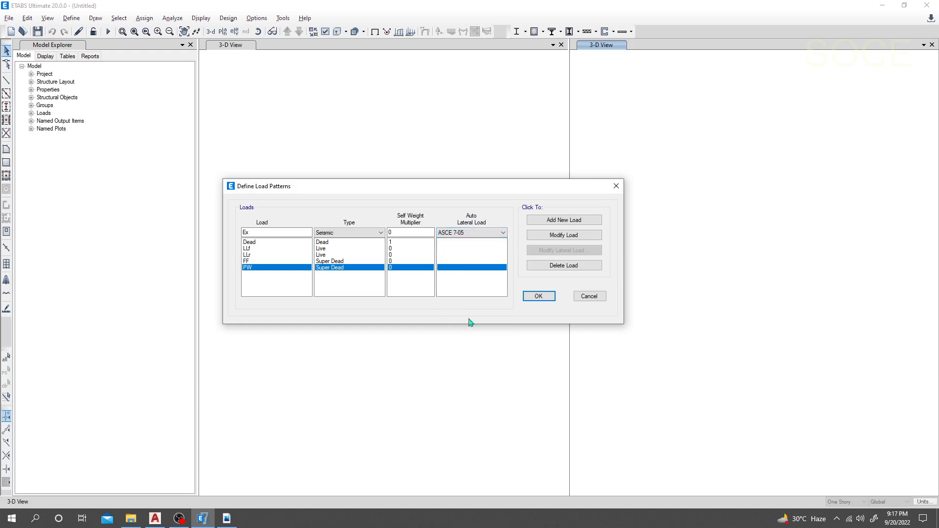
click(563, 221)
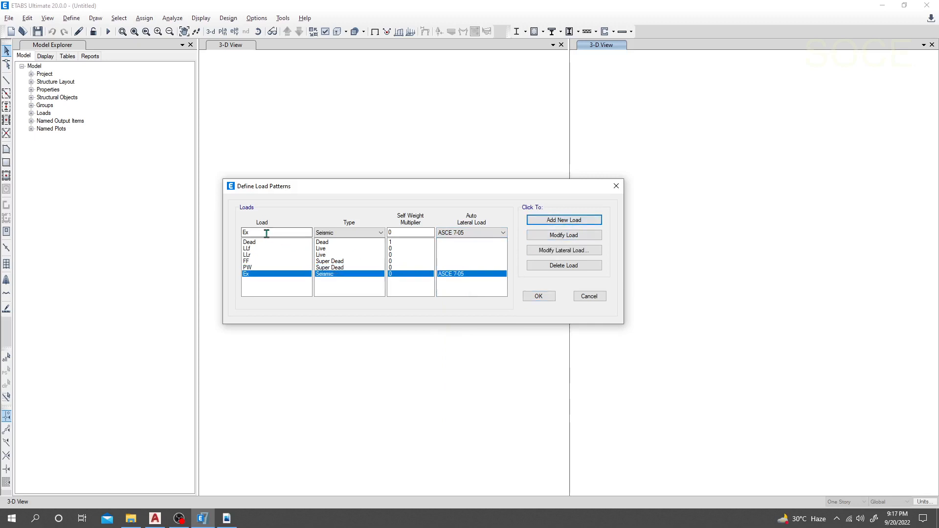
- Add a second Seismic load pattern named Ey, also using ASCE 7-05 as its auto lateral load
double_click(272, 233)
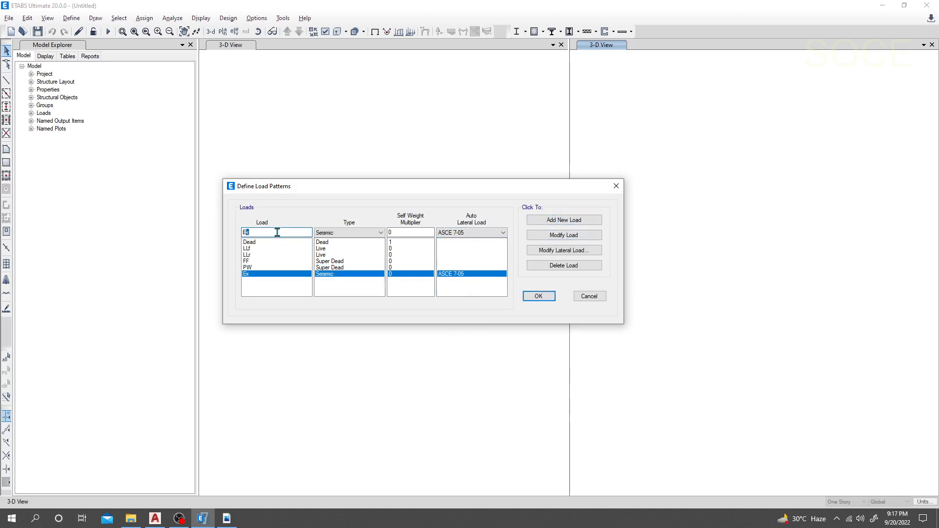
text(y)
click(553, 223)
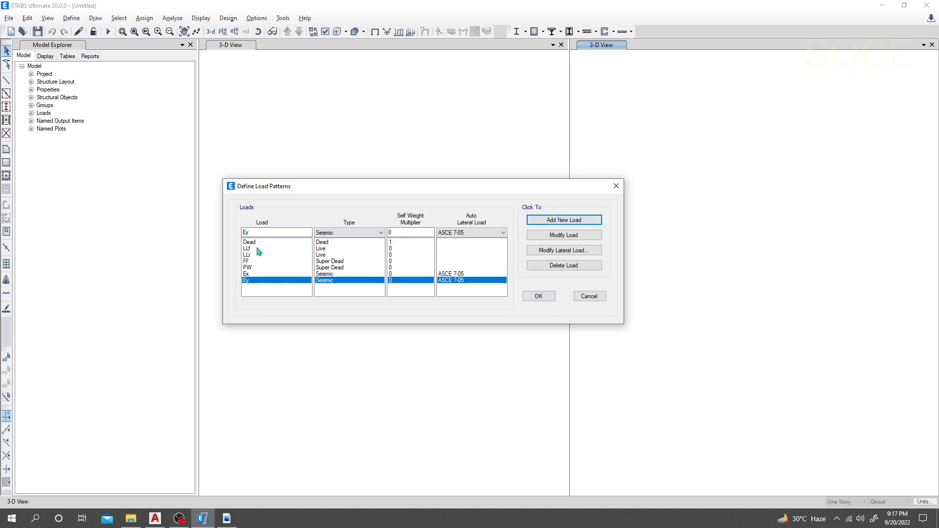
- Add a load pattern named Wx of type Wind, with ASCE 7-05 as its auto lateral load
double_click(257, 232)
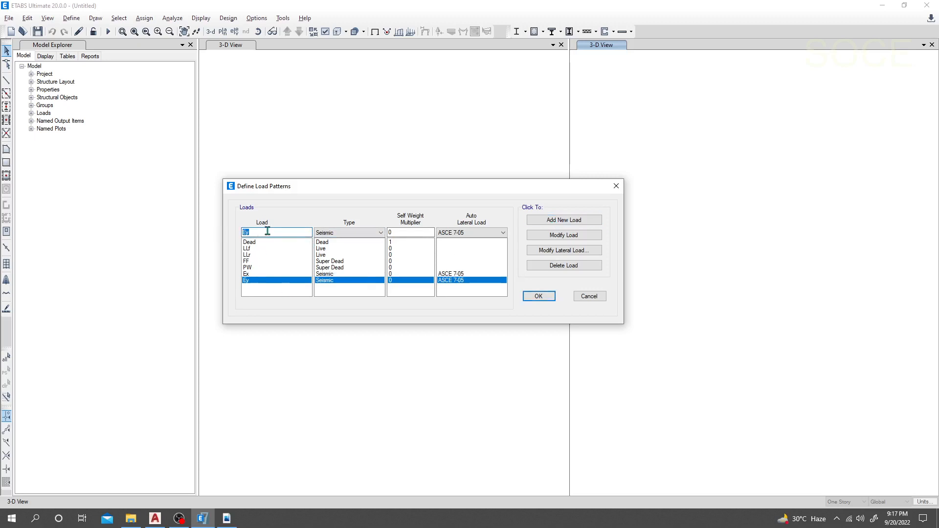
text(Wx)
click(349, 233)
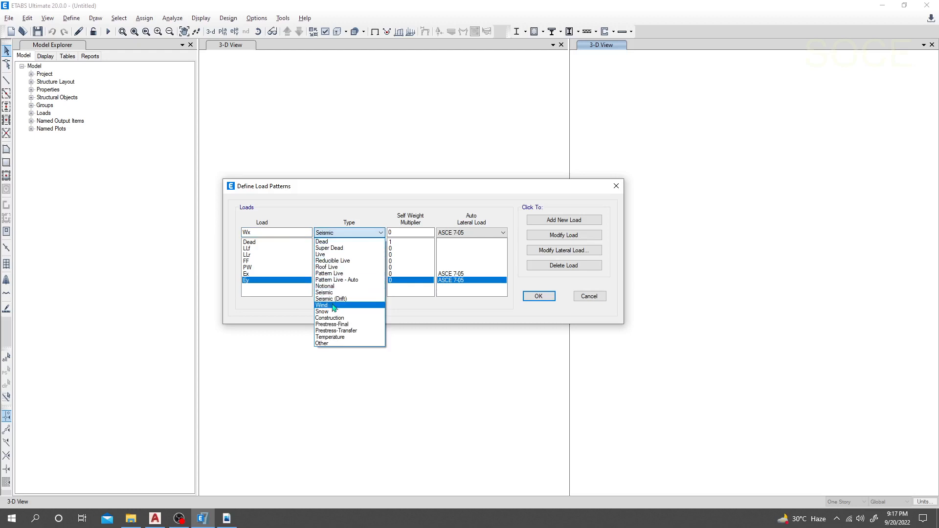
click(334, 306)
click(470, 233)
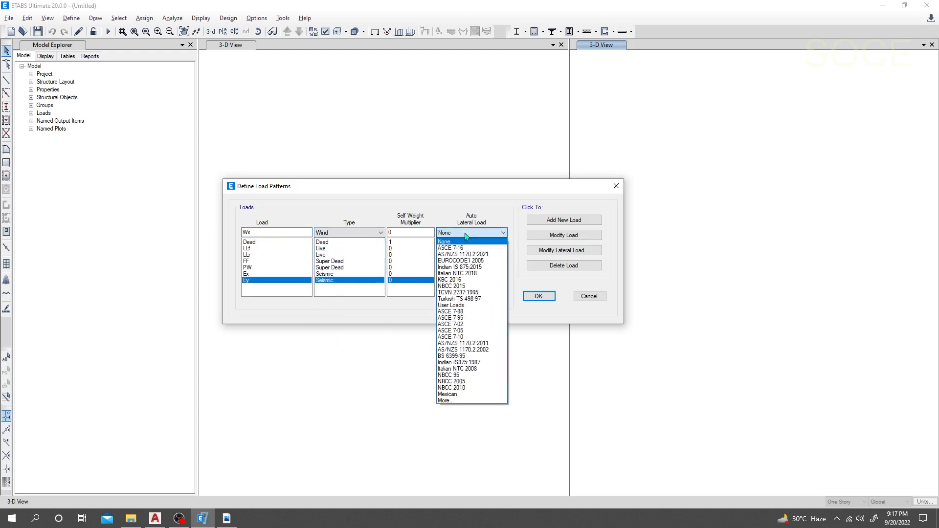
click(464, 330)
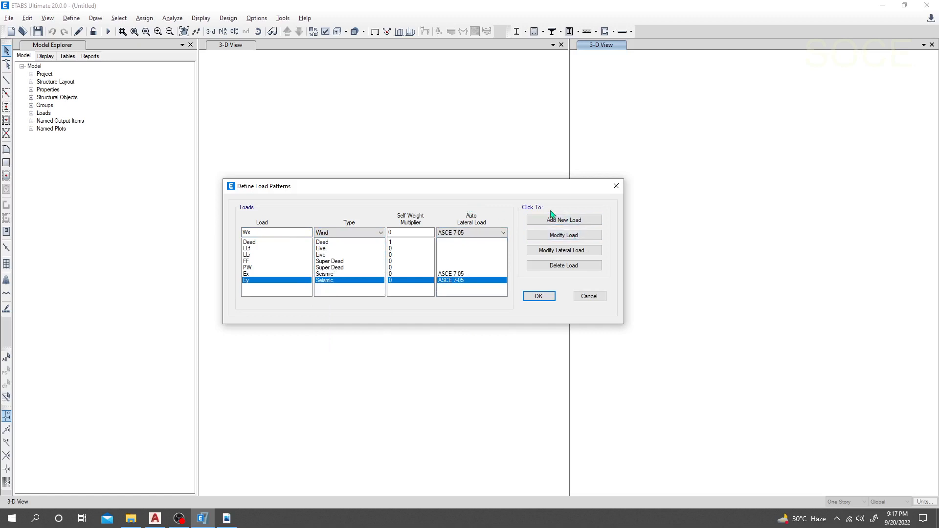
click(563, 220)
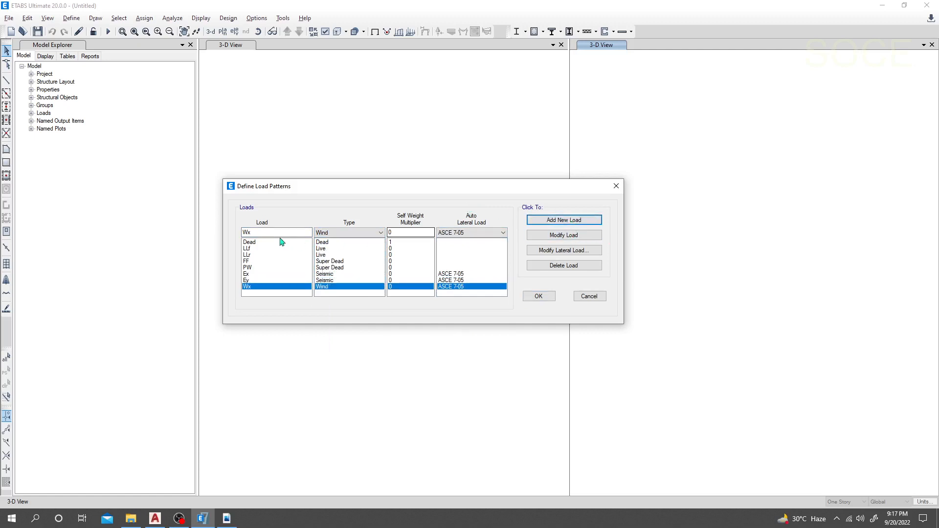
- Add a second Wind load pattern named Wy, also using ASCE 7-05 as its auto lateral load
double_click(278, 233)
text(Wy)
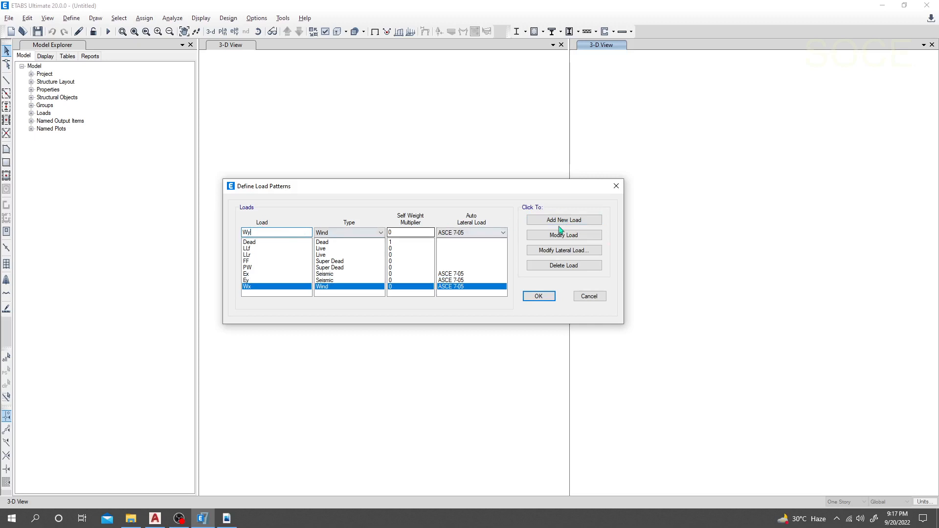
click(563, 221)
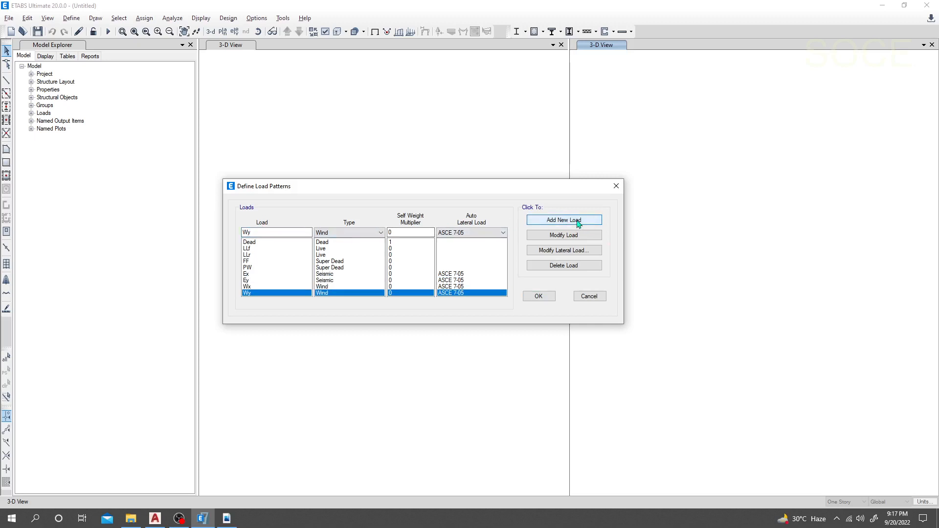
- Inspect the ASCE 7-05 seismic loading settings of Ex without changing them, and accept the load pattern definitions
click(258, 275)
click(260, 288)
click(255, 275)
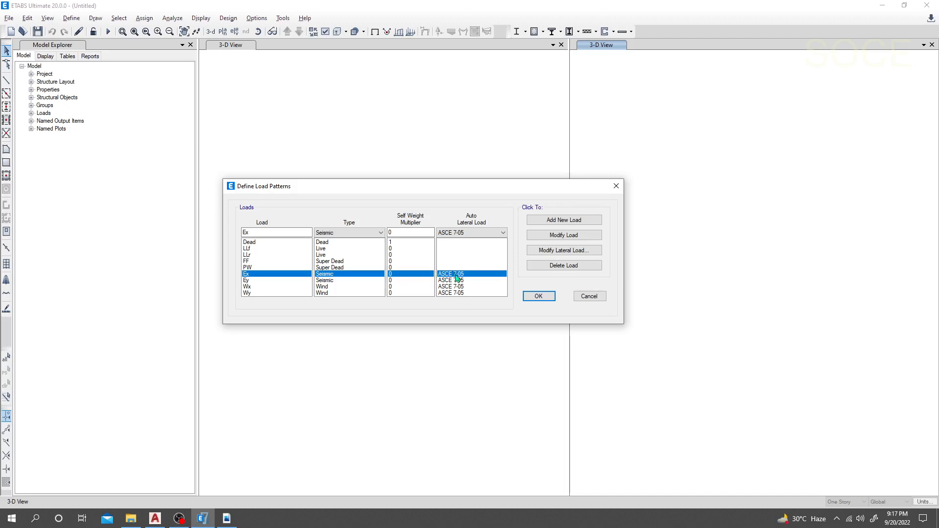
click(564, 250)
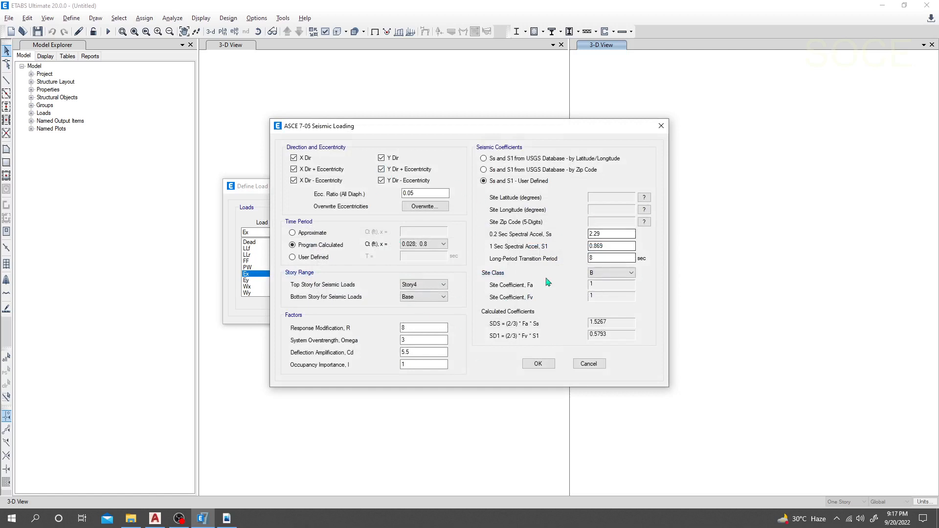
click(589, 365)
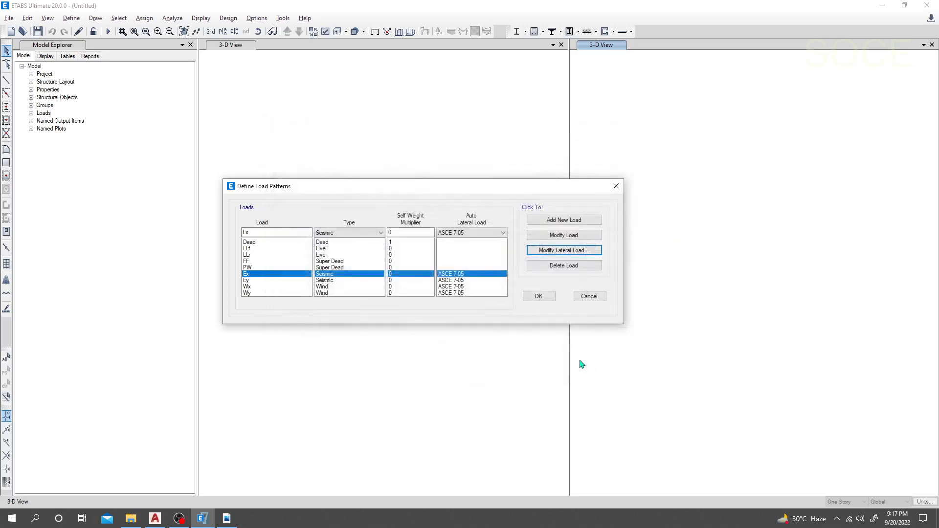
click(538, 297)
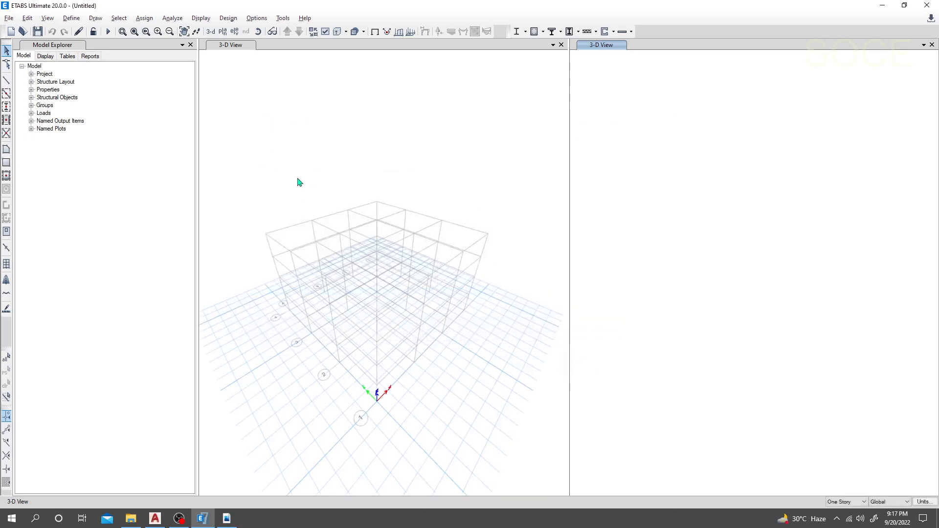
- Edit mass source MsSrc1 to exclude element self mass and additional mass and to use specified load patterns instead
click(71, 18)
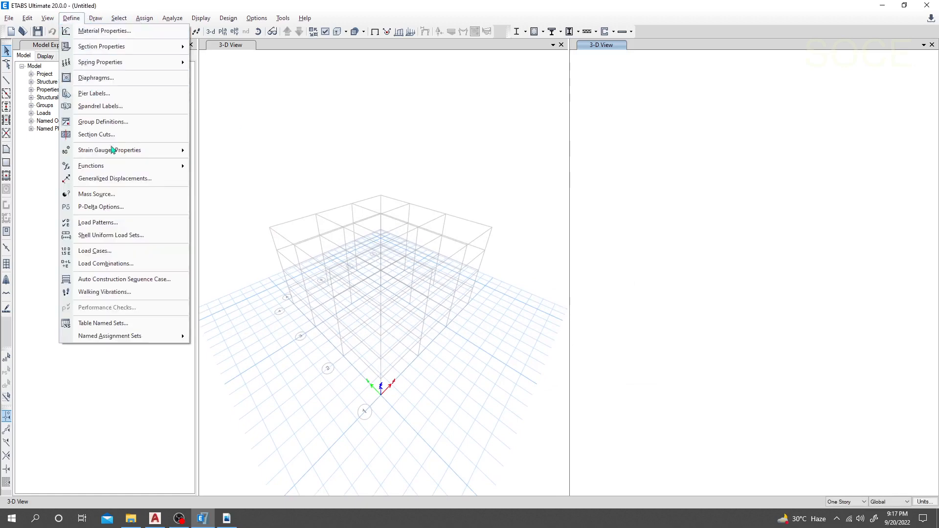
click(110, 198)
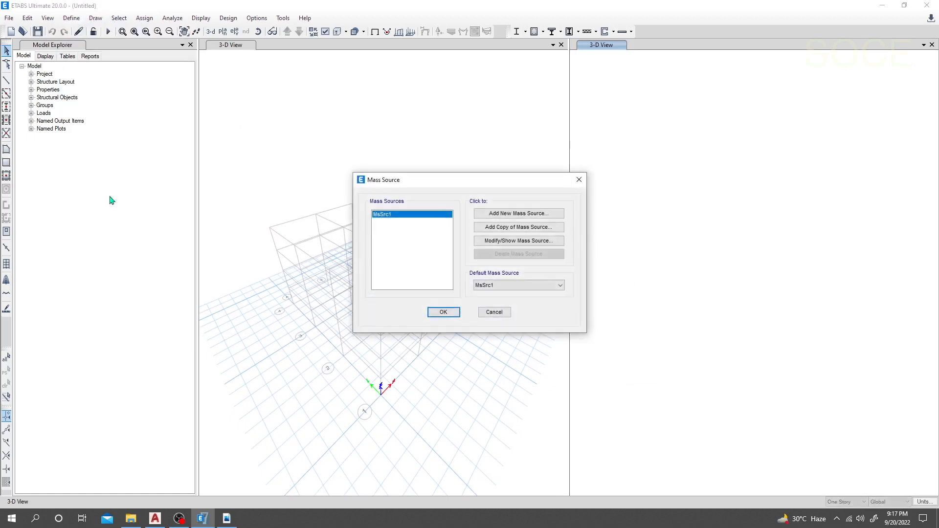
drag(389, 185, 330, 184)
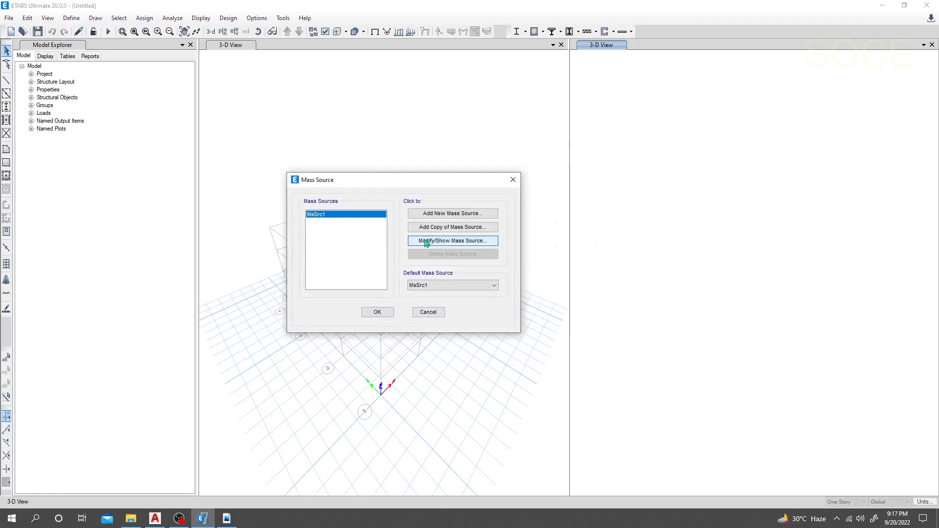
click(428, 242)
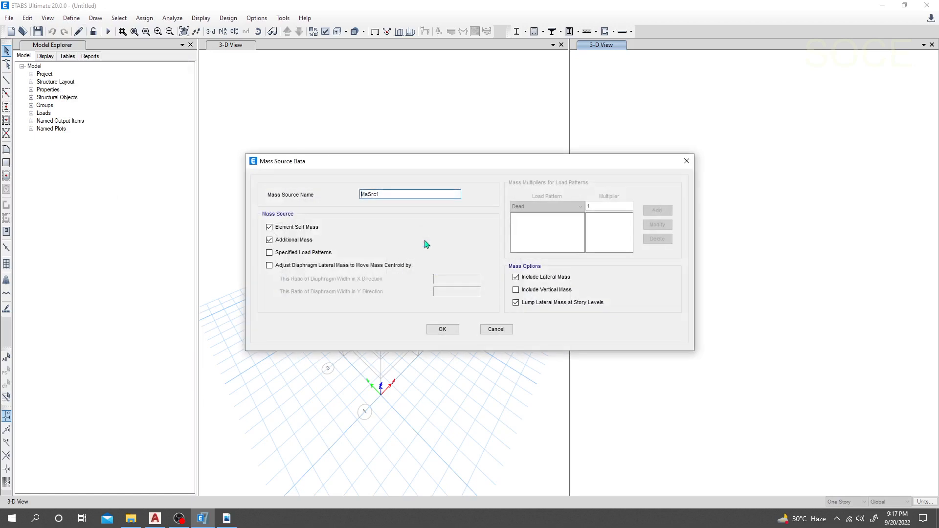
click(269, 227)
click(269, 239)
click(269, 252)
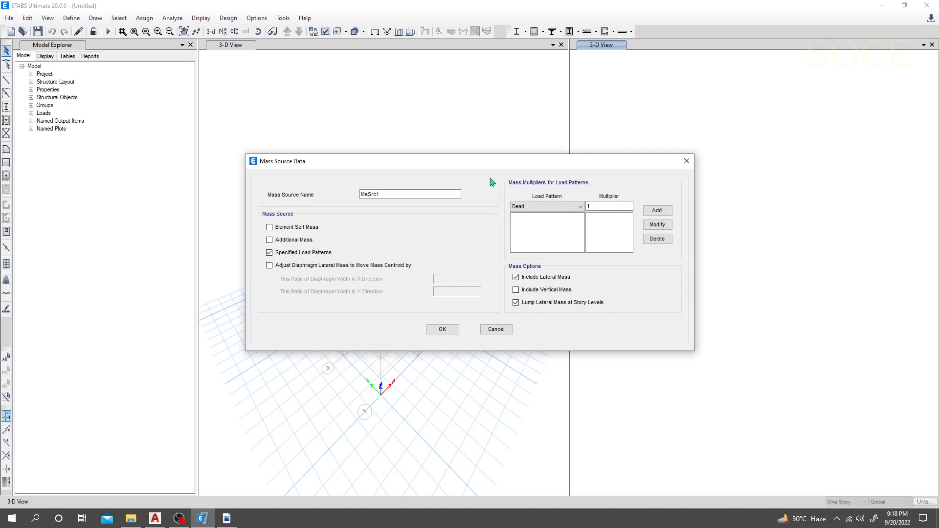
drag(486, 166, 480, 167)
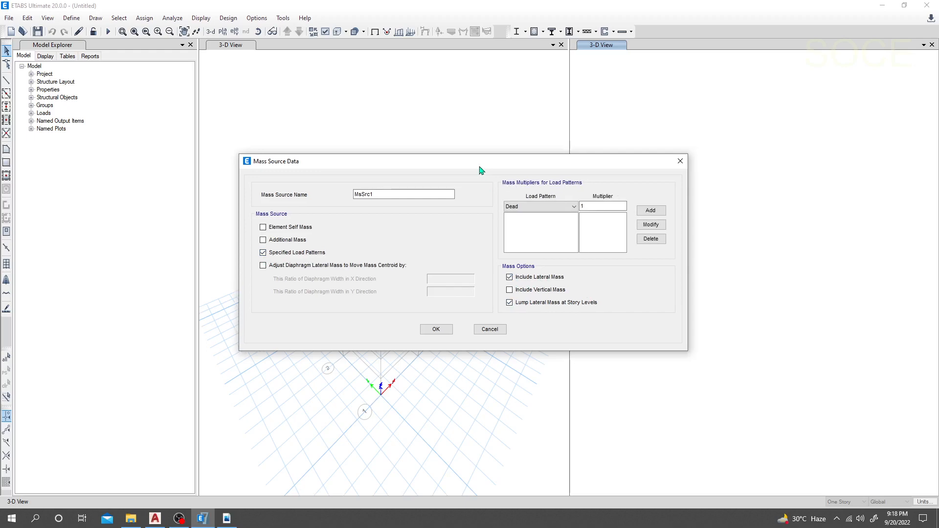
- Switch to the BNBC PDF in Acrobat and examine section 2.5.7.3 Seismic weight for the live load portions to include
click(227, 519)
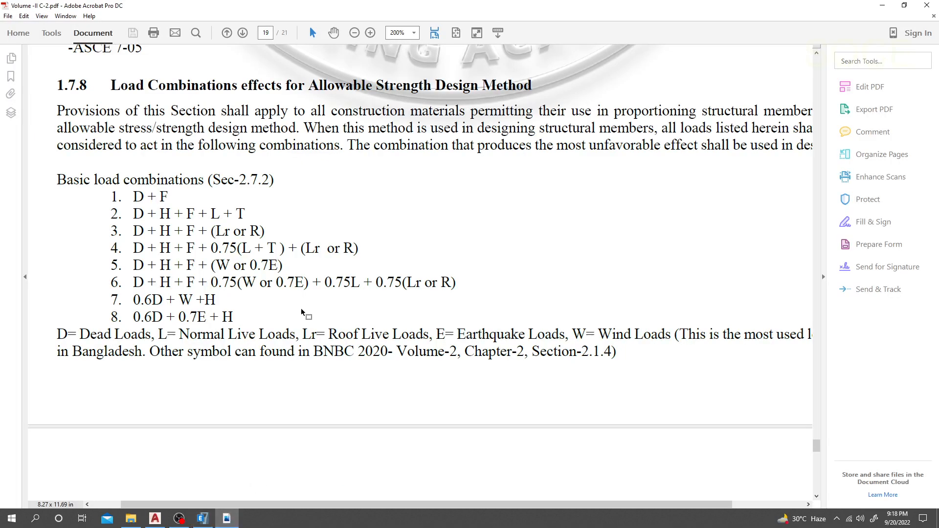
scroll(302, 311, up, 15)
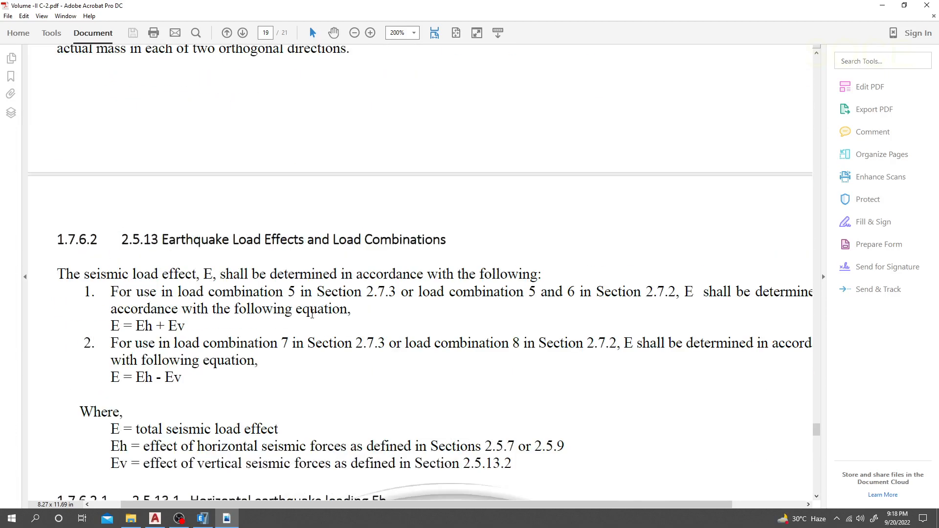
scroll(312, 313, up, 12)
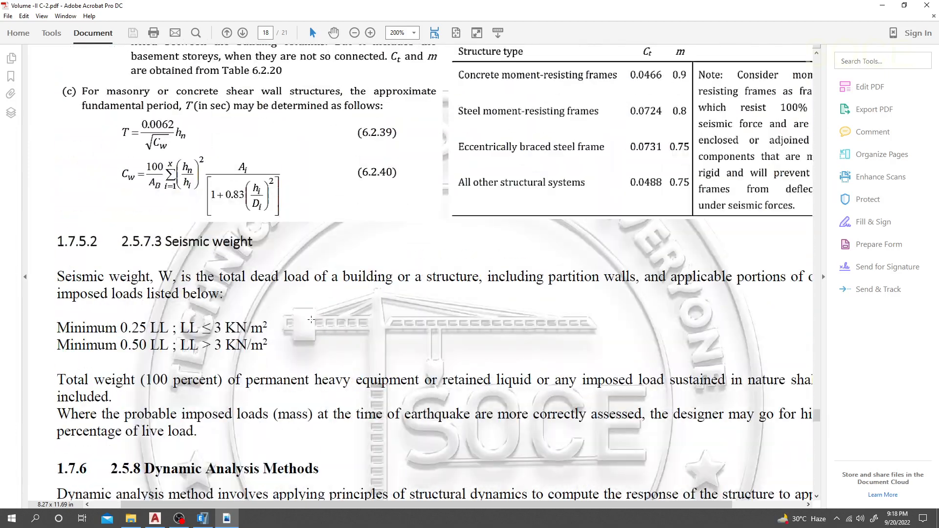
scroll(266, 284, down, 1)
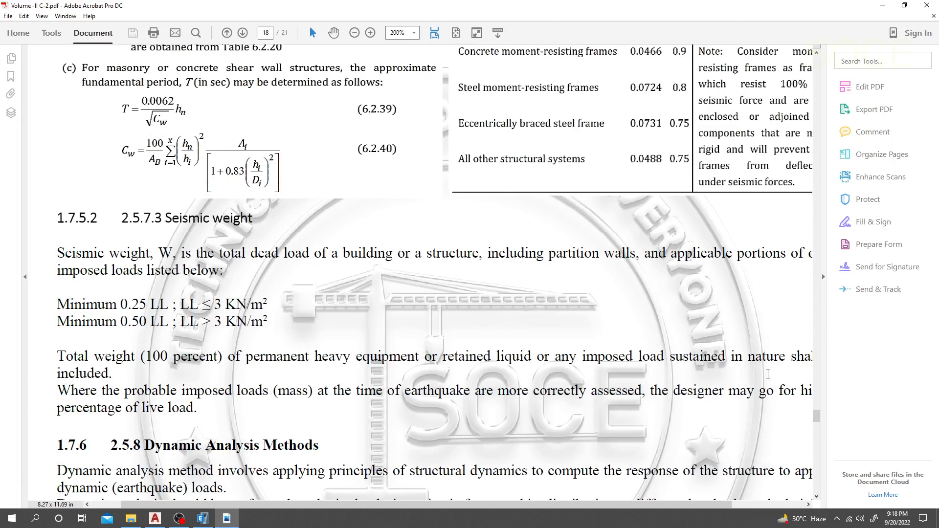
click(823, 276)
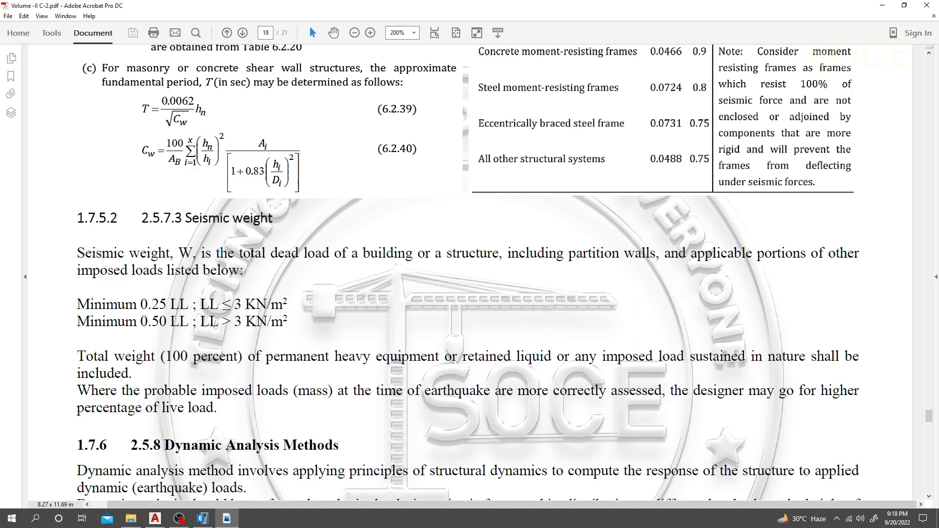
drag(252, 253, 244, 272)
click(149, 305)
drag(141, 305, 286, 304)
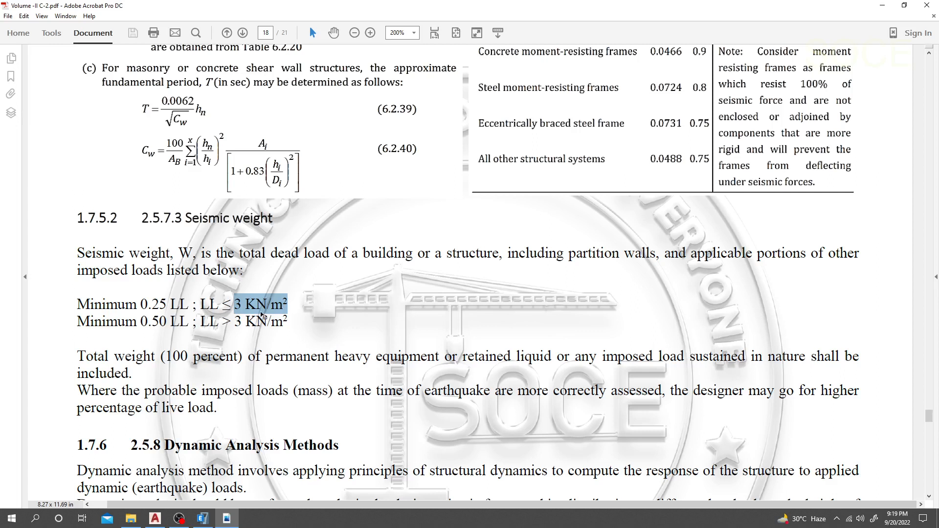
drag(140, 321, 289, 320)
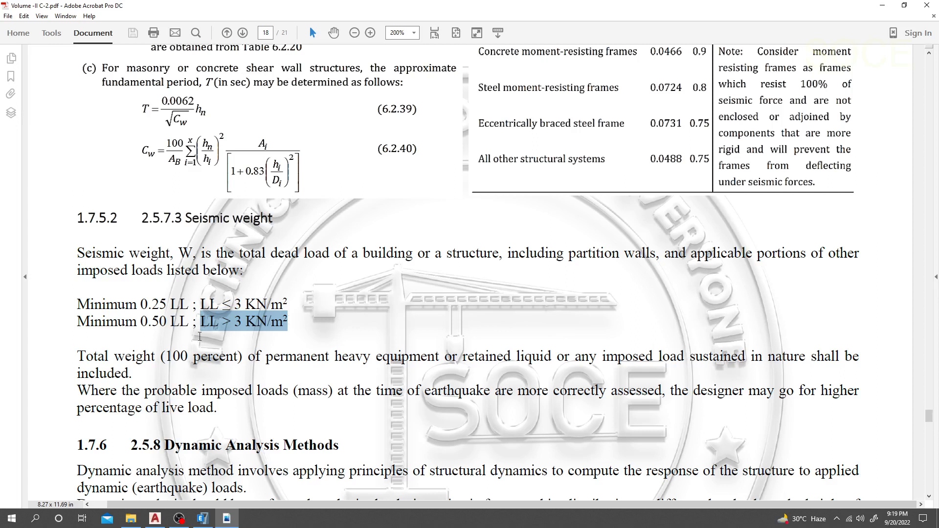
click(186, 333)
mouse_move(141, 319)
mouse_down()
mouse_move(187, 322)
mouse_move(142, 323)
mouse_up()
click(185, 321)
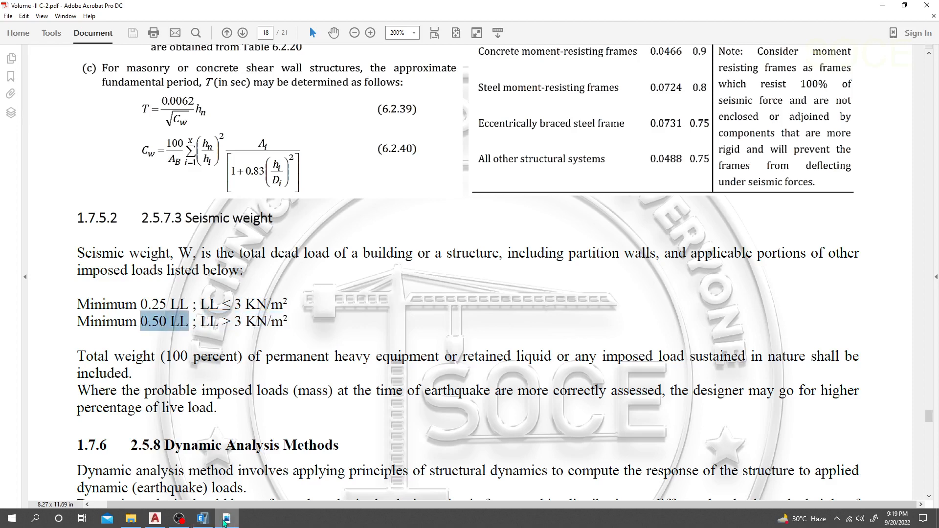
- Switch back to ETABS and add load patterns Dead, FF and PW to the mass source, each with multiplier 1
click(225, 520)
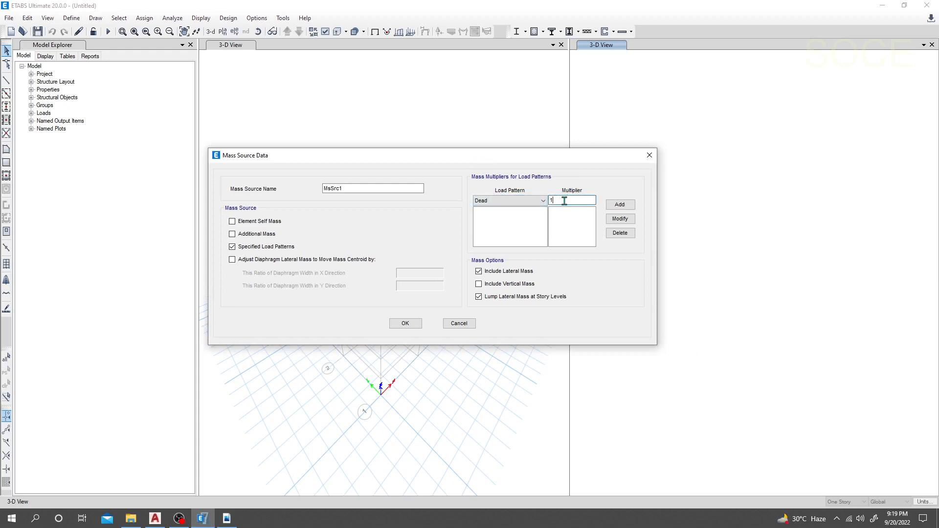
click(619, 204)
click(533, 201)
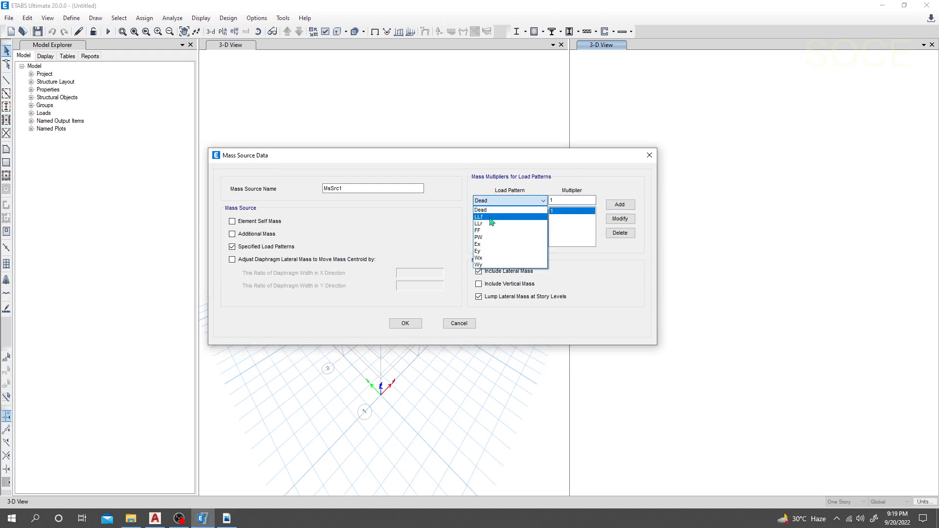
click(490, 220)
click(619, 205)
click(510, 201)
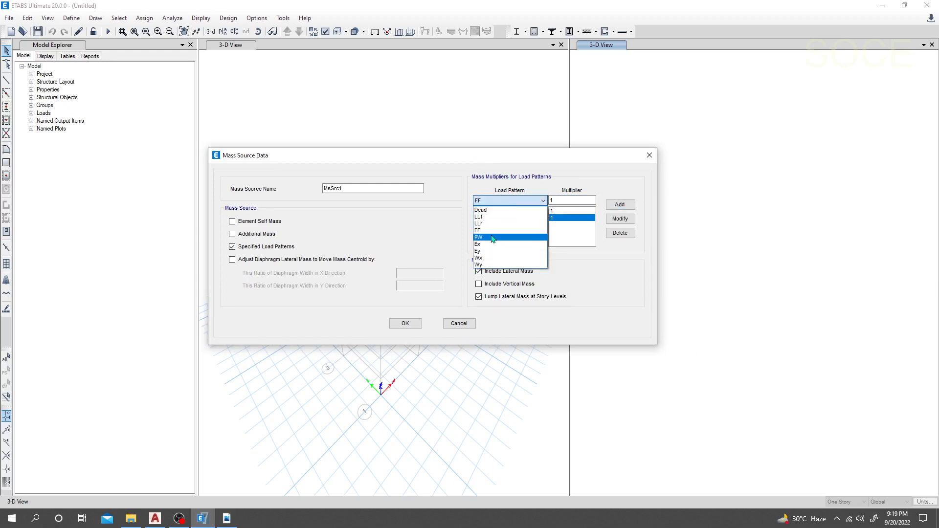
click(493, 238)
click(620, 204)
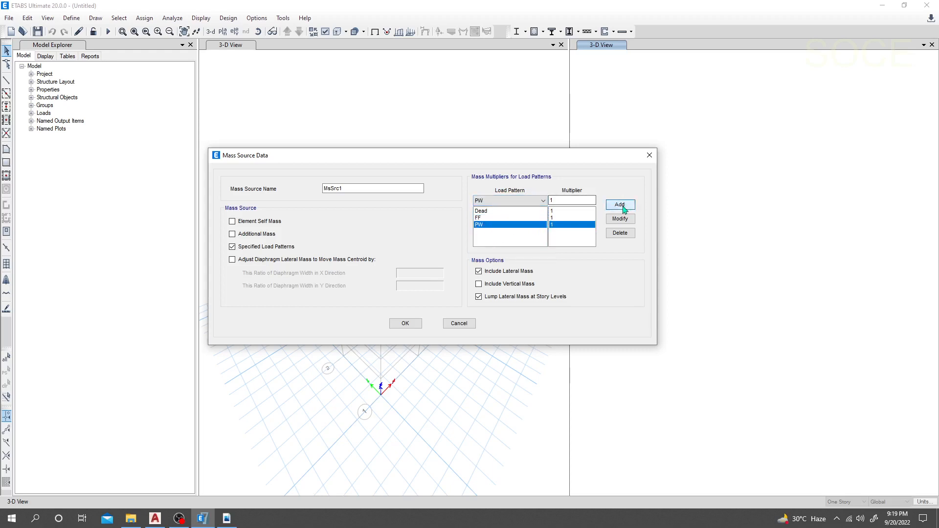
- Add live load patterns LLf and LLr to the mass source with multiplier 0.5 each, and accept the mass source definition
click(514, 201)
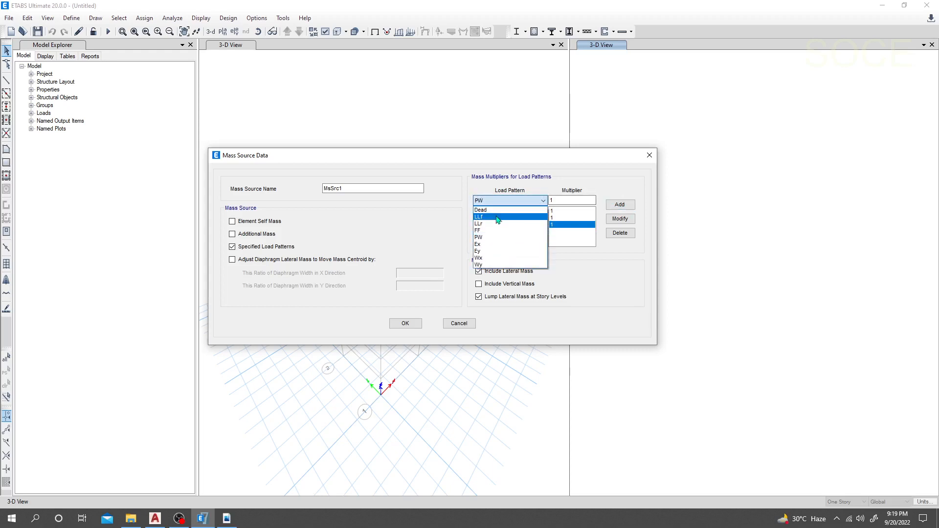
click(496, 216)
double_click(563, 200)
text(0.)
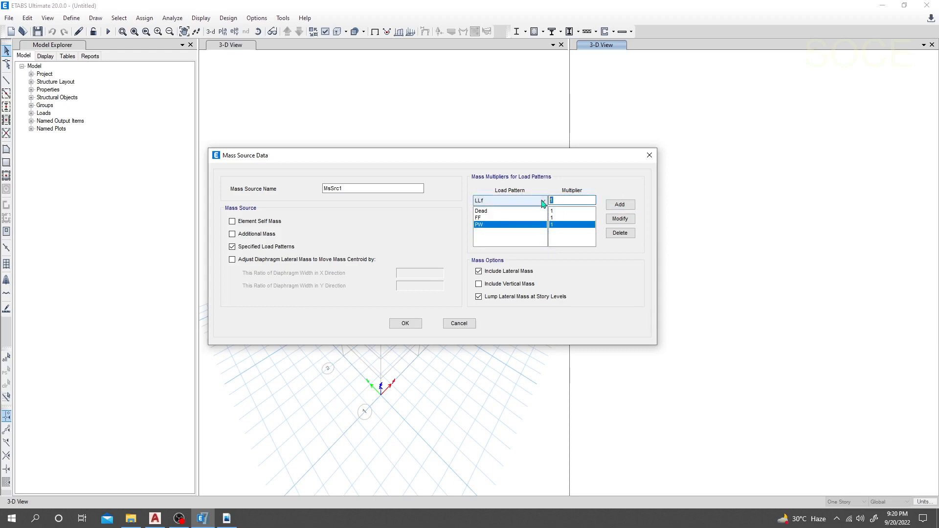
text(5)
click(619, 205)
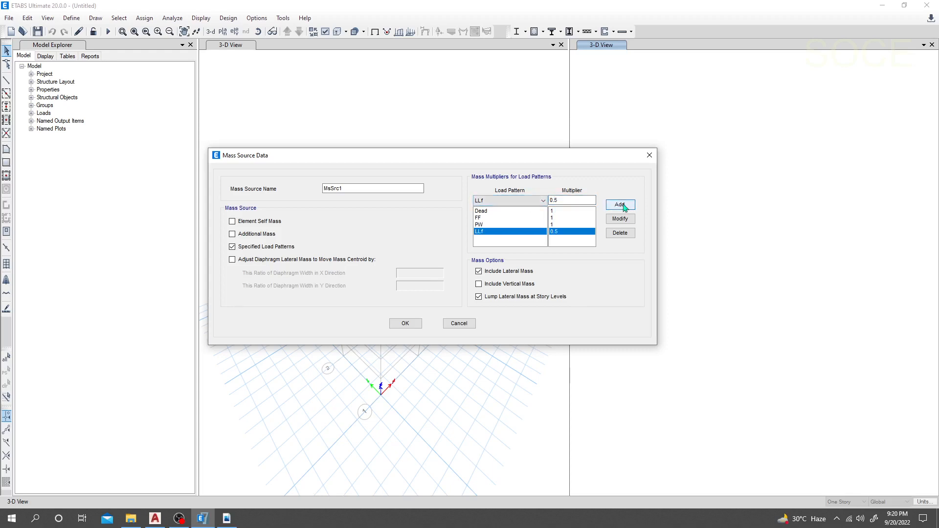
click(518, 204)
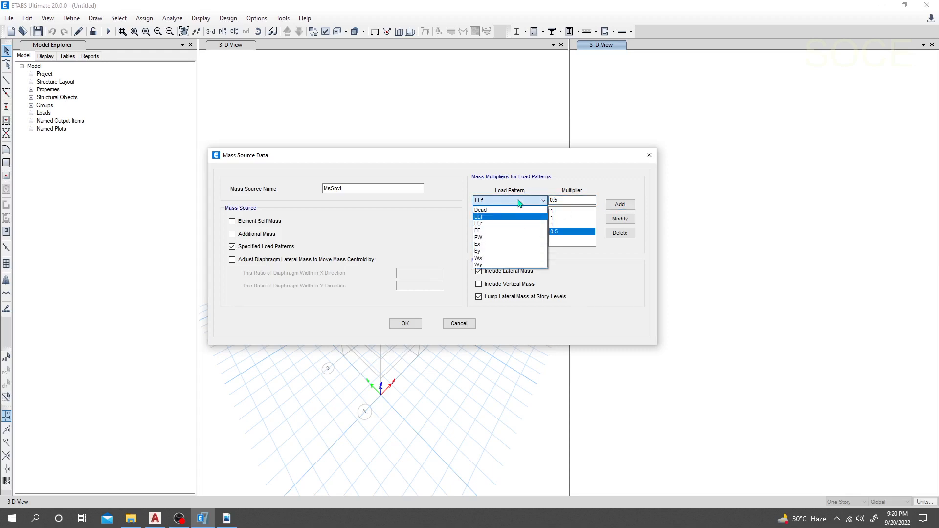
click(493, 227)
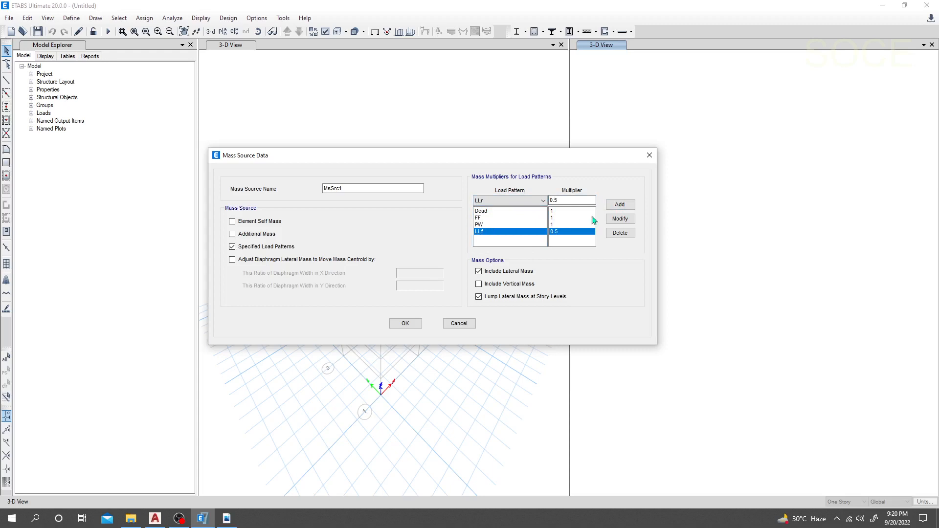
click(629, 207)
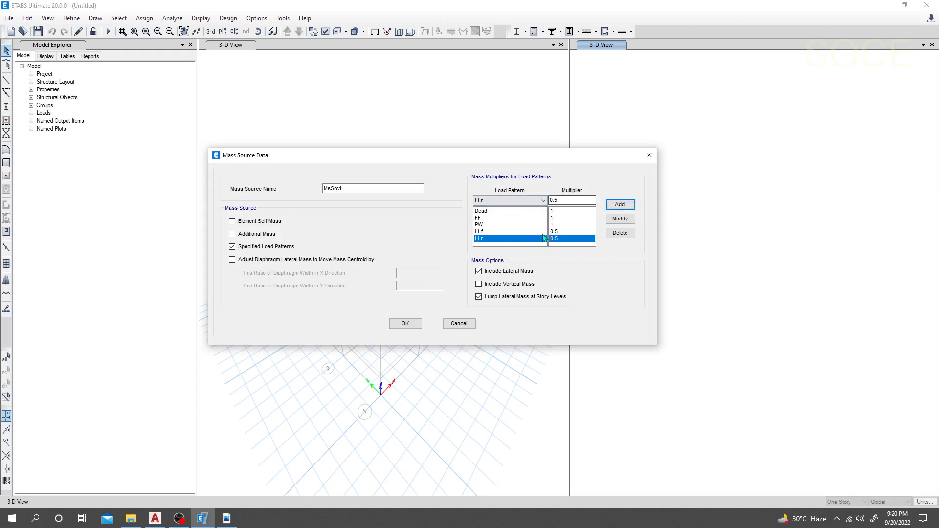
click(405, 324)
click(377, 313)
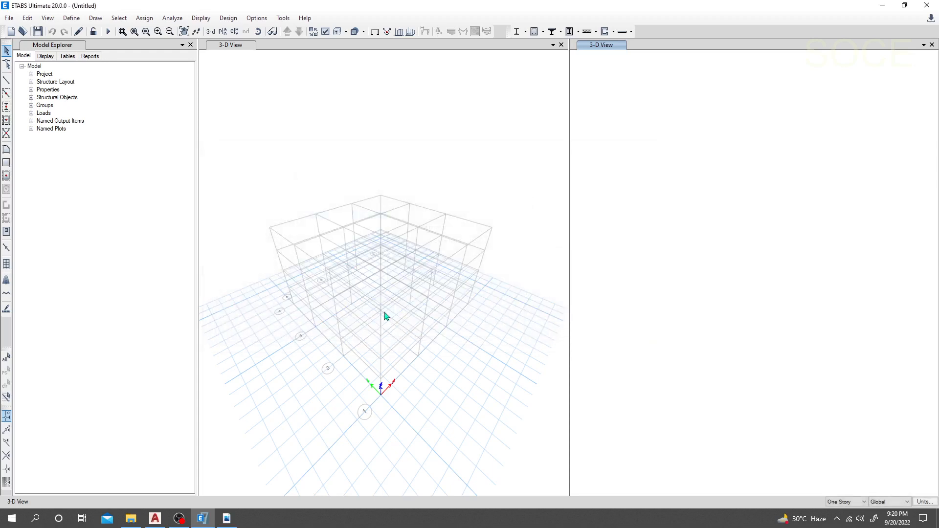
- Rename the Live load case to LLf and accept the load case definitions
click(72, 18)
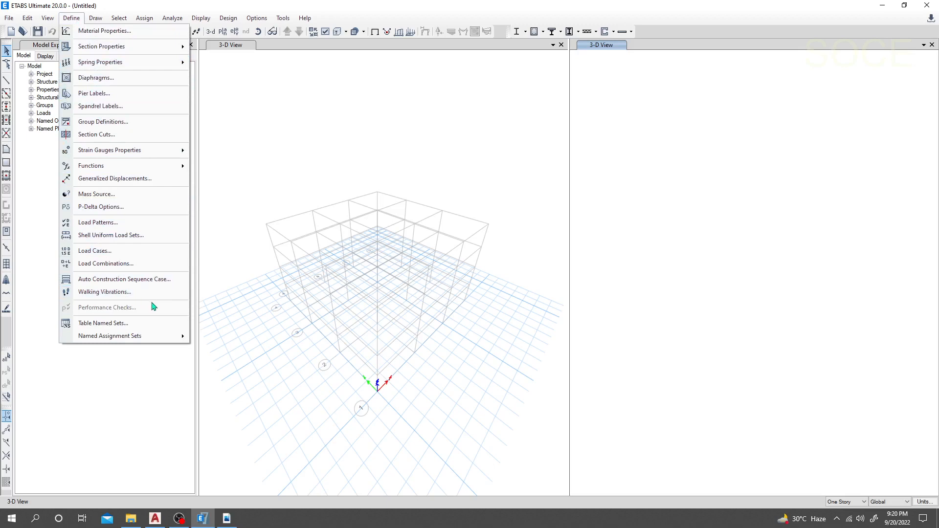
click(114, 254)
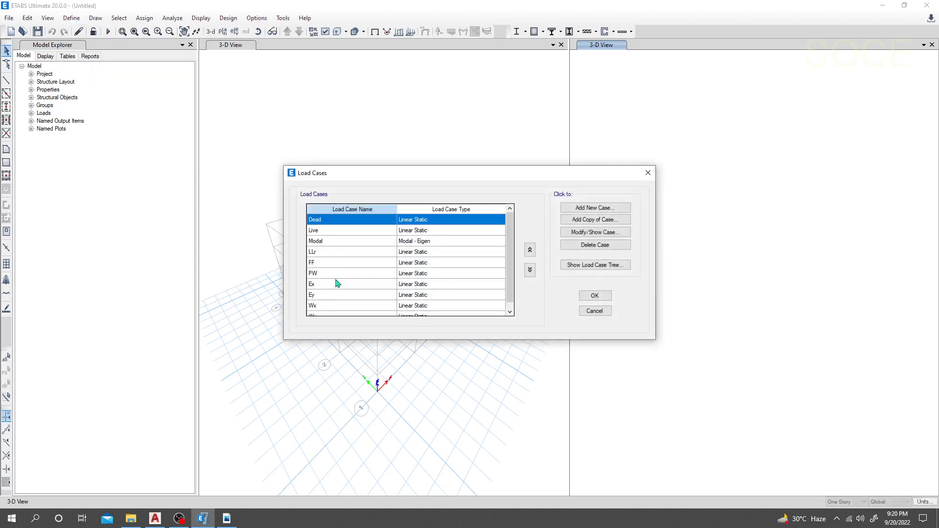
click(325, 252)
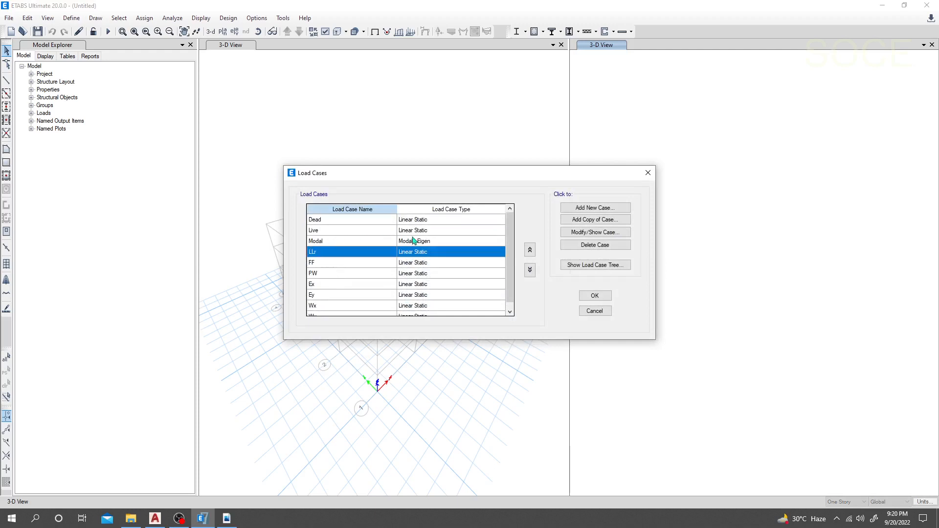
scroll(434, 267, down, 1)
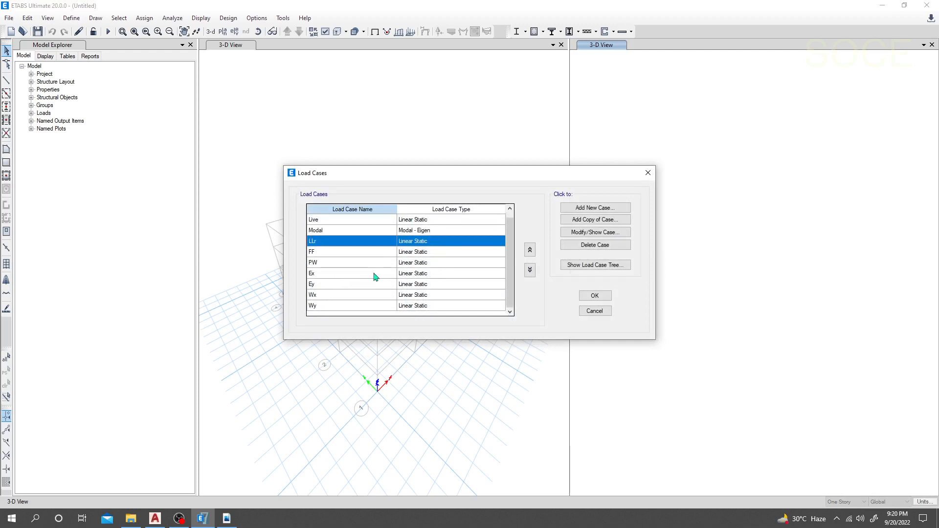
scroll(356, 296, up, 1)
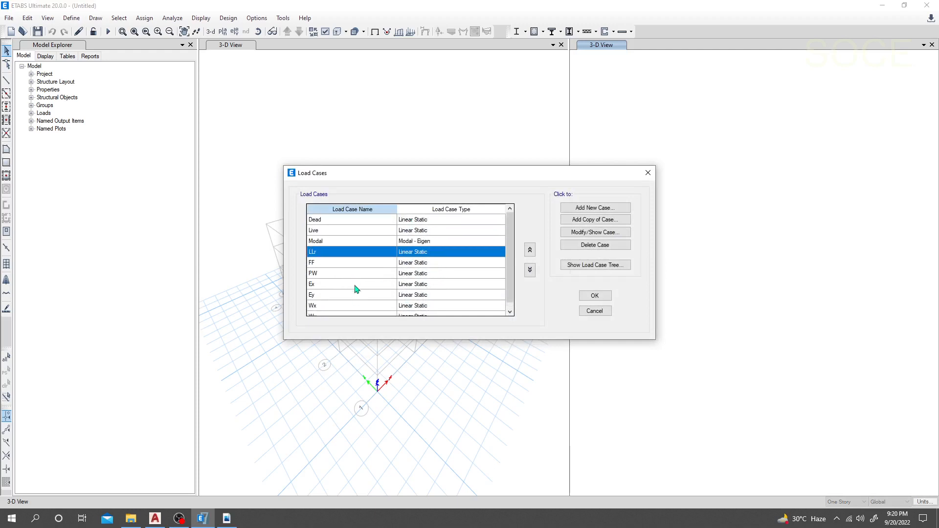
click(327, 233)
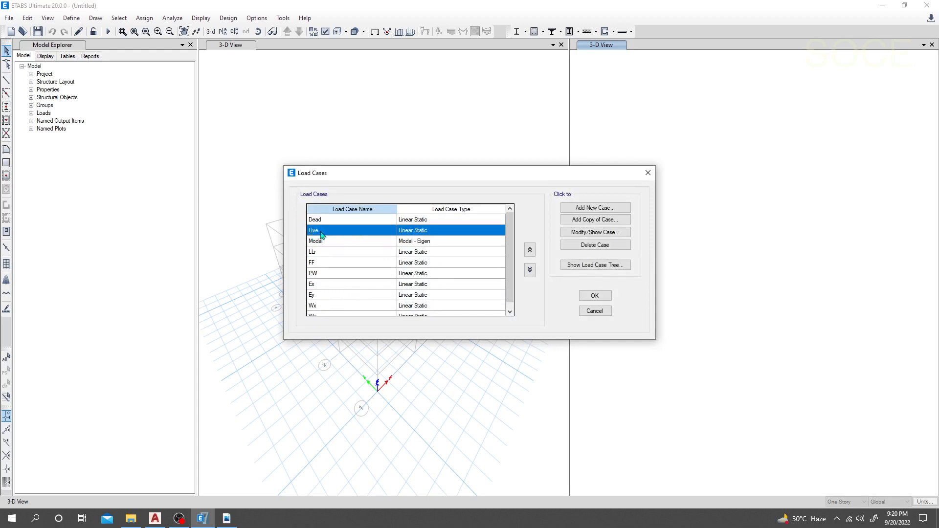
click(593, 234)
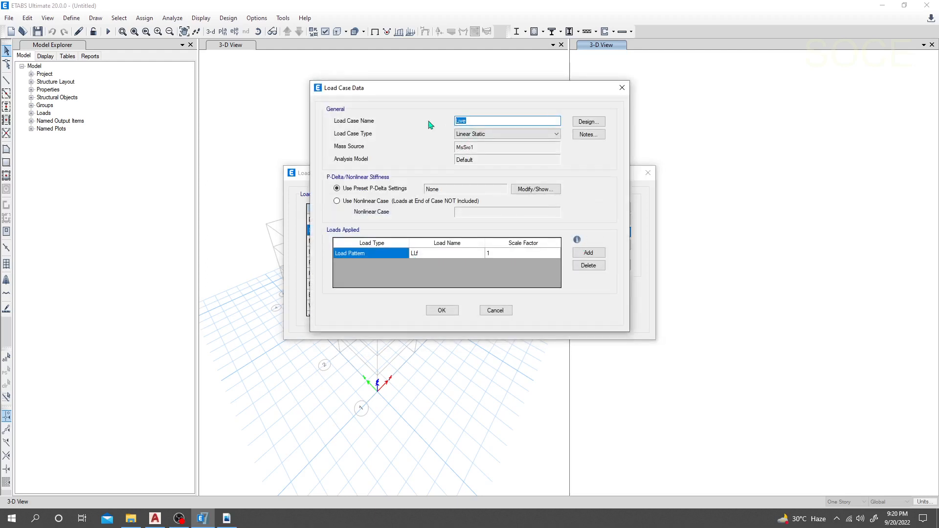
text(LLf)
click(443, 310)
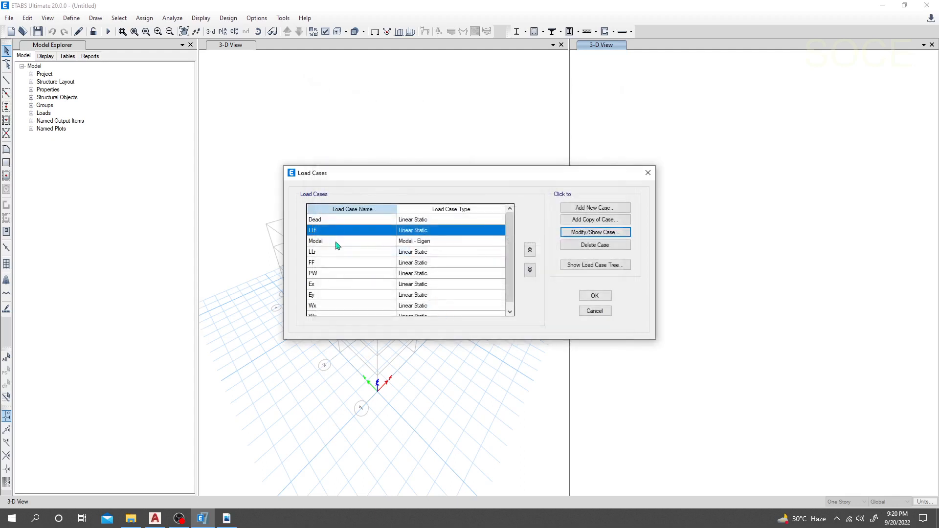
click(337, 246)
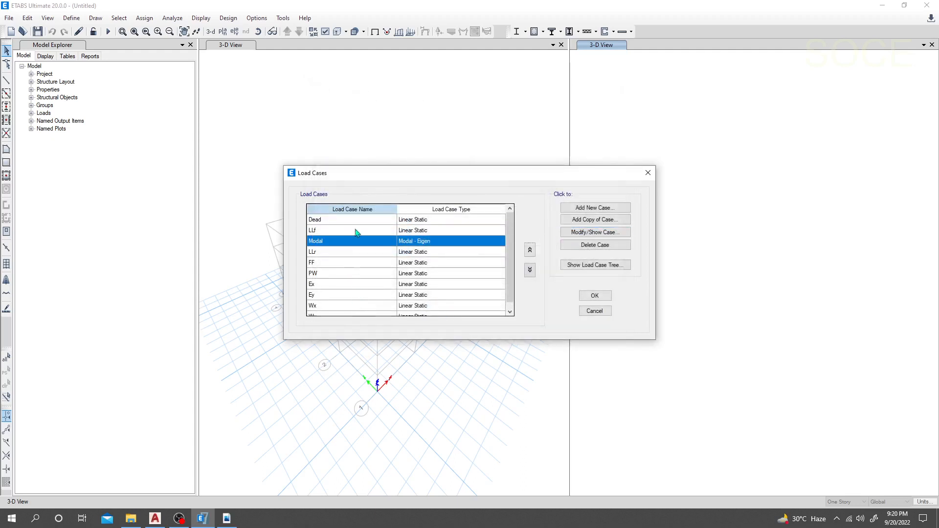
click(592, 298)
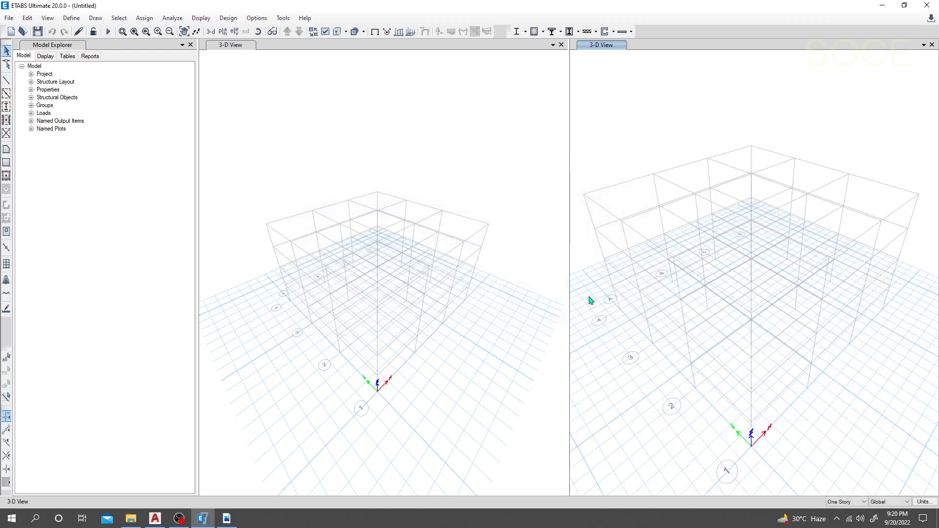
- Open the load combination definitions
click(71, 19)
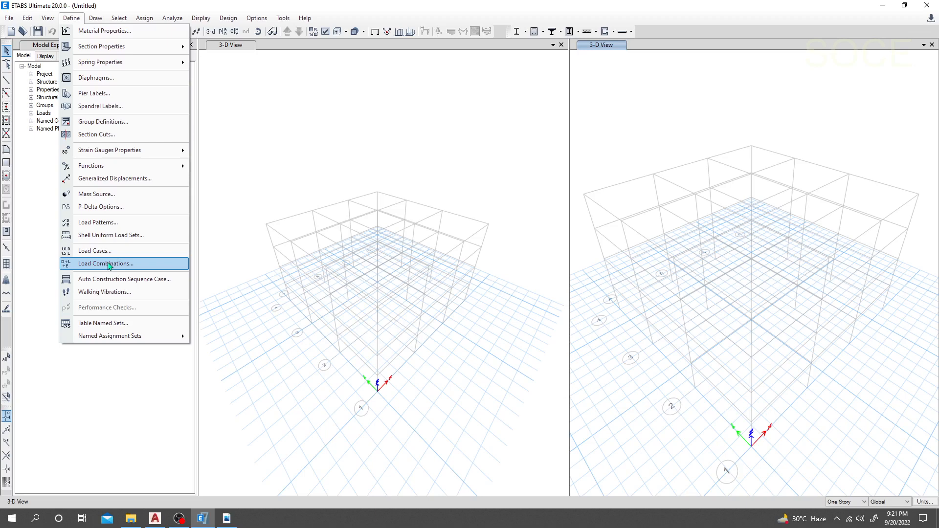
click(109, 265)
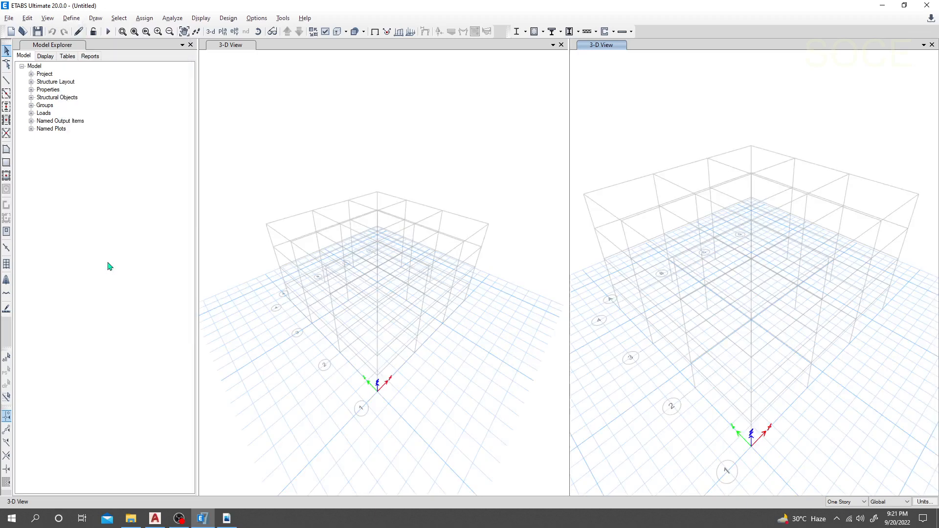